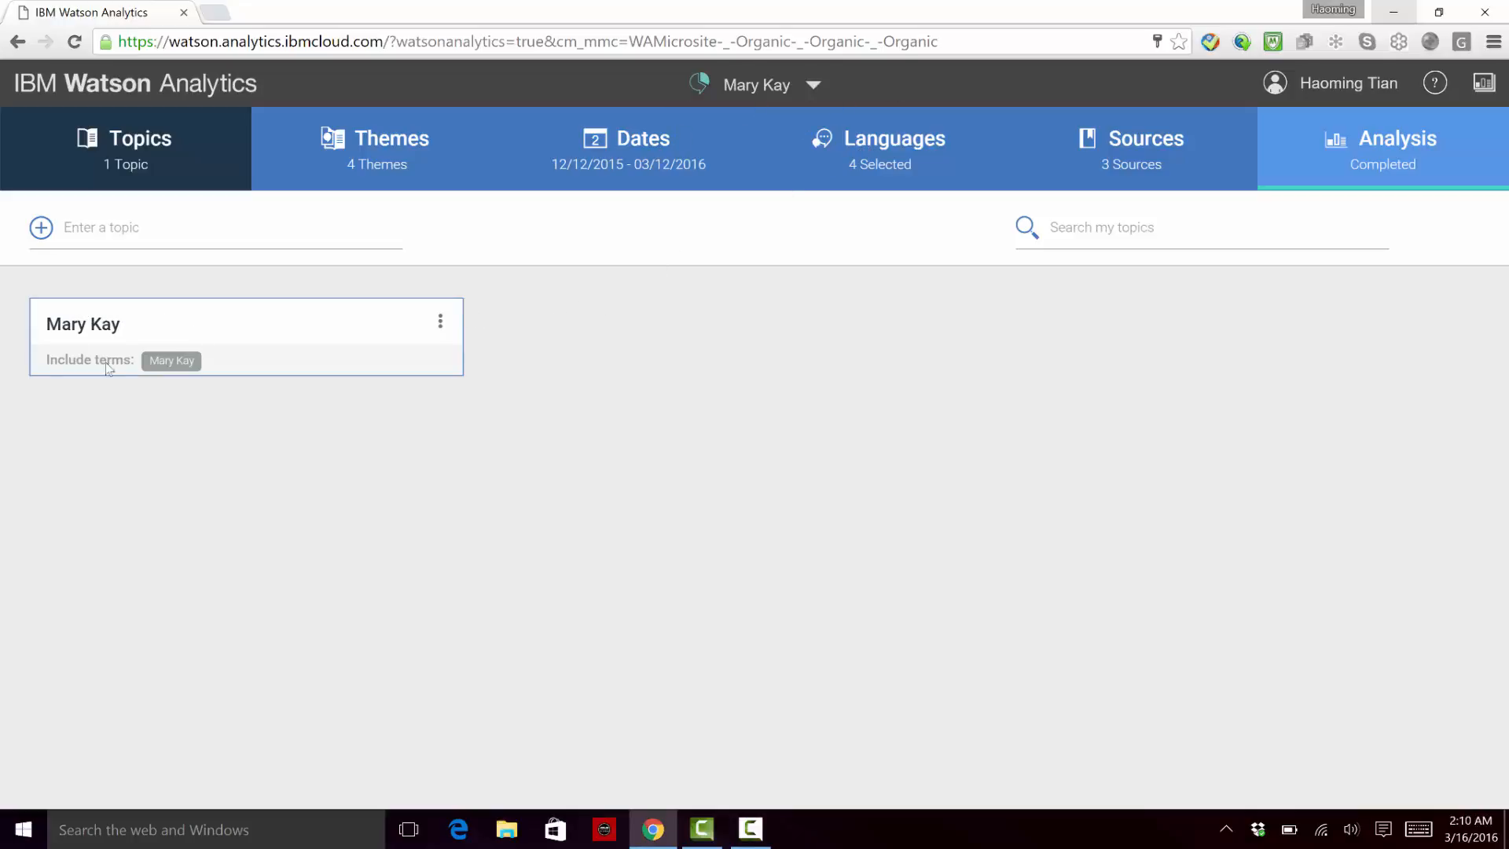
Step: Review the Mary Kay project's theme, date range, language and source settings
{"action": "left_click", "coordinate": [367, 186]}
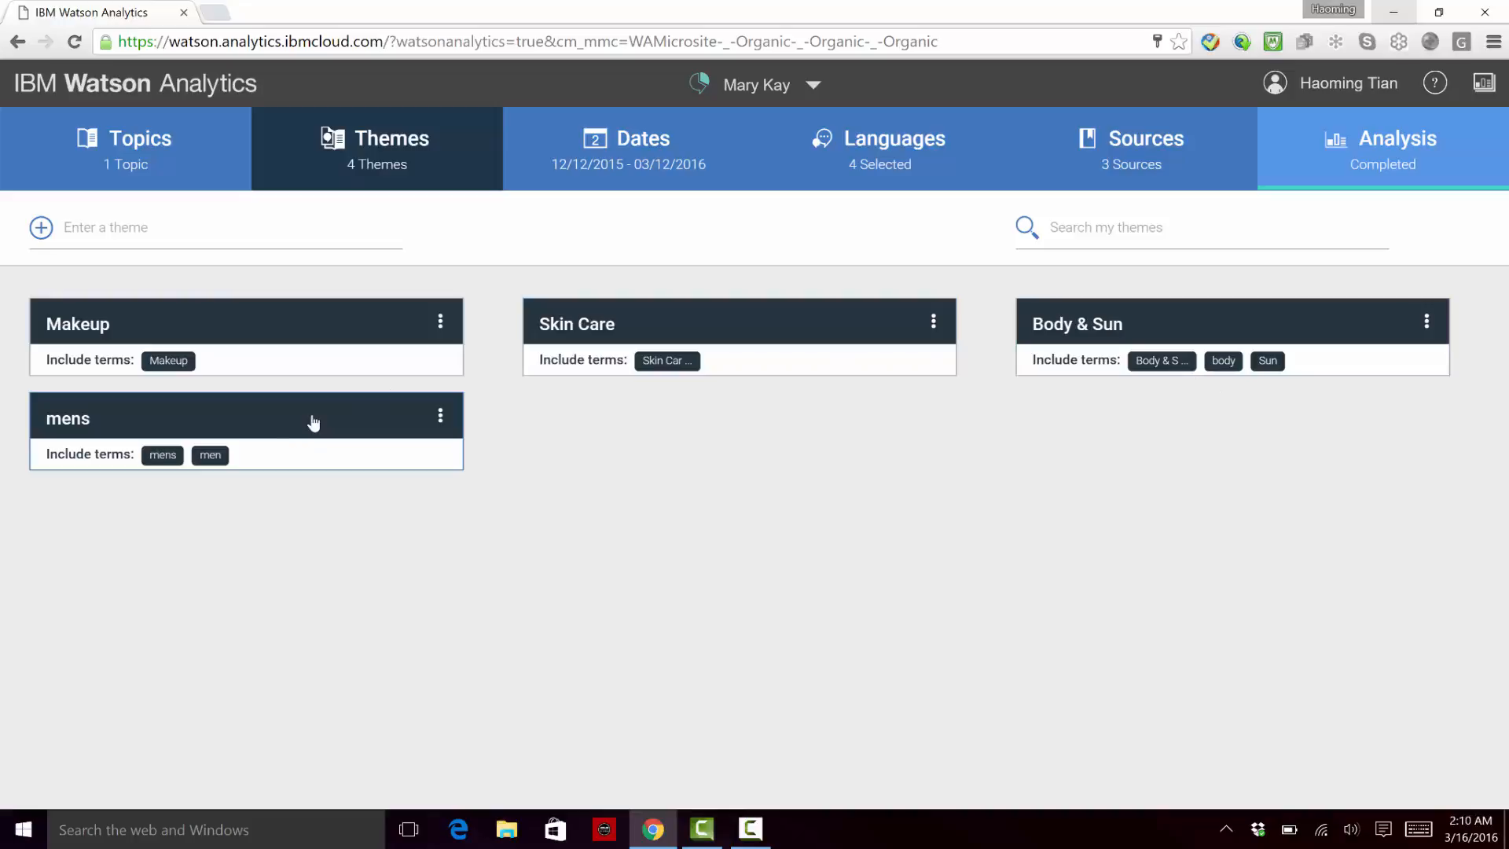
{"action": "left_click", "coordinate": [616, 184]}
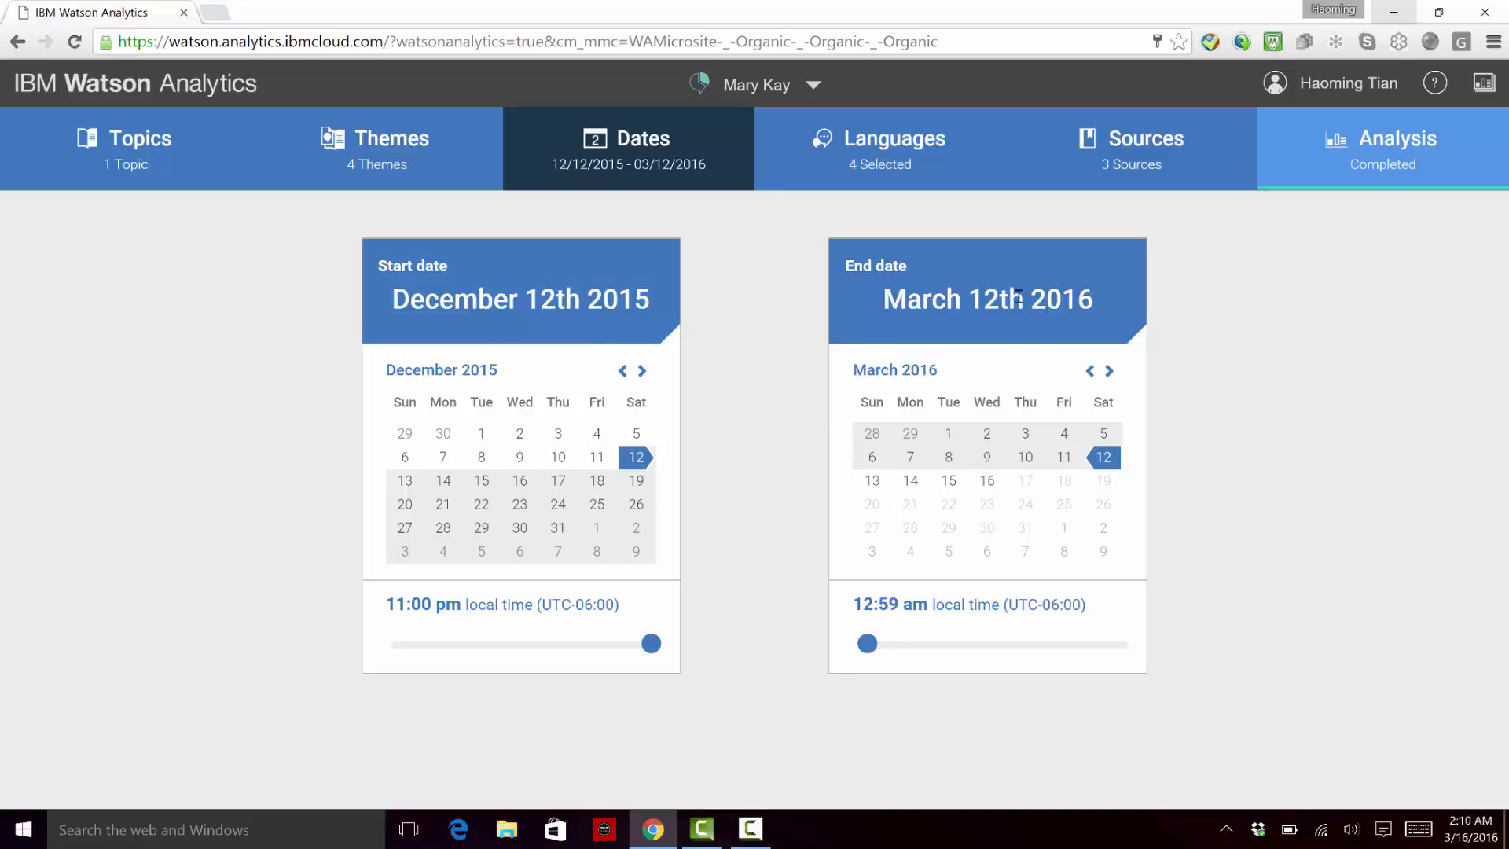
{"action": "left_click", "coordinate": [884, 165]}
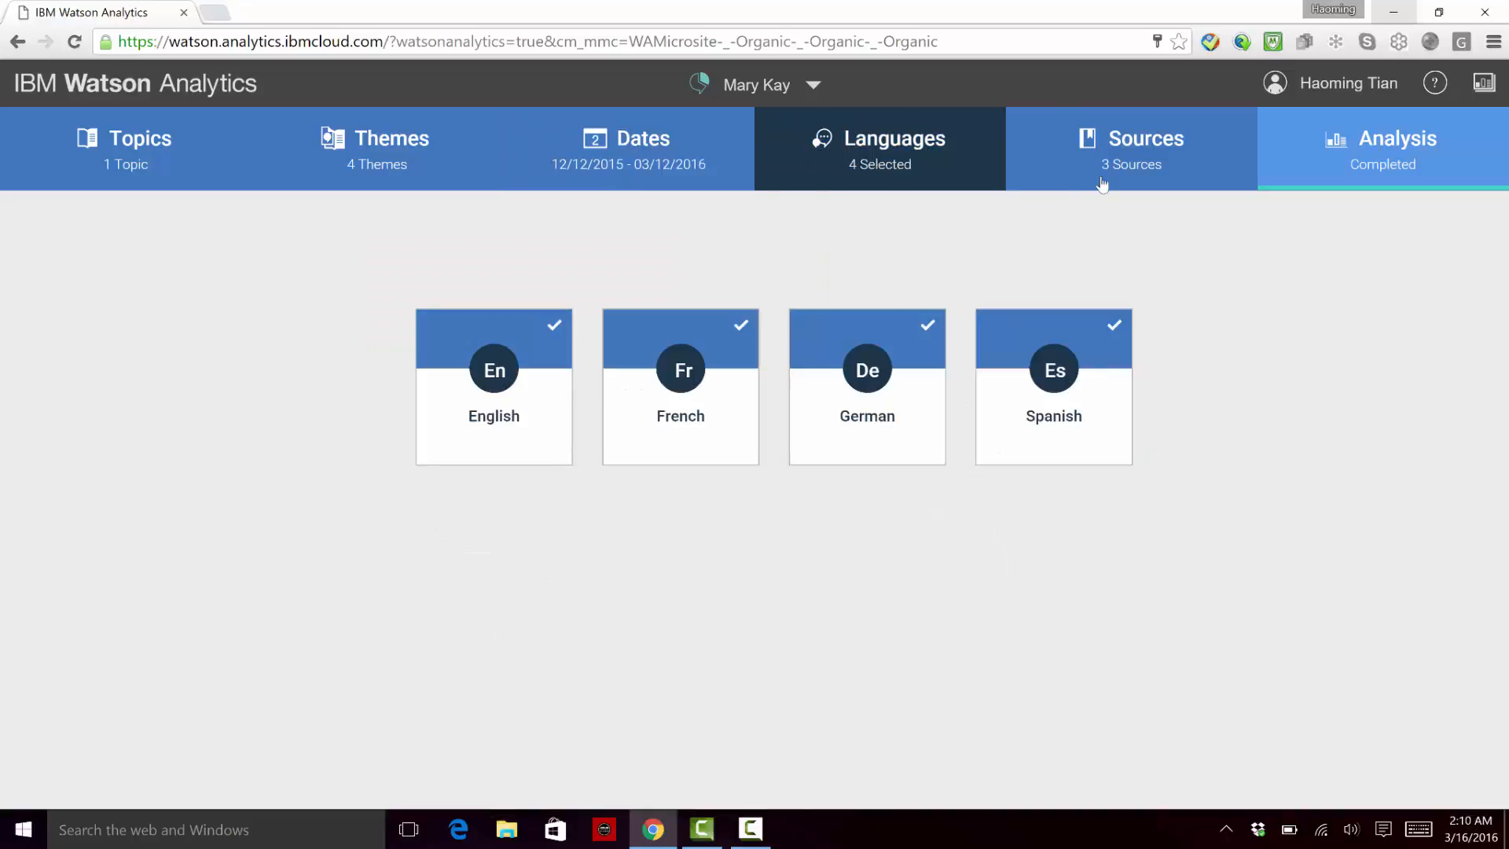
{"action": "left_click", "coordinate": [1120, 160]}
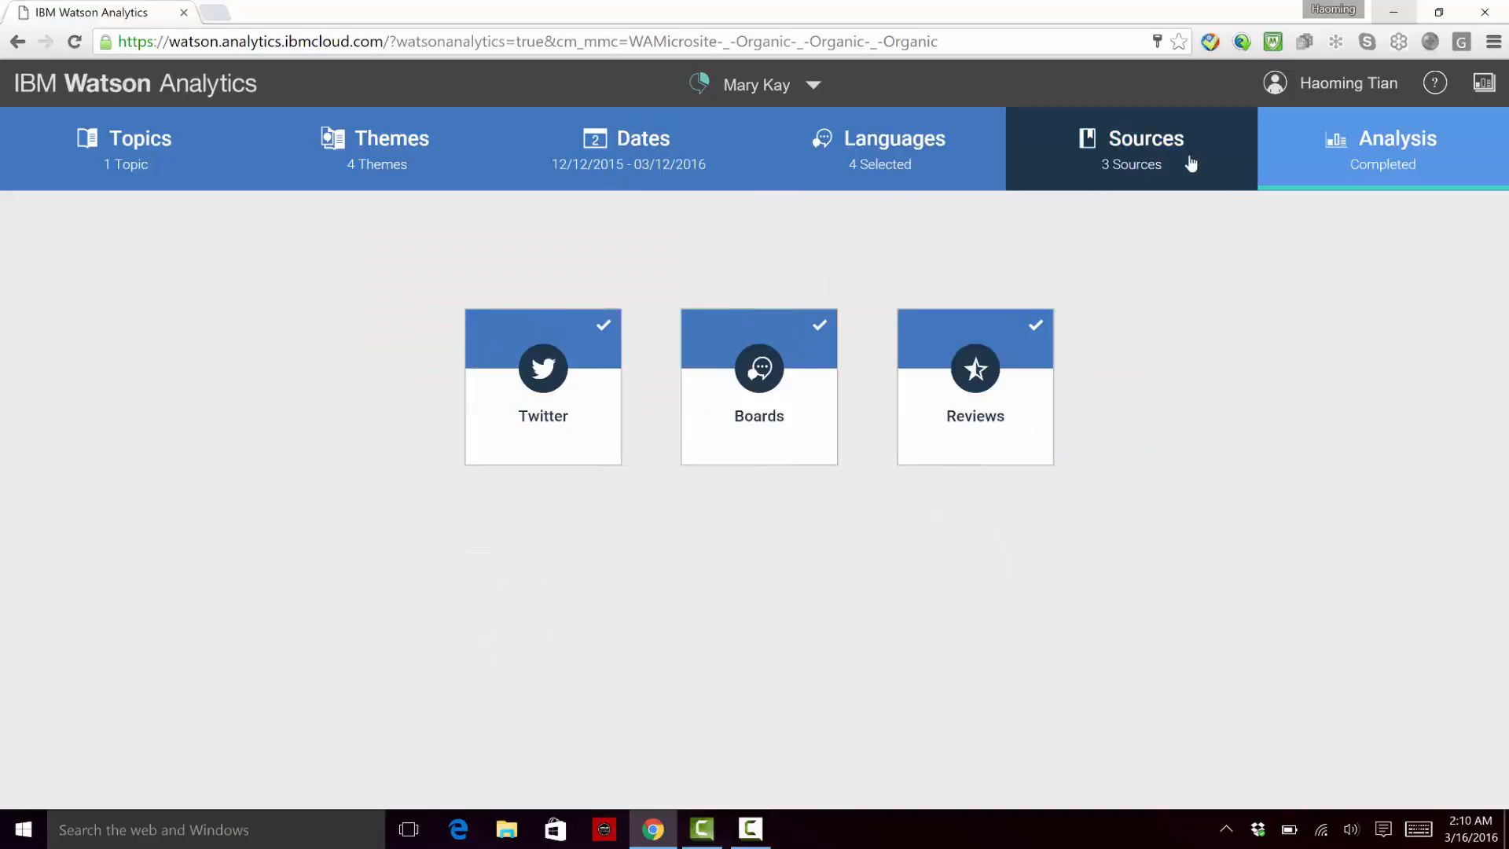
Step: Open the project's analysis, check the available analysis views, and zoom in on the share of voice trend for topics
{"action": "left_click", "coordinate": [1407, 157]}
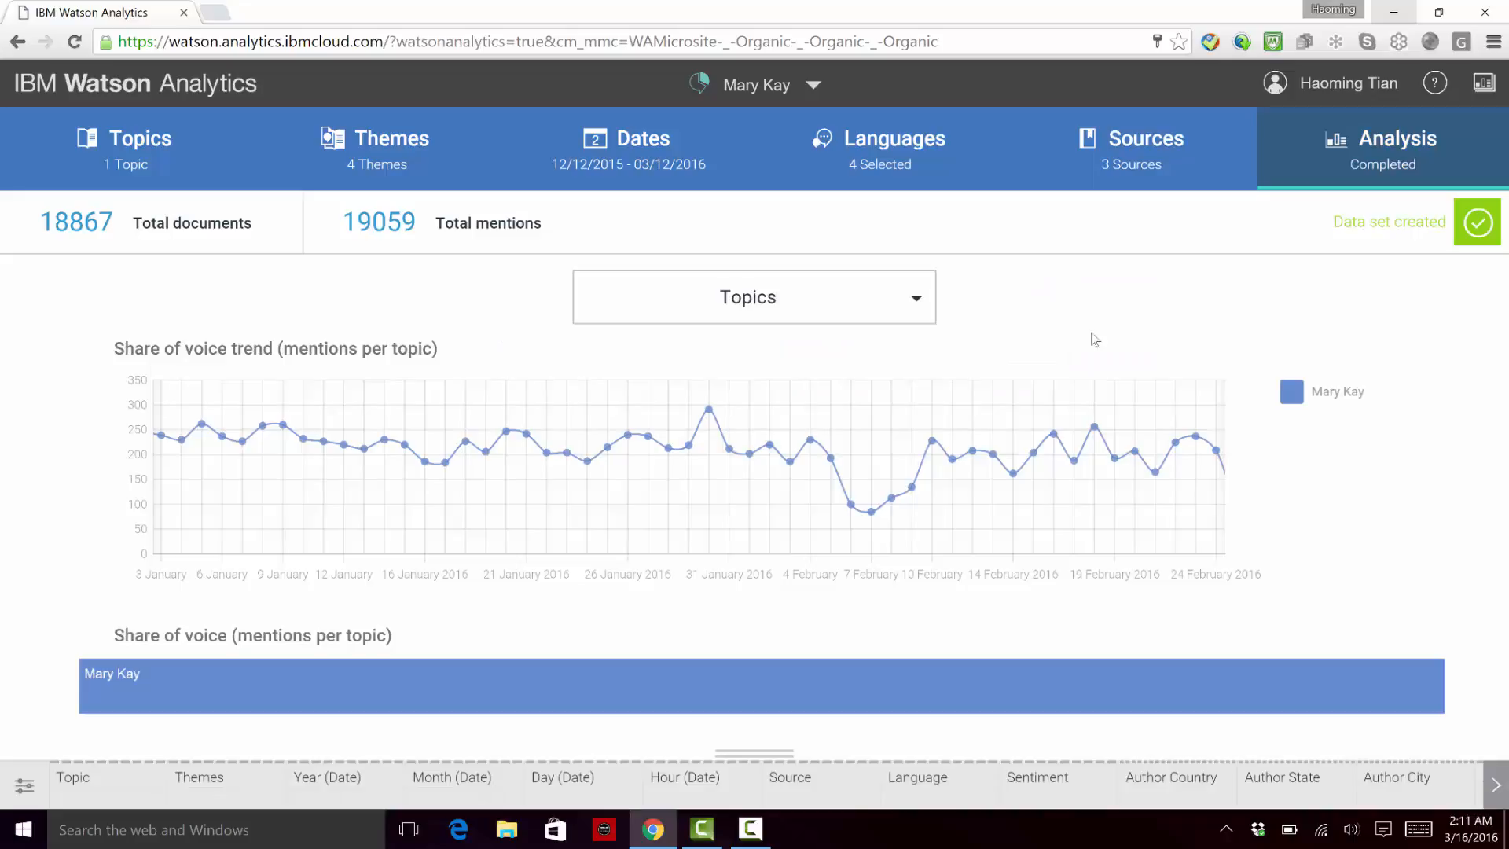
{"action": "left_click", "coordinate": [918, 311]}
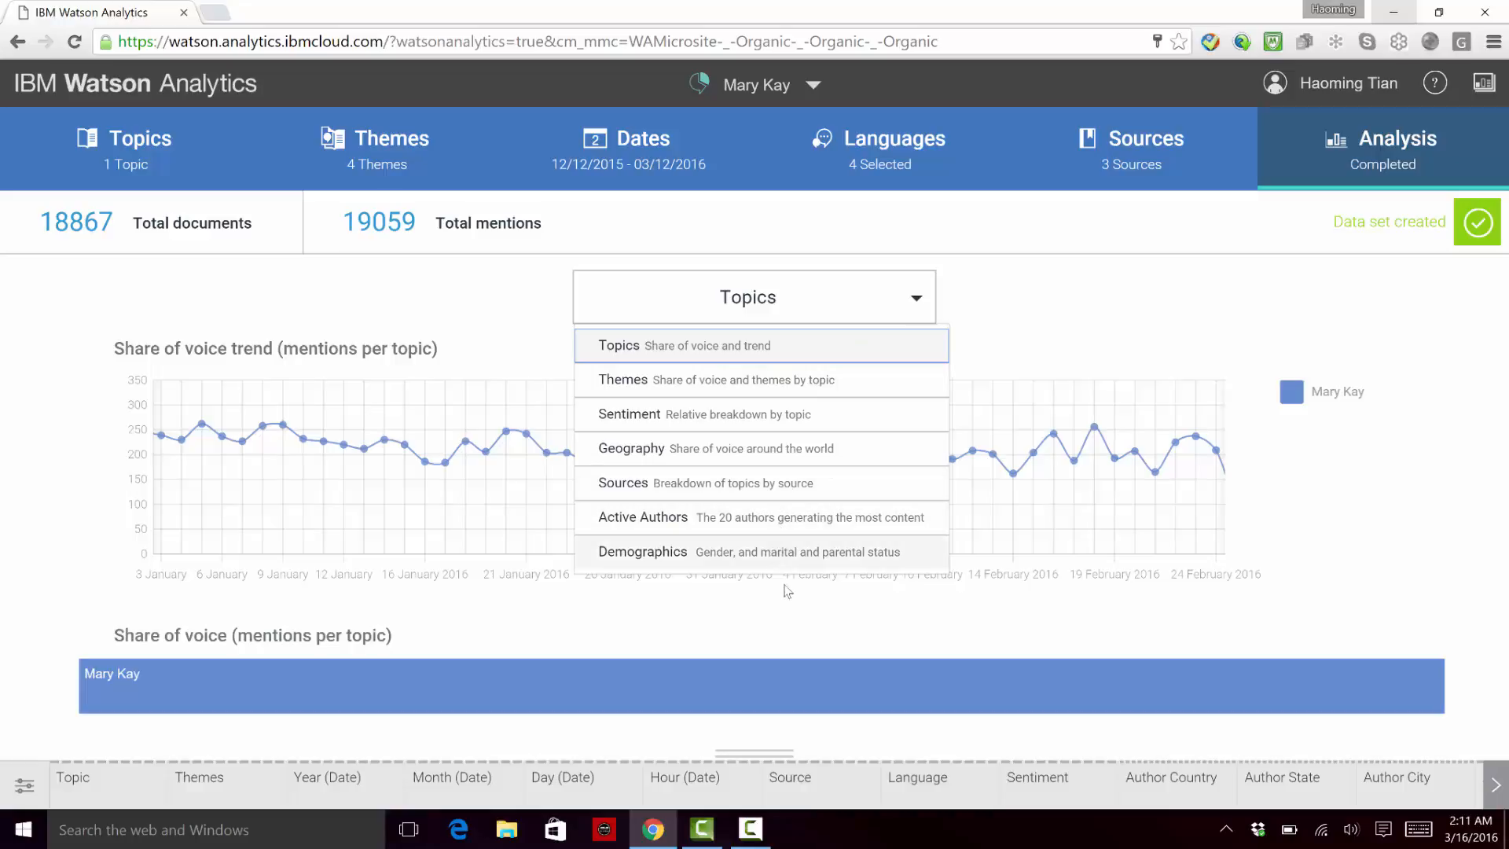
{"action": "left_click", "coordinate": [925, 306]}
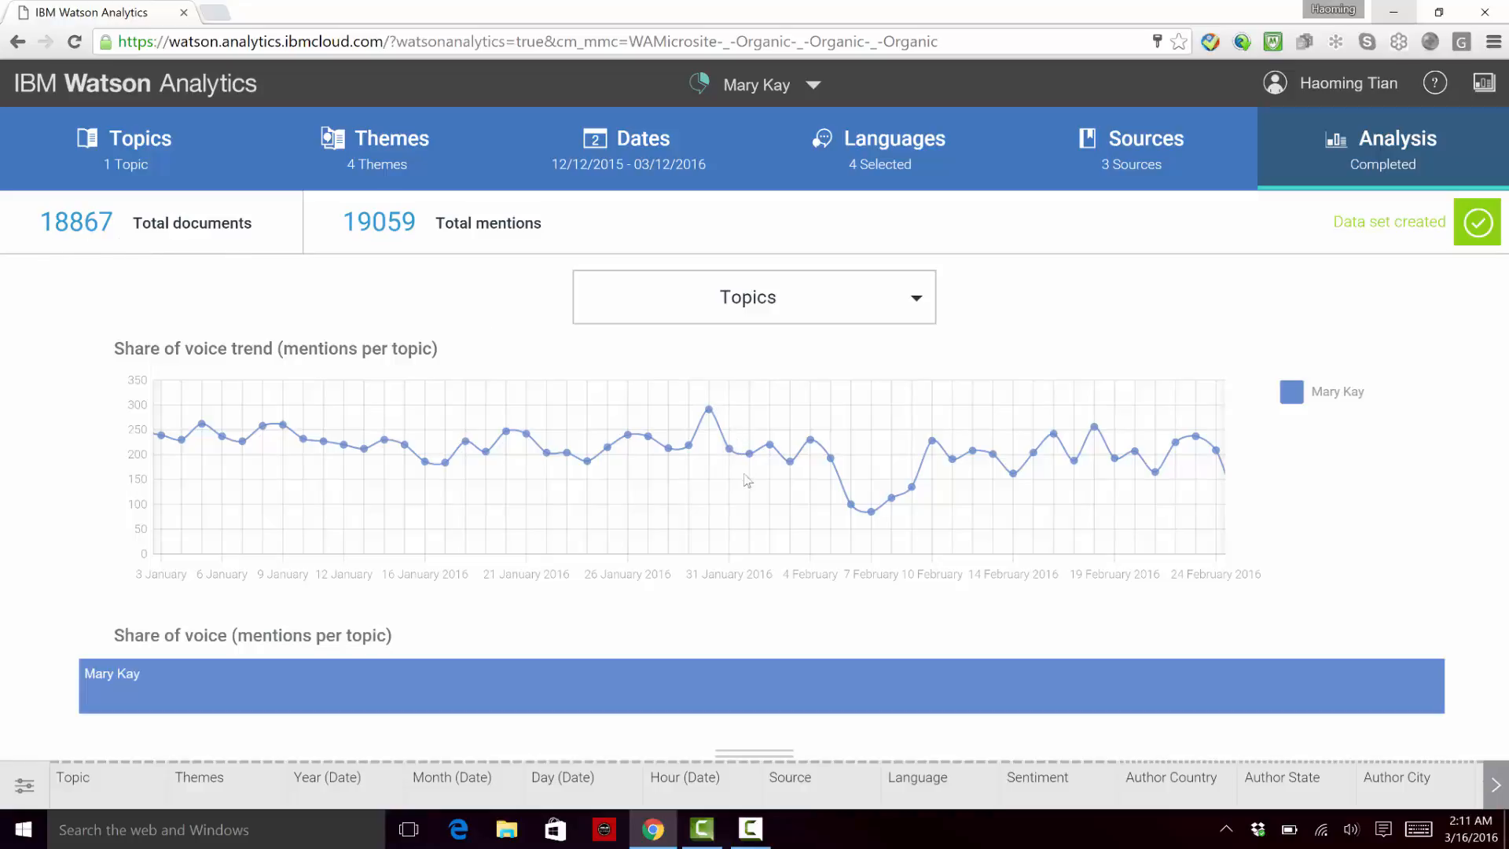
{"action": "scroll", "coordinate": [749, 483], "scroll_direction": "up", "scroll_amount": 5}
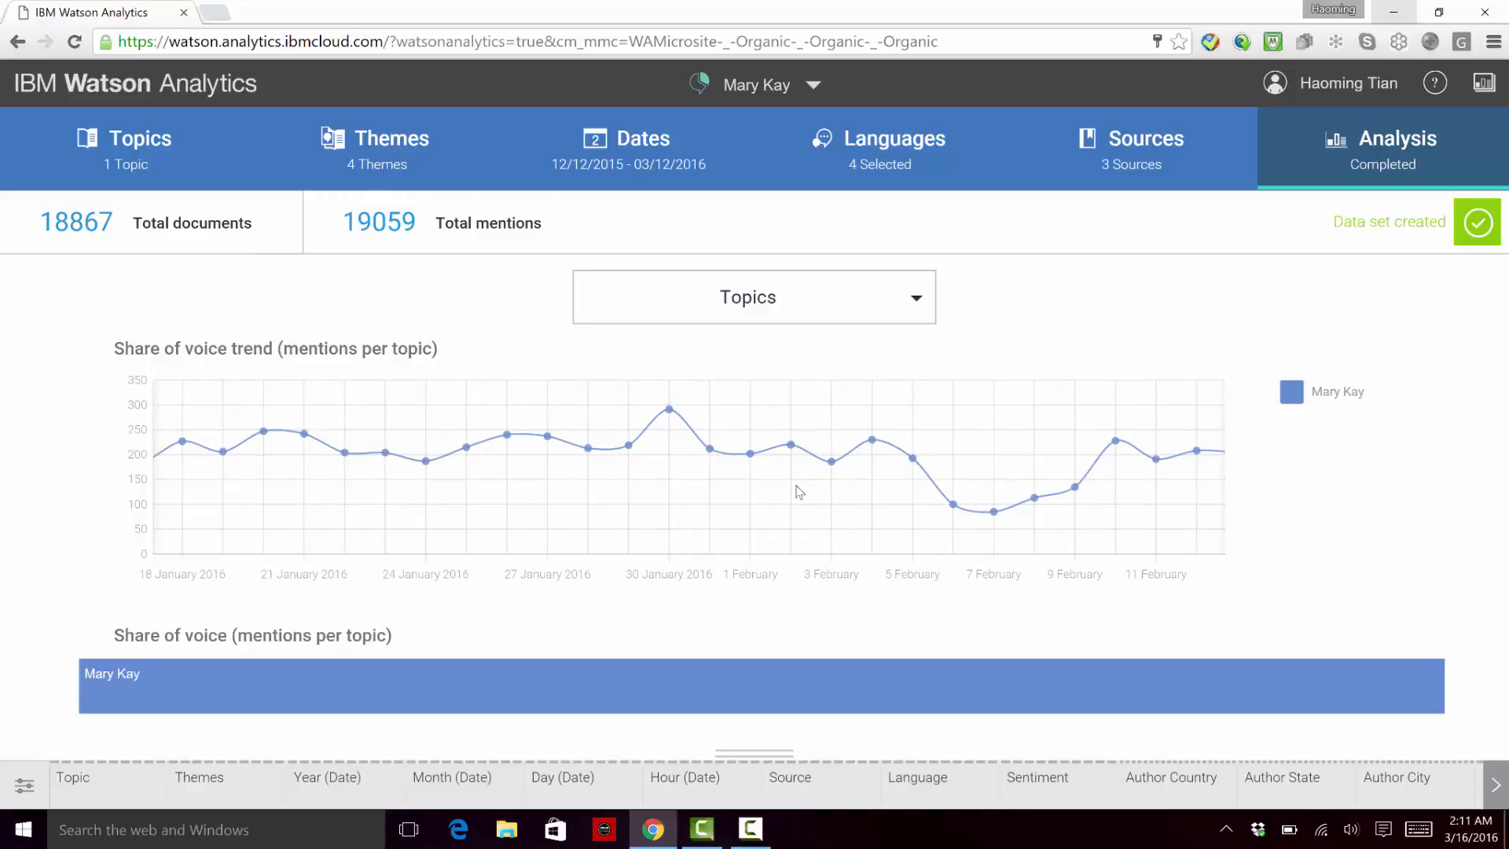
Step: Show the Themes analysis and inspect the mentions of individual themes in the Mentions per theme chart
{"action": "left_click", "coordinate": [893, 308]}
{"action": "left_click", "coordinate": [821, 380]}
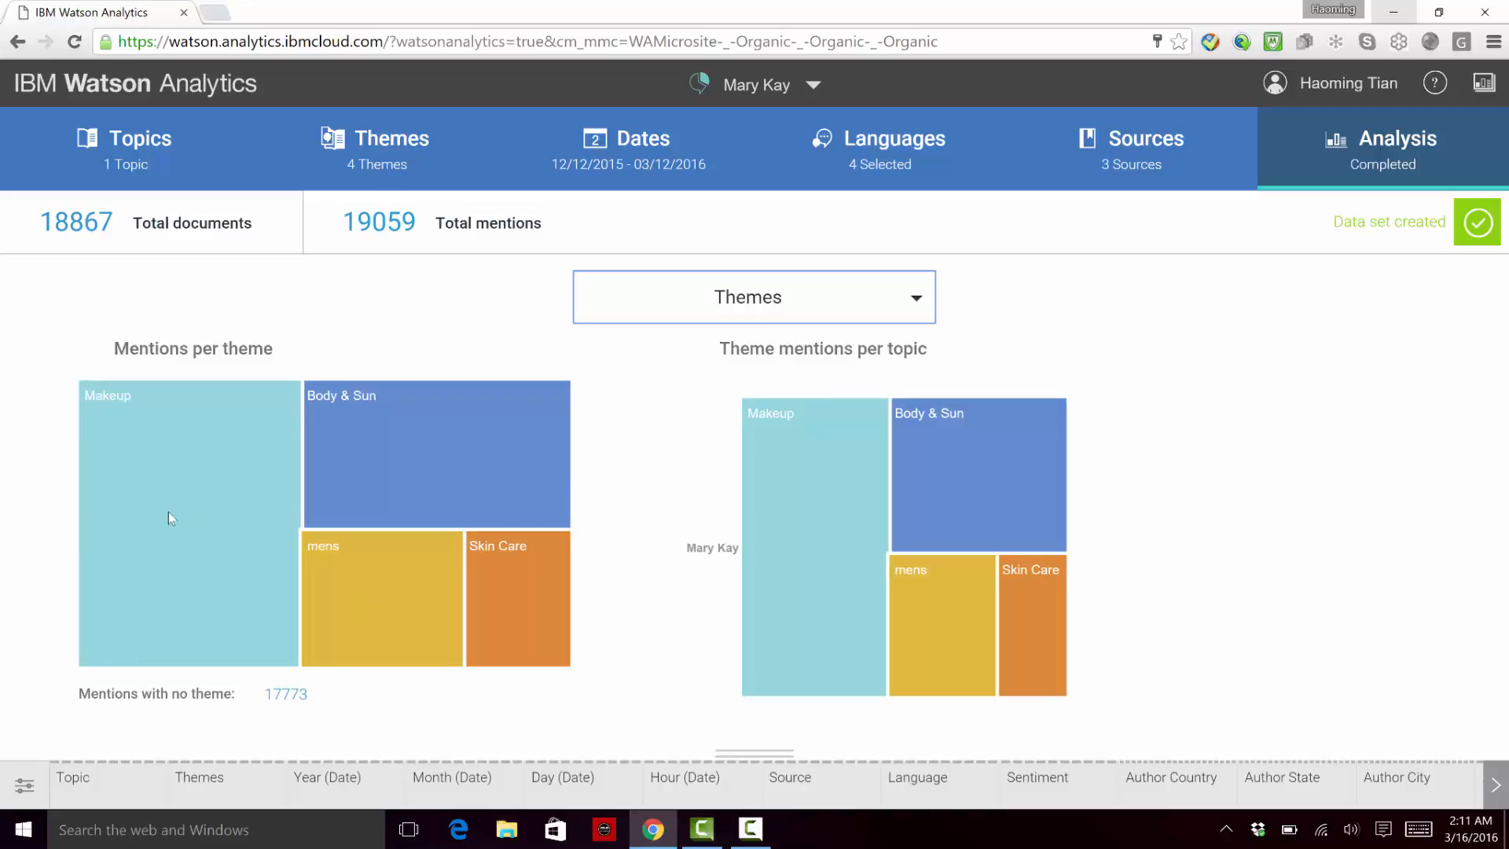
{"action": "mouse_move", "coordinate": [171, 514]}
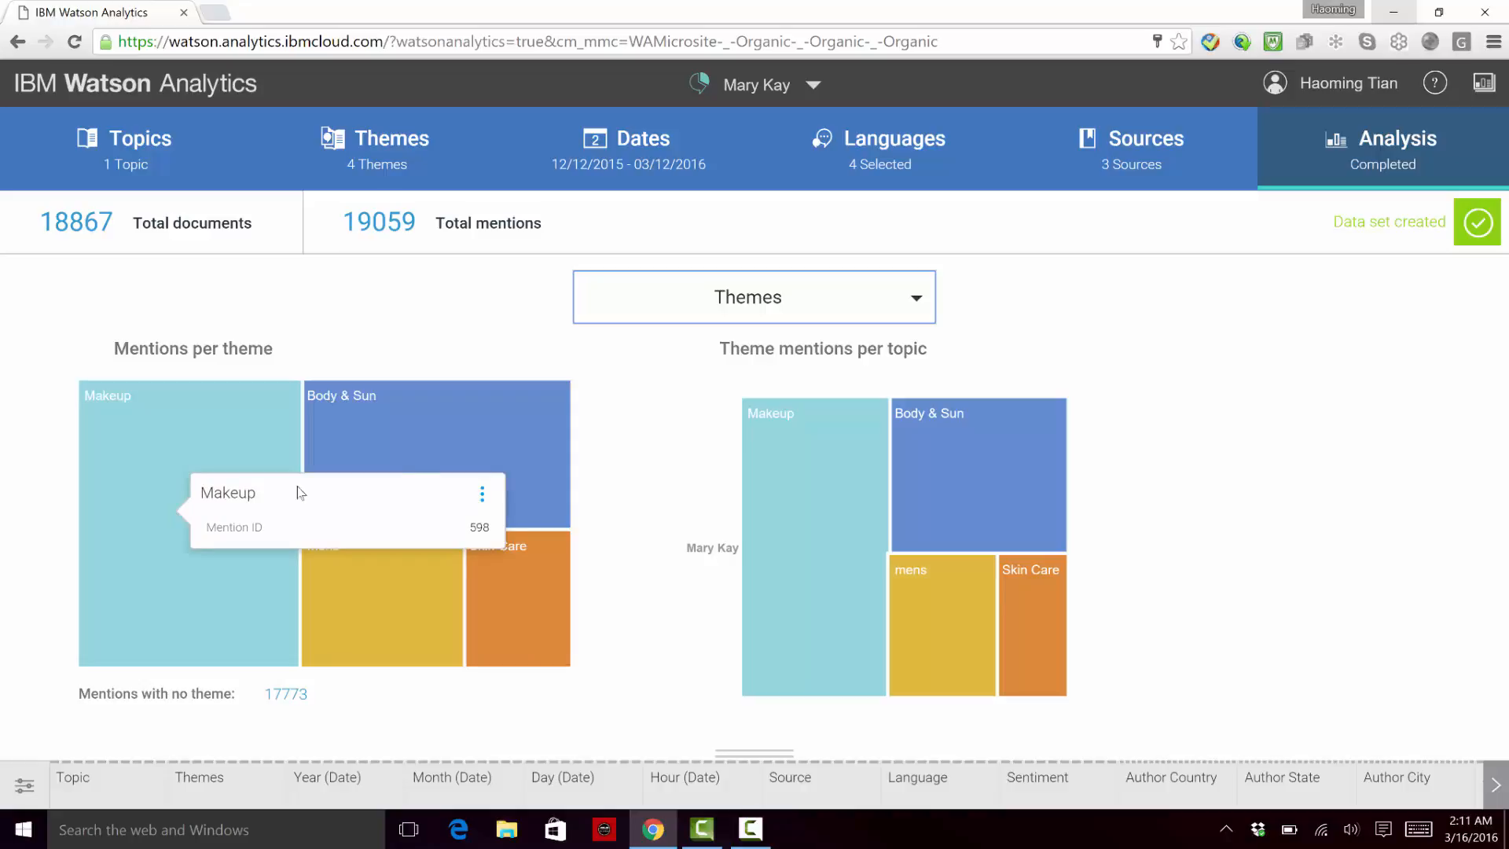
{"action": "mouse_move", "coordinate": [445, 457]}
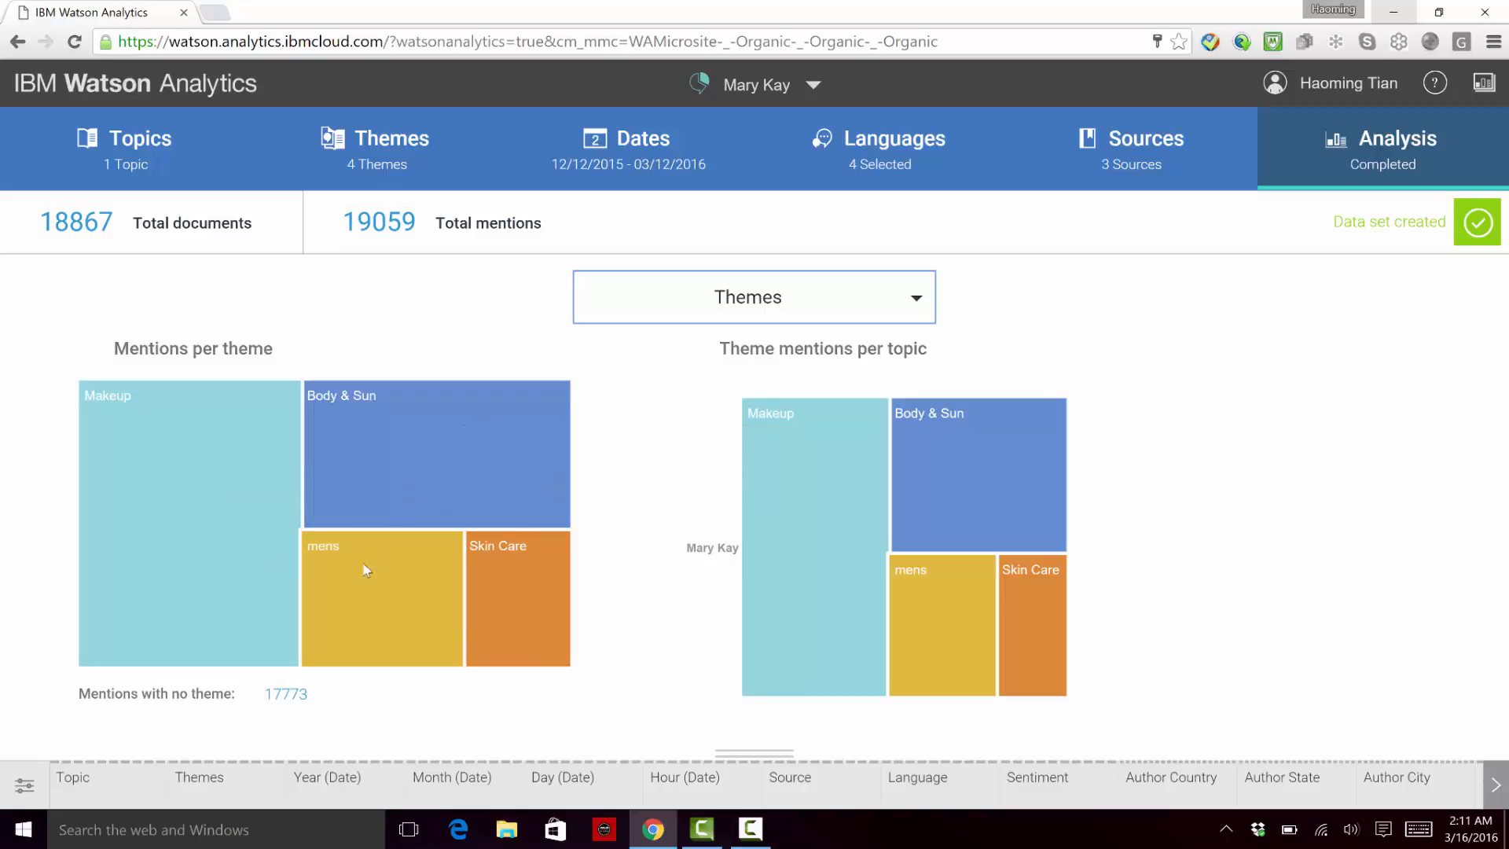
{"action": "mouse_move", "coordinate": [366, 567]}
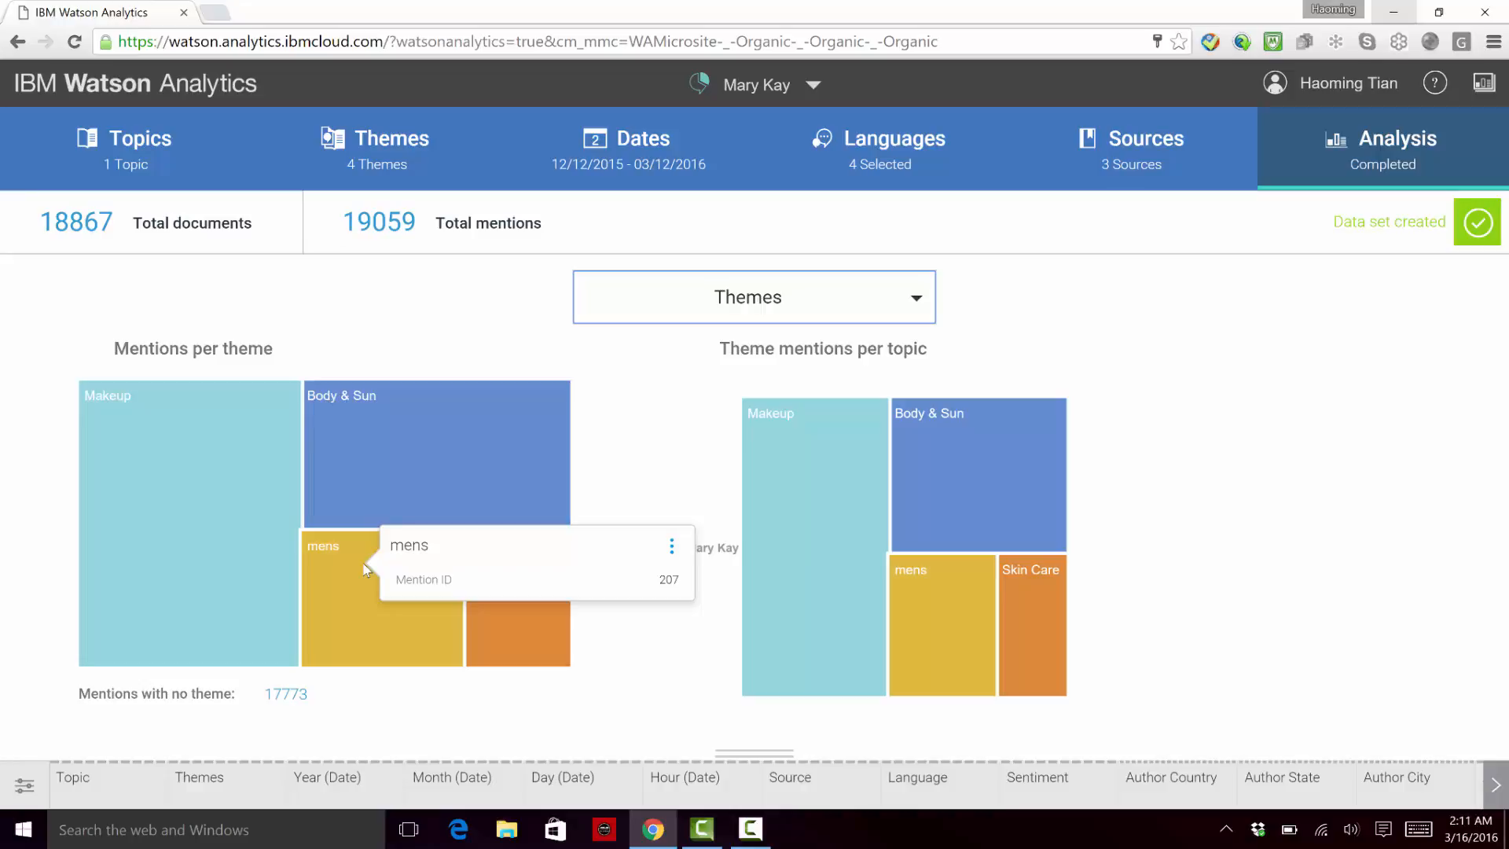
{"action": "mouse_move", "coordinate": [509, 597]}
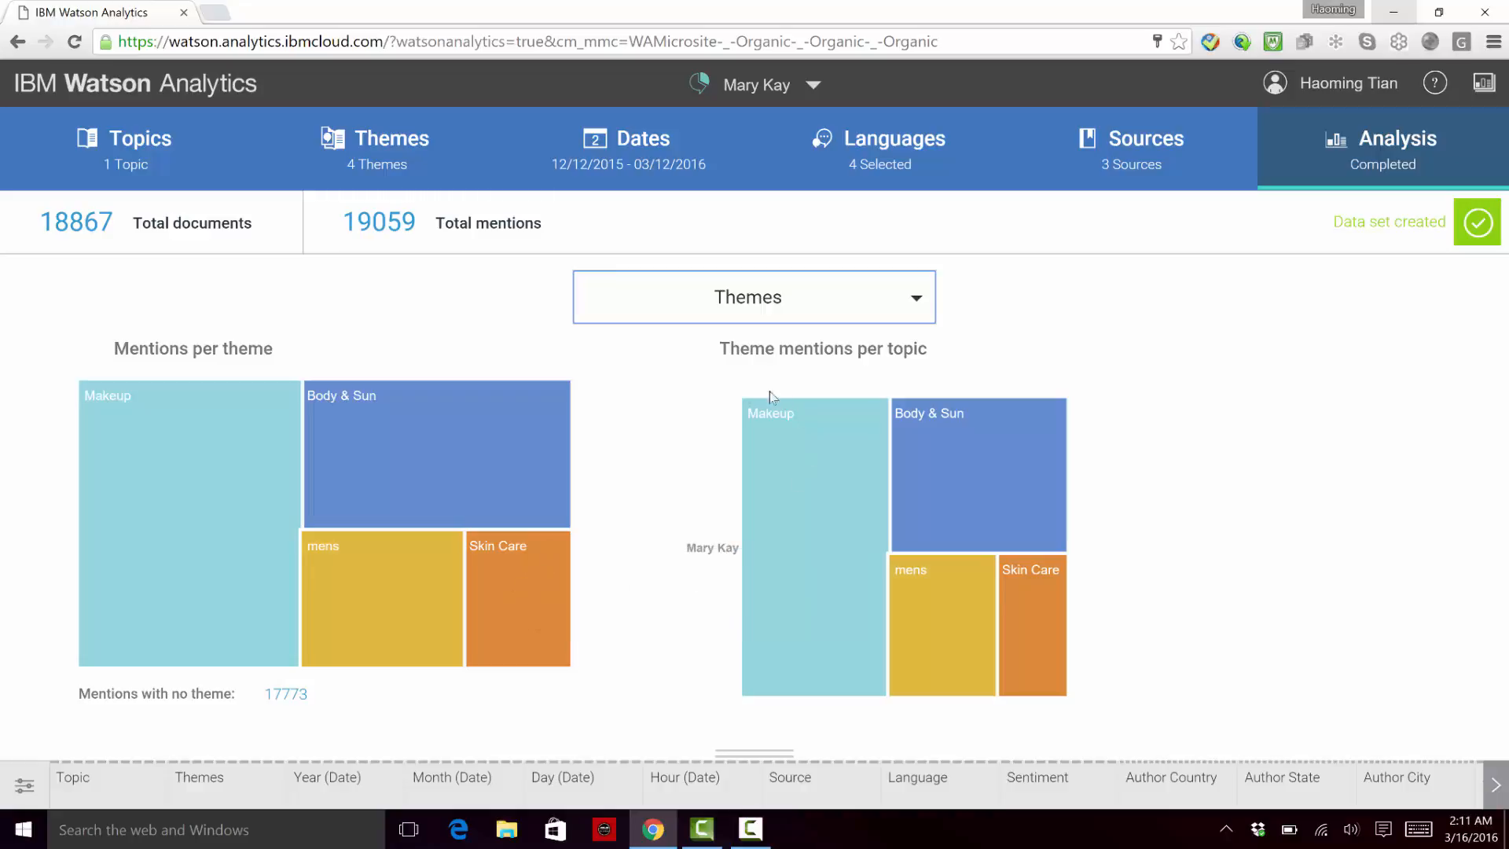
Step: Show the Sentiment analysis and inspect the segments of the sentiment percentage bar for Mary Kay
{"action": "left_click", "coordinate": [862, 310]}
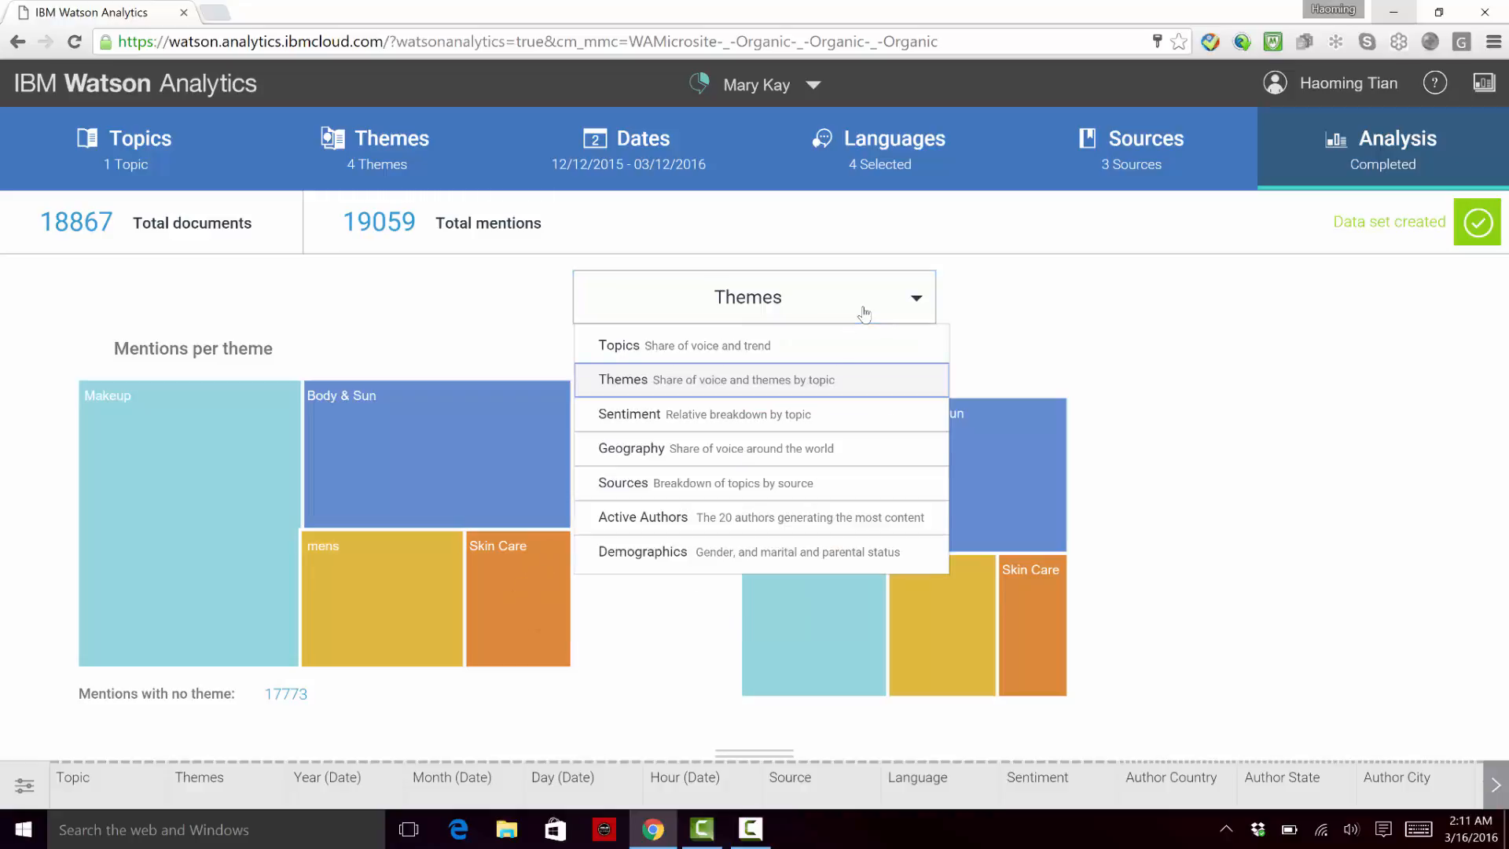
{"action": "left_click", "coordinate": [816, 417]}
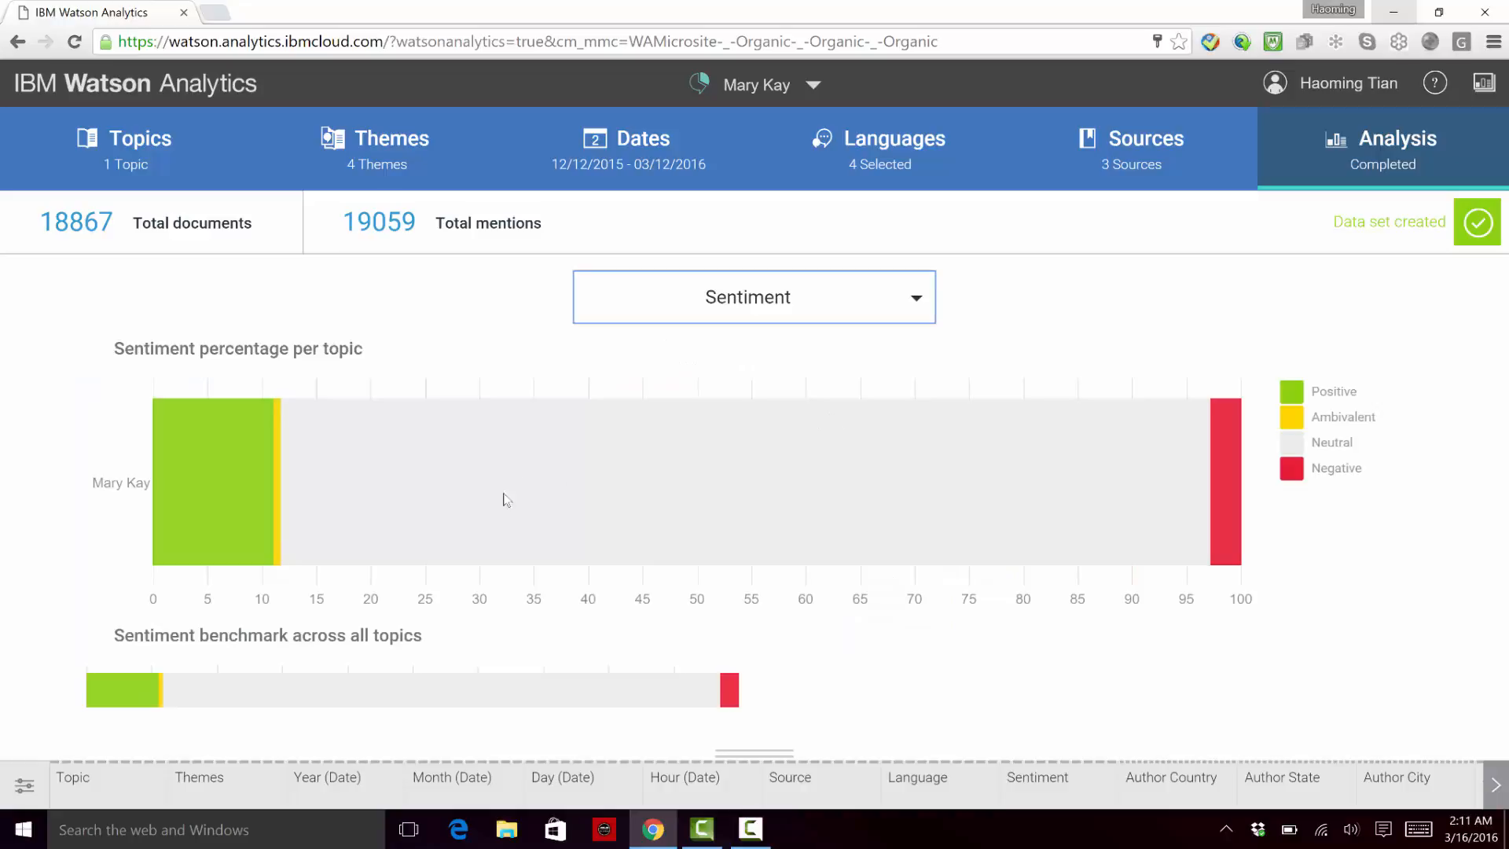
{"action": "mouse_move", "coordinate": [507, 517]}
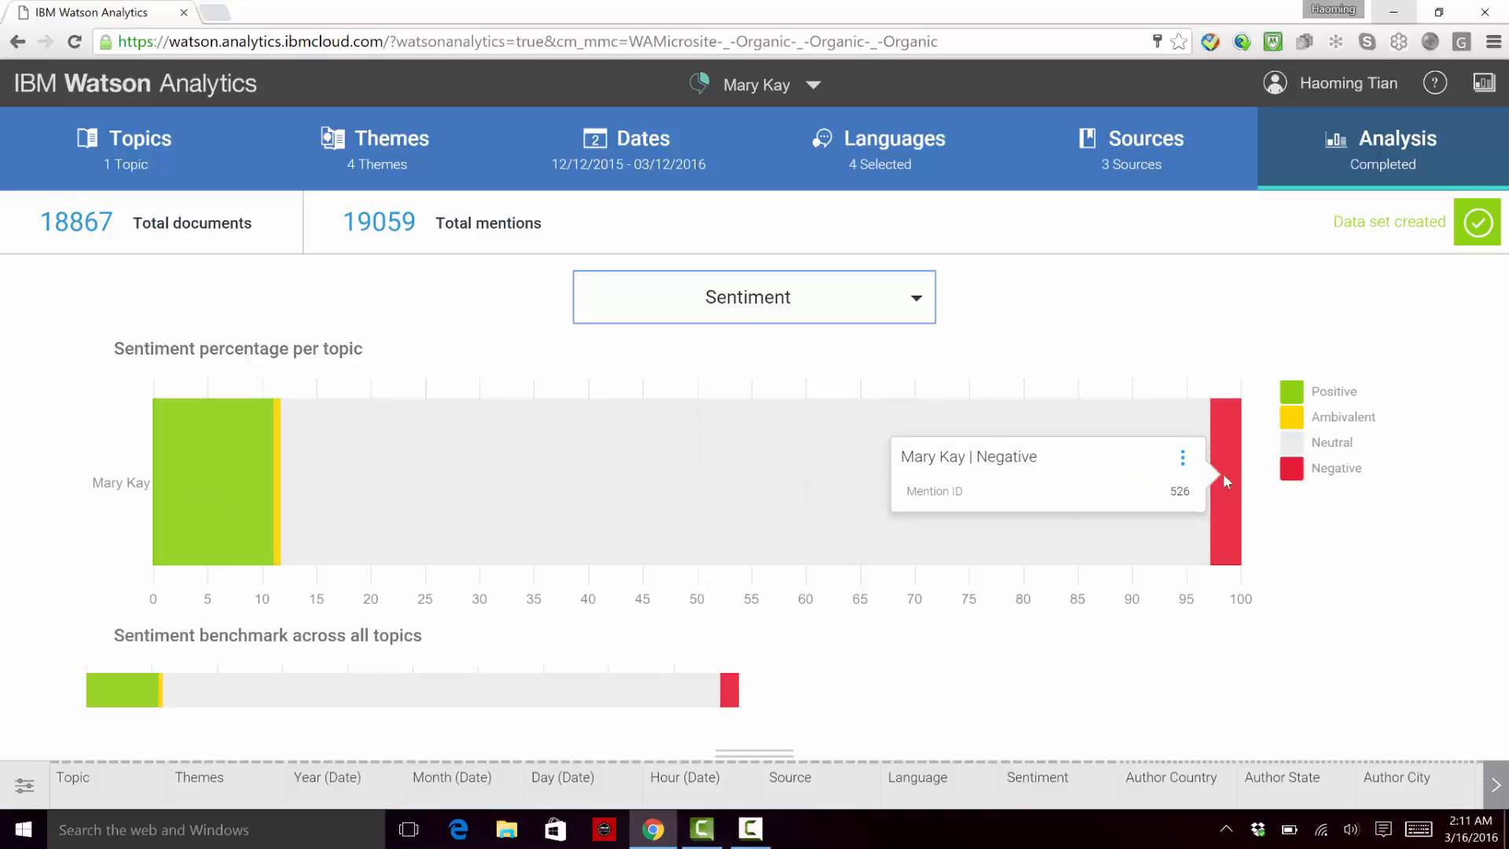
Step: Show the Geography analysis and drill down through the United States and New York to mentions by city
{"action": "left_click", "coordinate": [837, 314]}
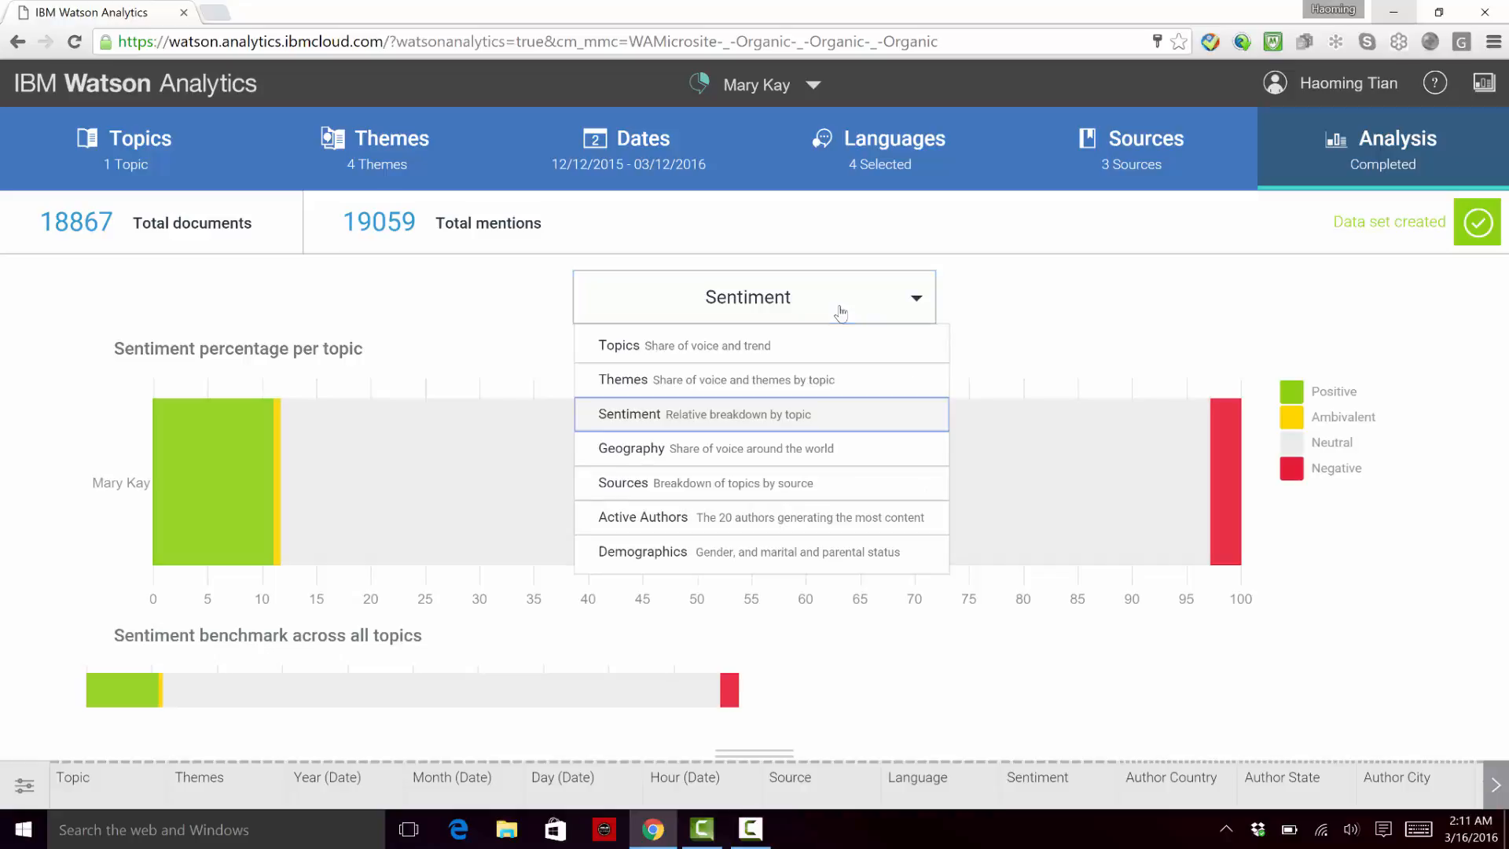
{"action": "left_click", "coordinate": [796, 454]}
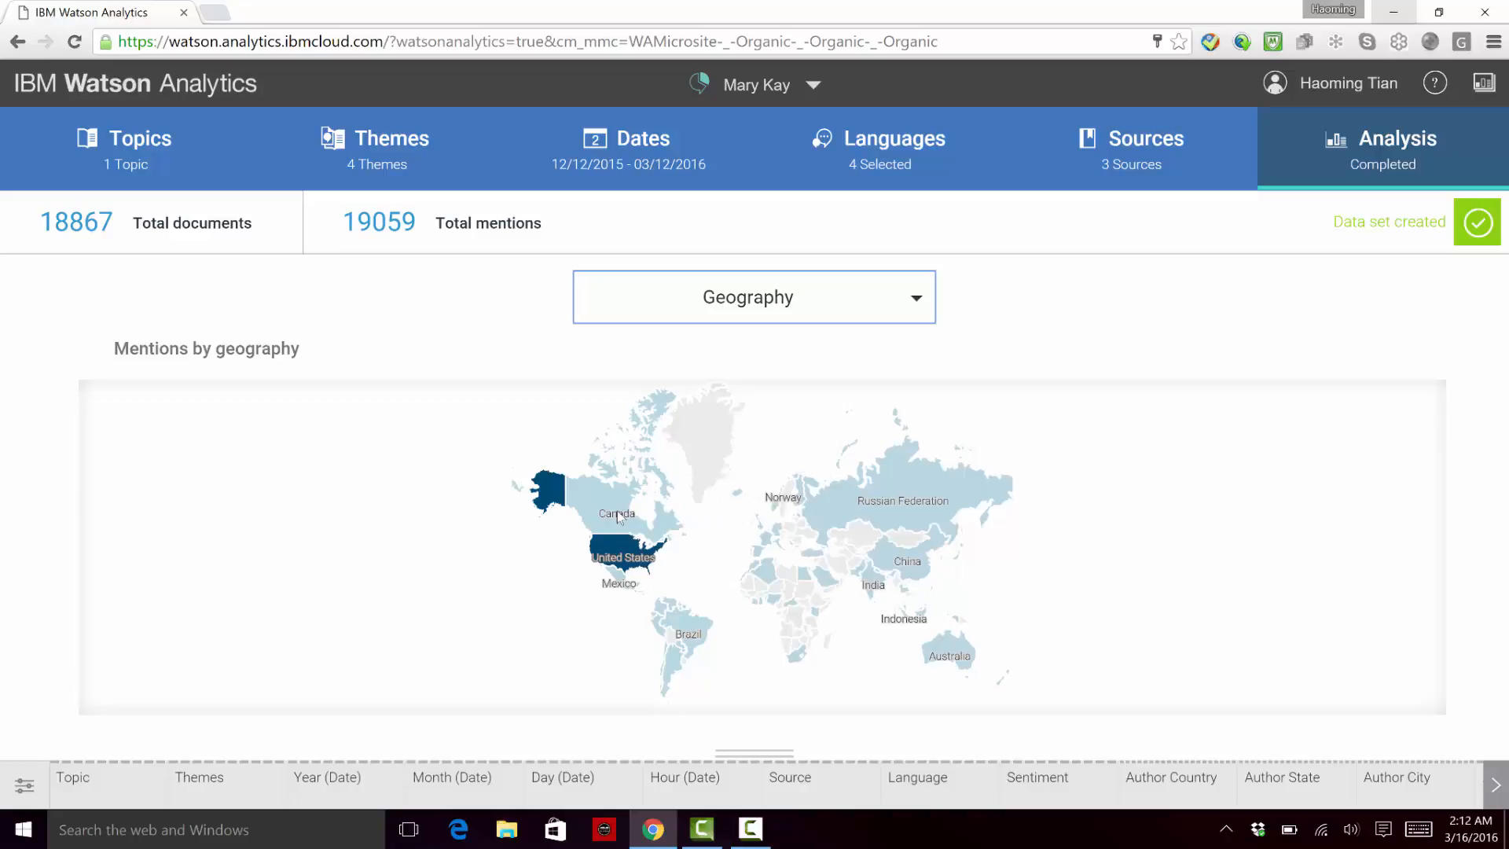
{"action": "left_click", "coordinate": [621, 552]}
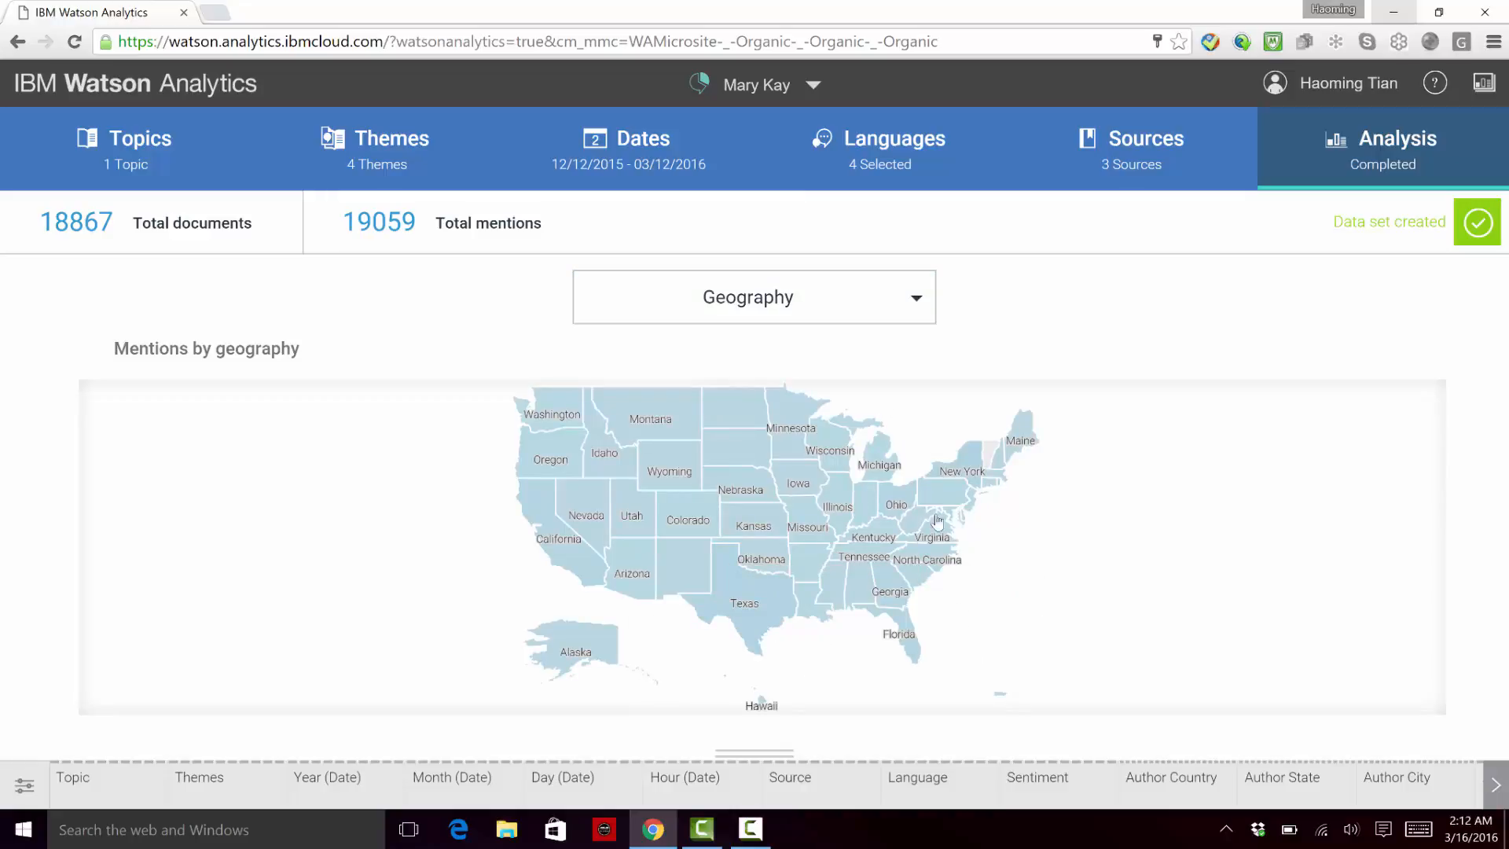
{"action": "left_click", "coordinate": [971, 469]}
{"action": "left_click", "coordinate": [1049, 538]}
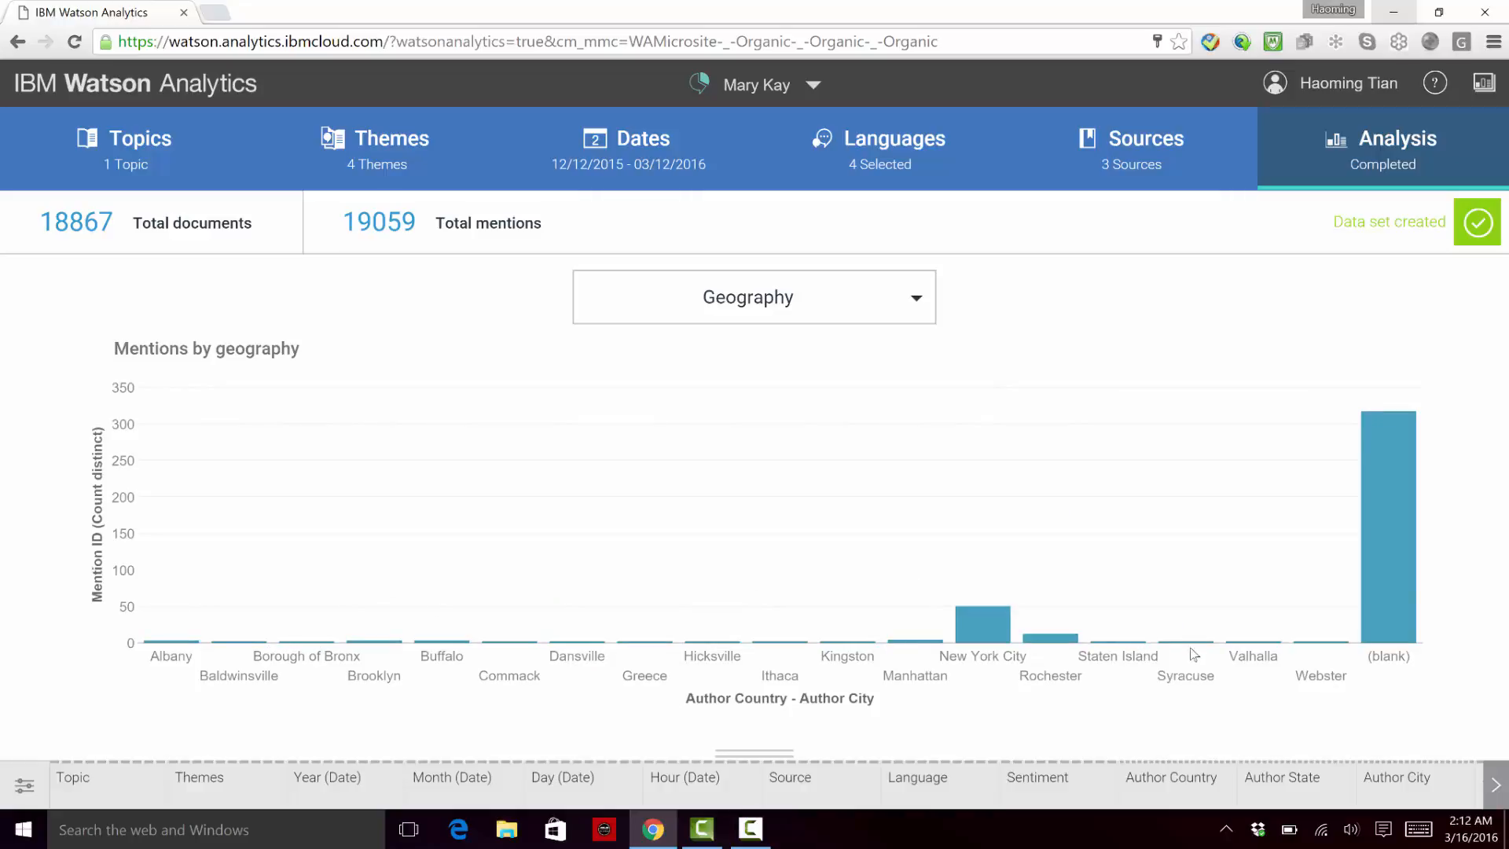
Step: View the Sources breakdown, and inspect the largest and darkest blocks in the Active Authors chart
{"action": "left_click", "coordinate": [848, 311]}
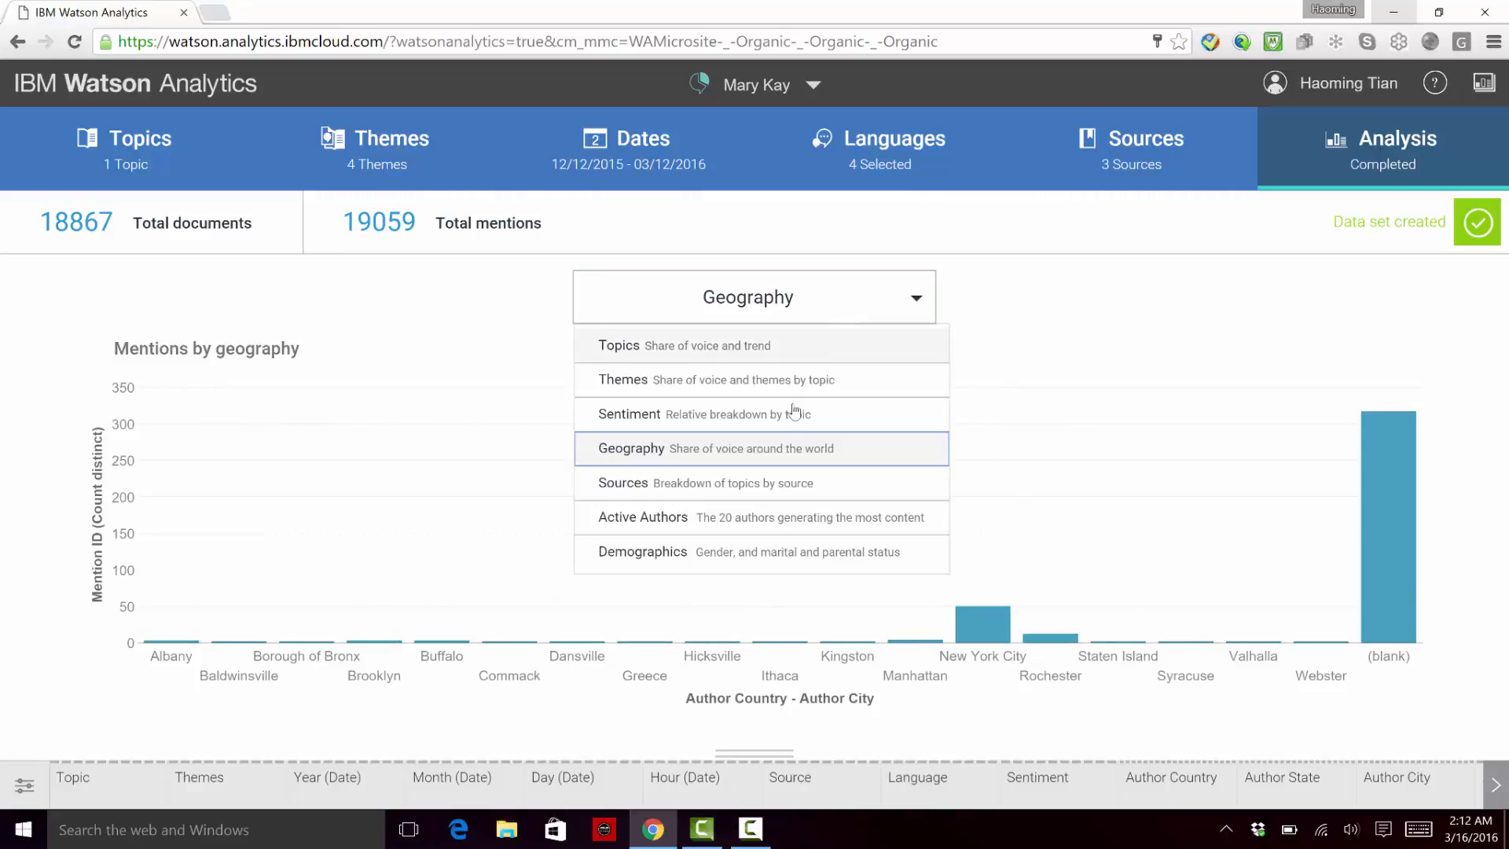
{"action": "left_click", "coordinate": [763, 485]}
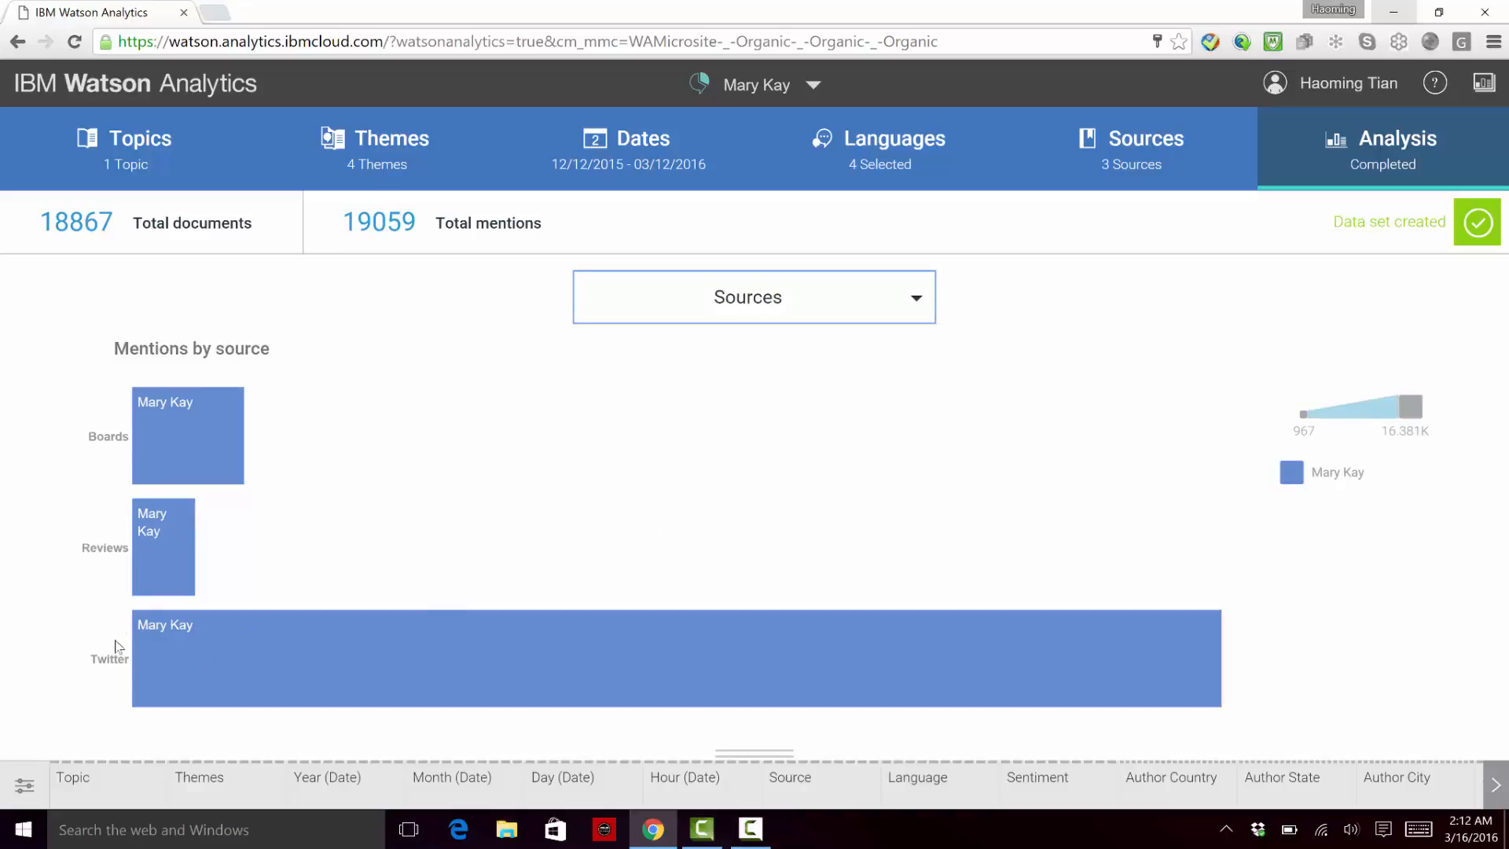
{"action": "left_click", "coordinate": [896, 314]}
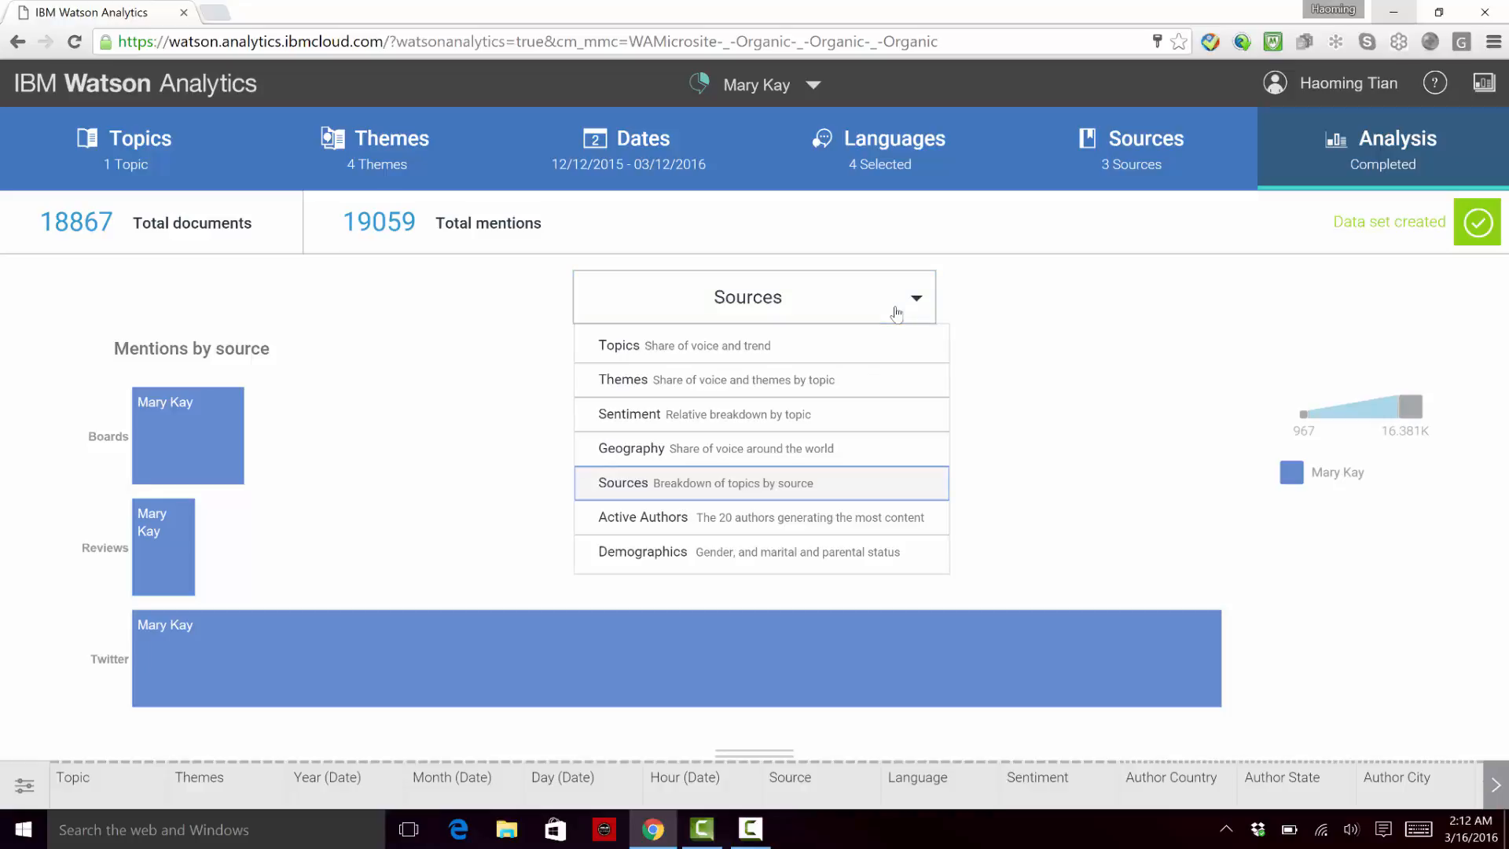
{"action": "left_click", "coordinate": [770, 520]}
{"action": "mouse_move", "coordinate": [771, 515]}
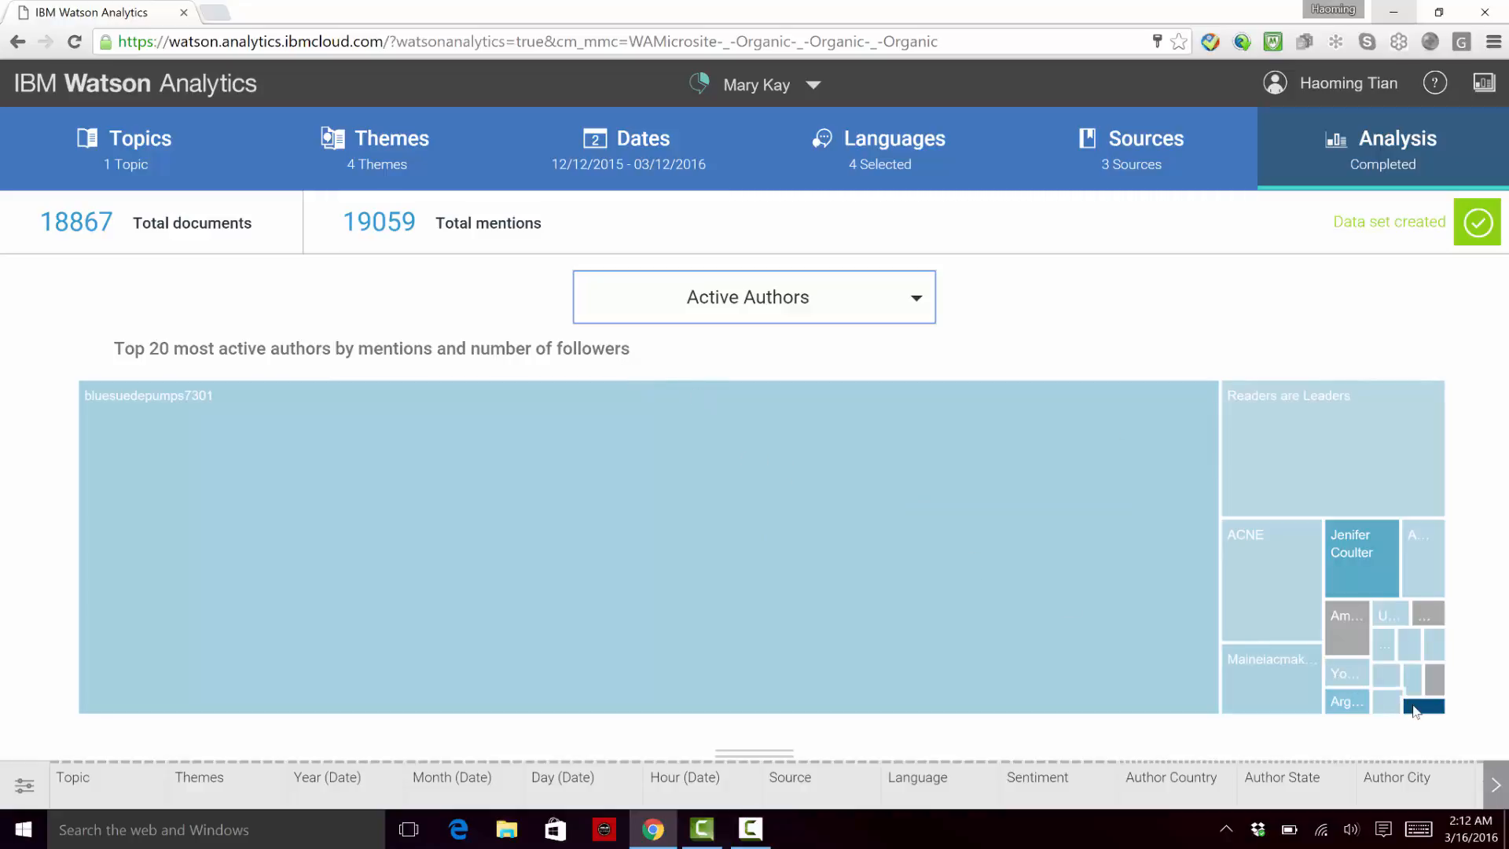
{"action": "mouse_move", "coordinate": [1415, 709]}
{"action": "mouse_move", "coordinate": [657, 494]}
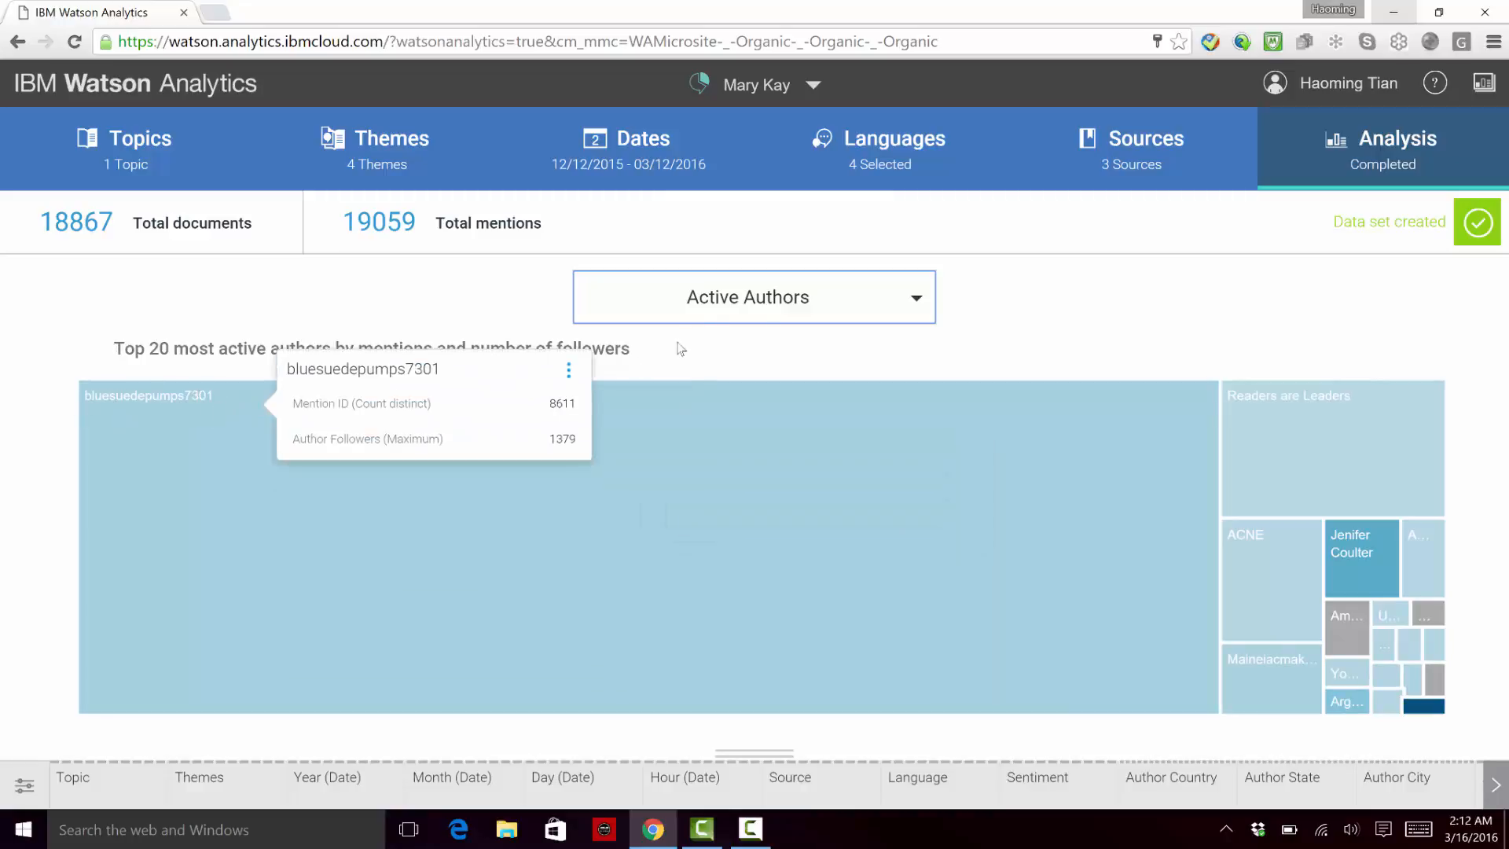
Step: Show the Demographics analysis and examine the mentions by gender, marital status and parental status
{"action": "left_click", "coordinate": [748, 311]}
{"action": "left_click", "coordinate": [722, 550]}
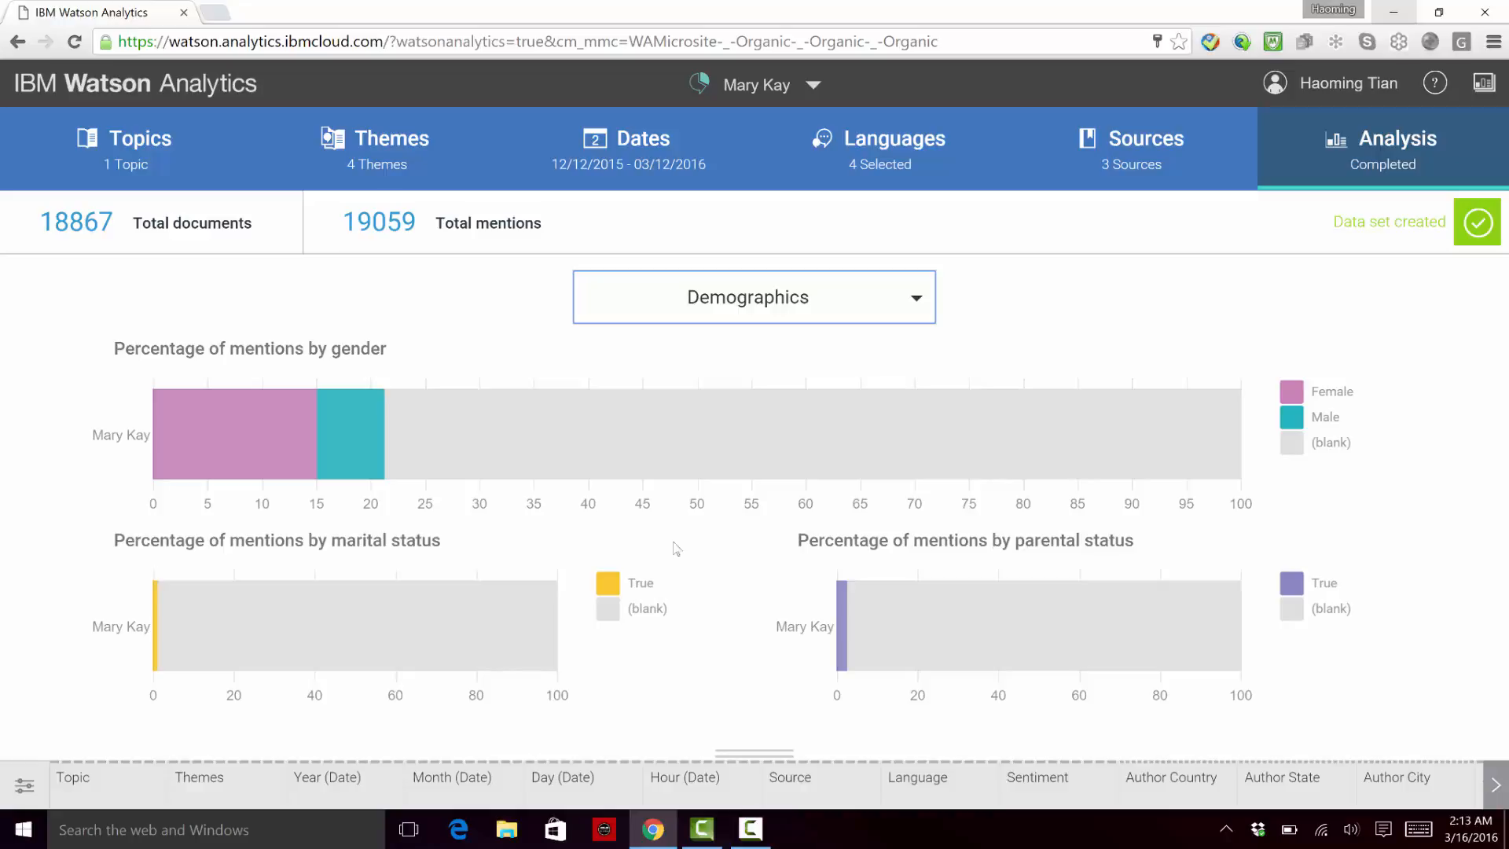
{"action": "mouse_move", "coordinate": [834, 435]}
Step: Expand the data table beneath the charts and preview the demographics filtered to the Reviews source
{"action": "left_click", "coordinate": [759, 753]}
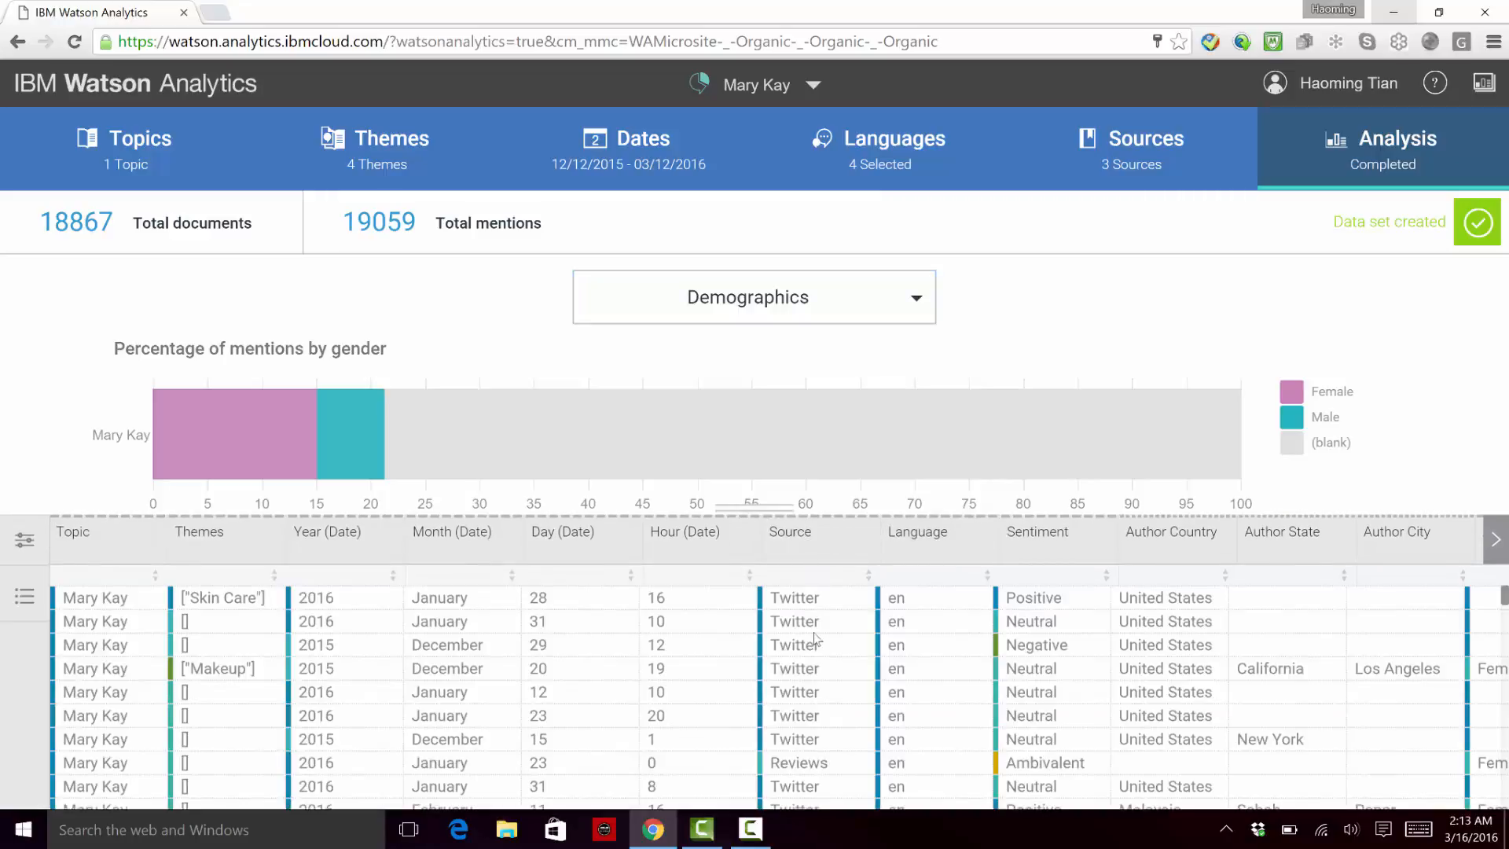
{"action": "left_click", "coordinate": [817, 536]}
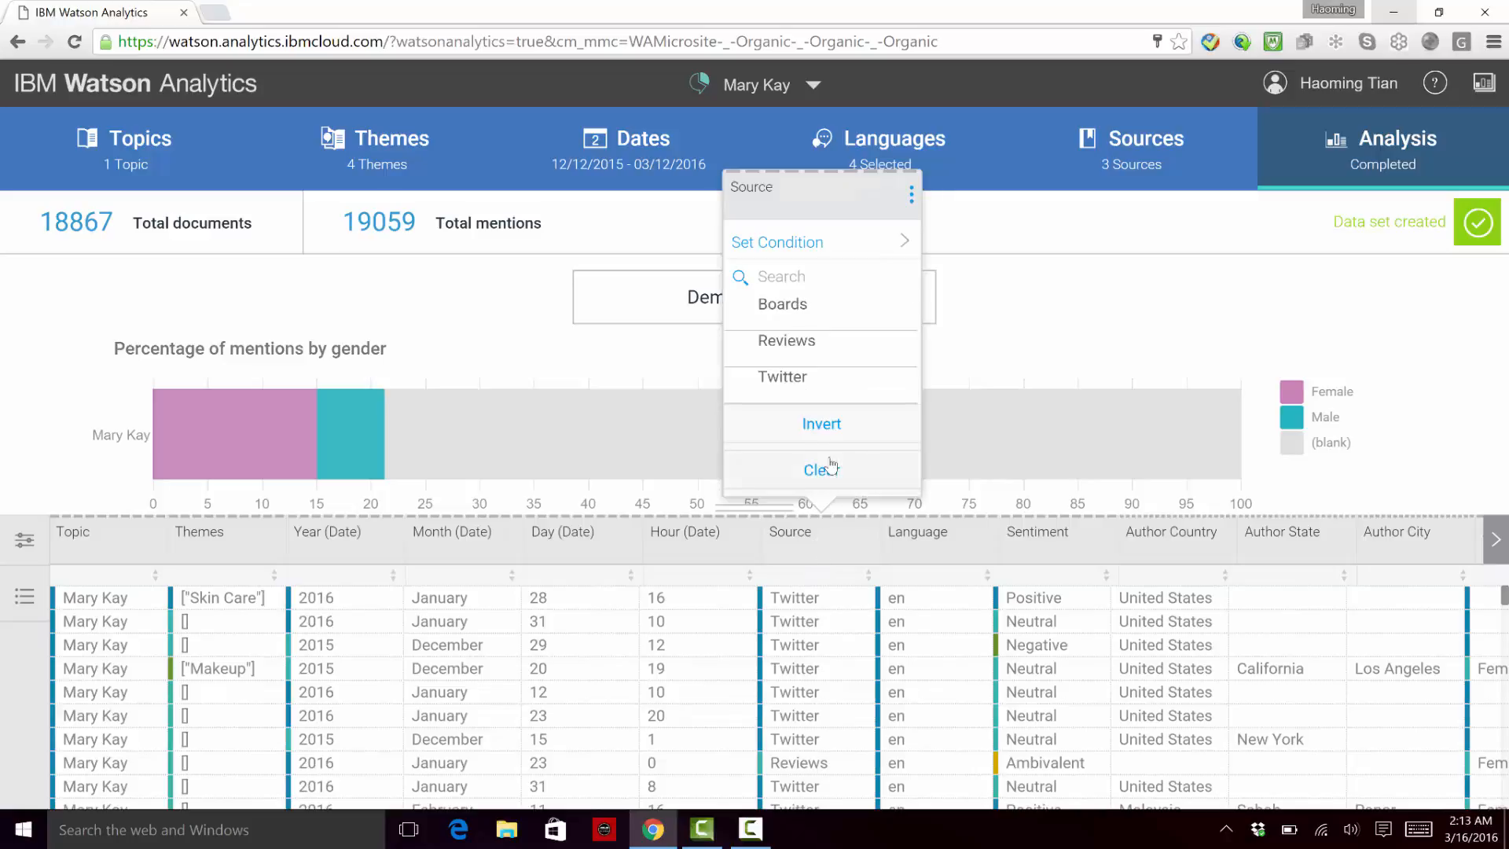
{"action": "left_click", "coordinate": [826, 346]}
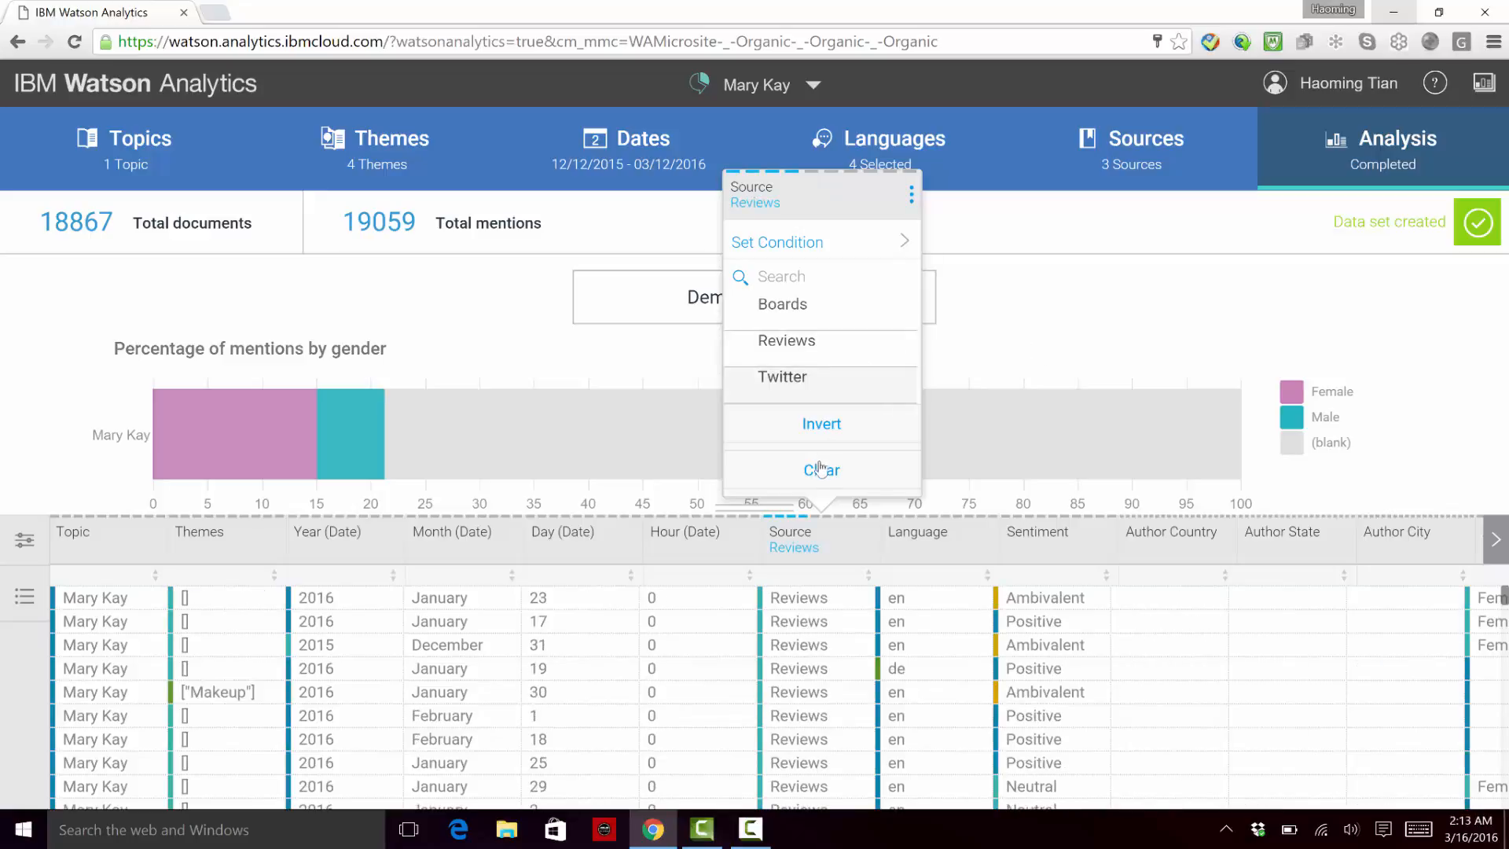
{"action": "left_click", "coordinate": [1028, 348]}
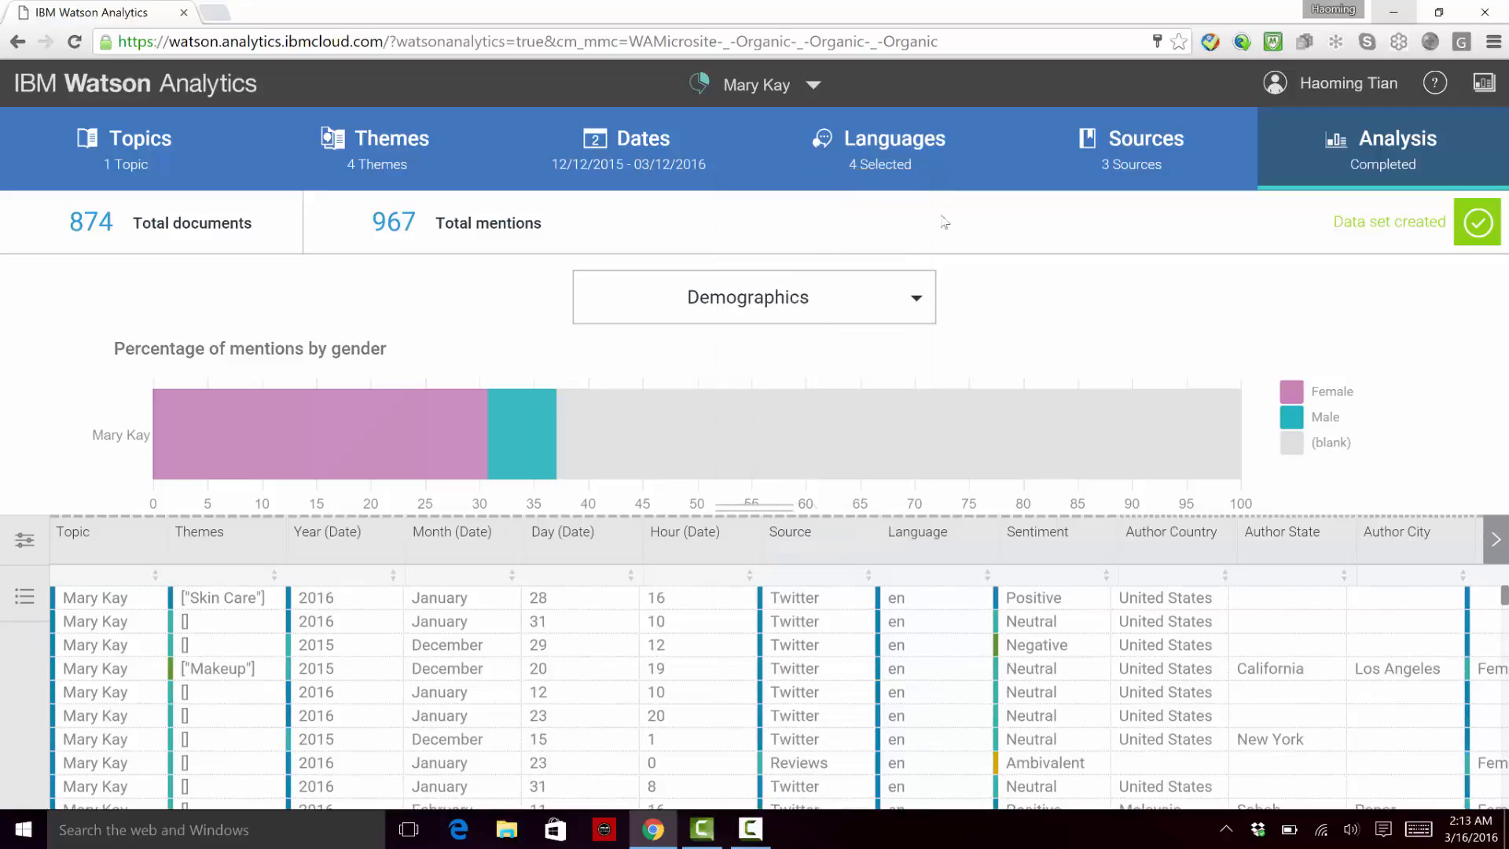
Step: Return to the Welcome page and open the Mary Kay 2 social media project
{"action": "left_click", "coordinate": [810, 88]}
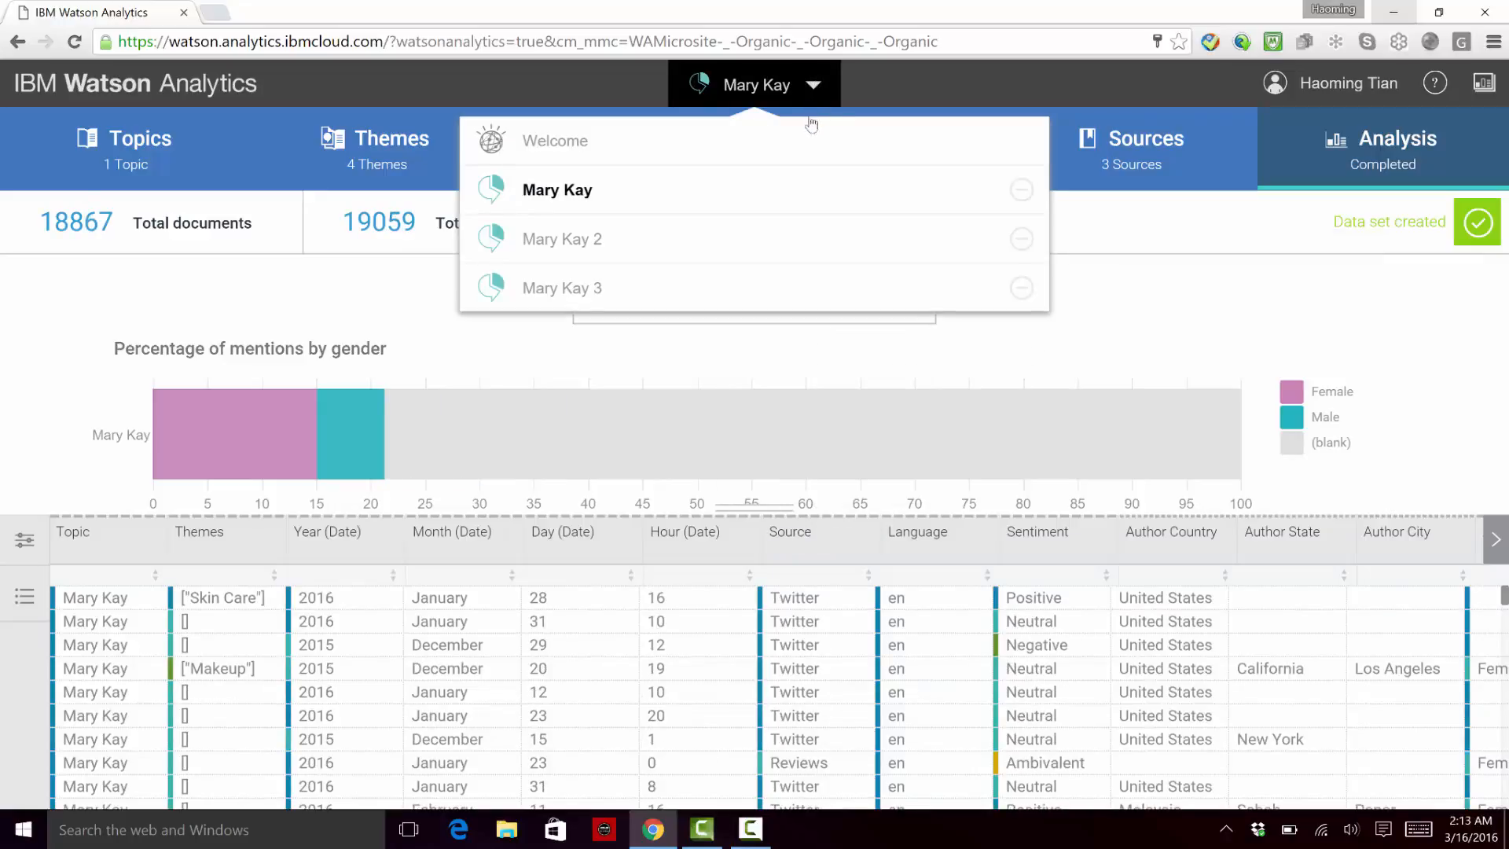
{"action": "left_click", "coordinate": [779, 154]}
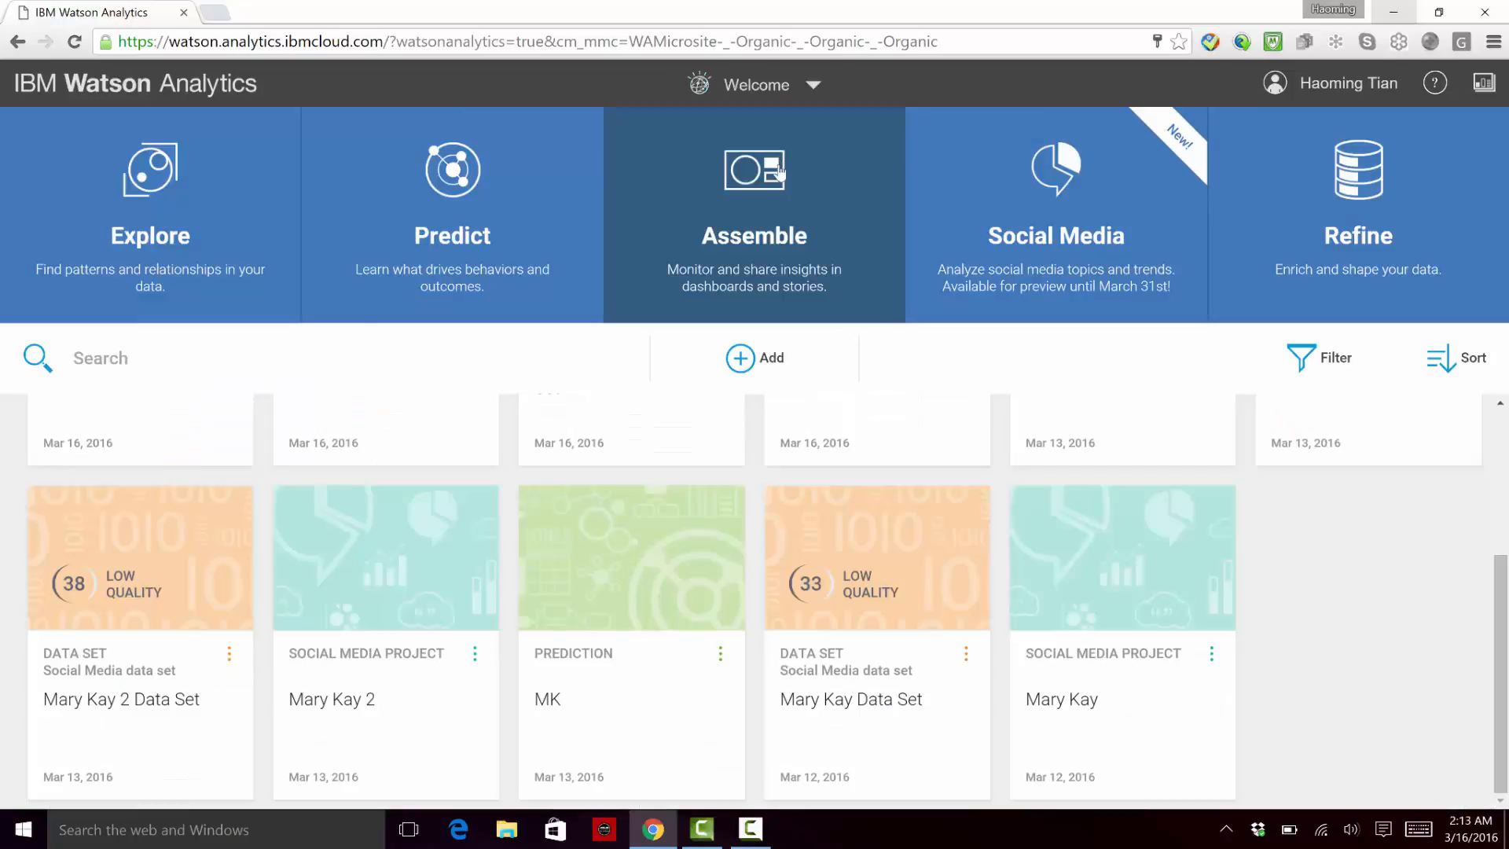
{"action": "left_click", "coordinate": [363, 646]}
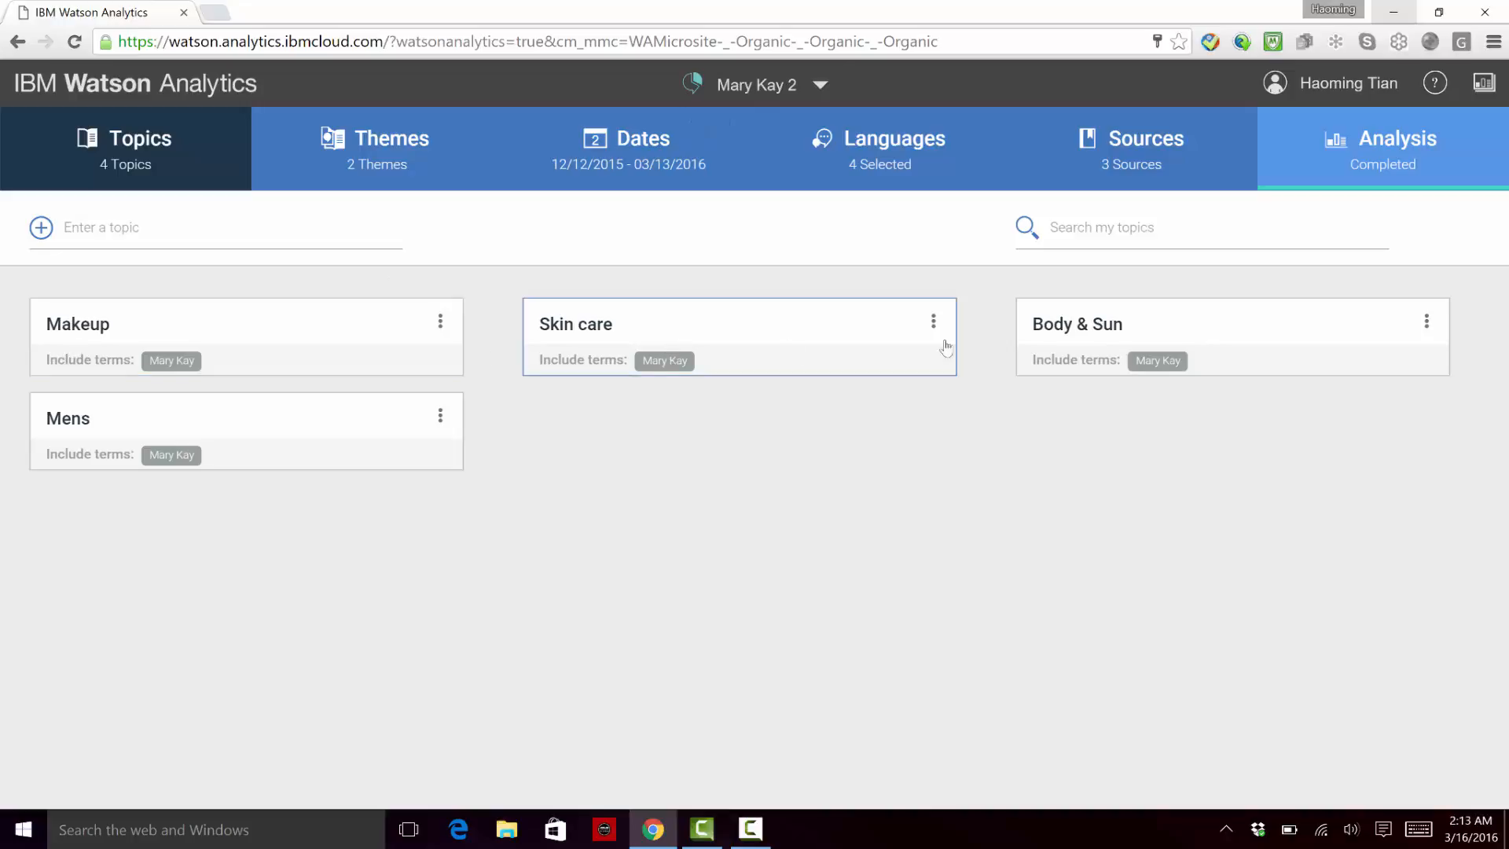
Step: Open the Makeup topic and refresh its term suggestions
{"action": "left_click", "coordinate": [270, 347]}
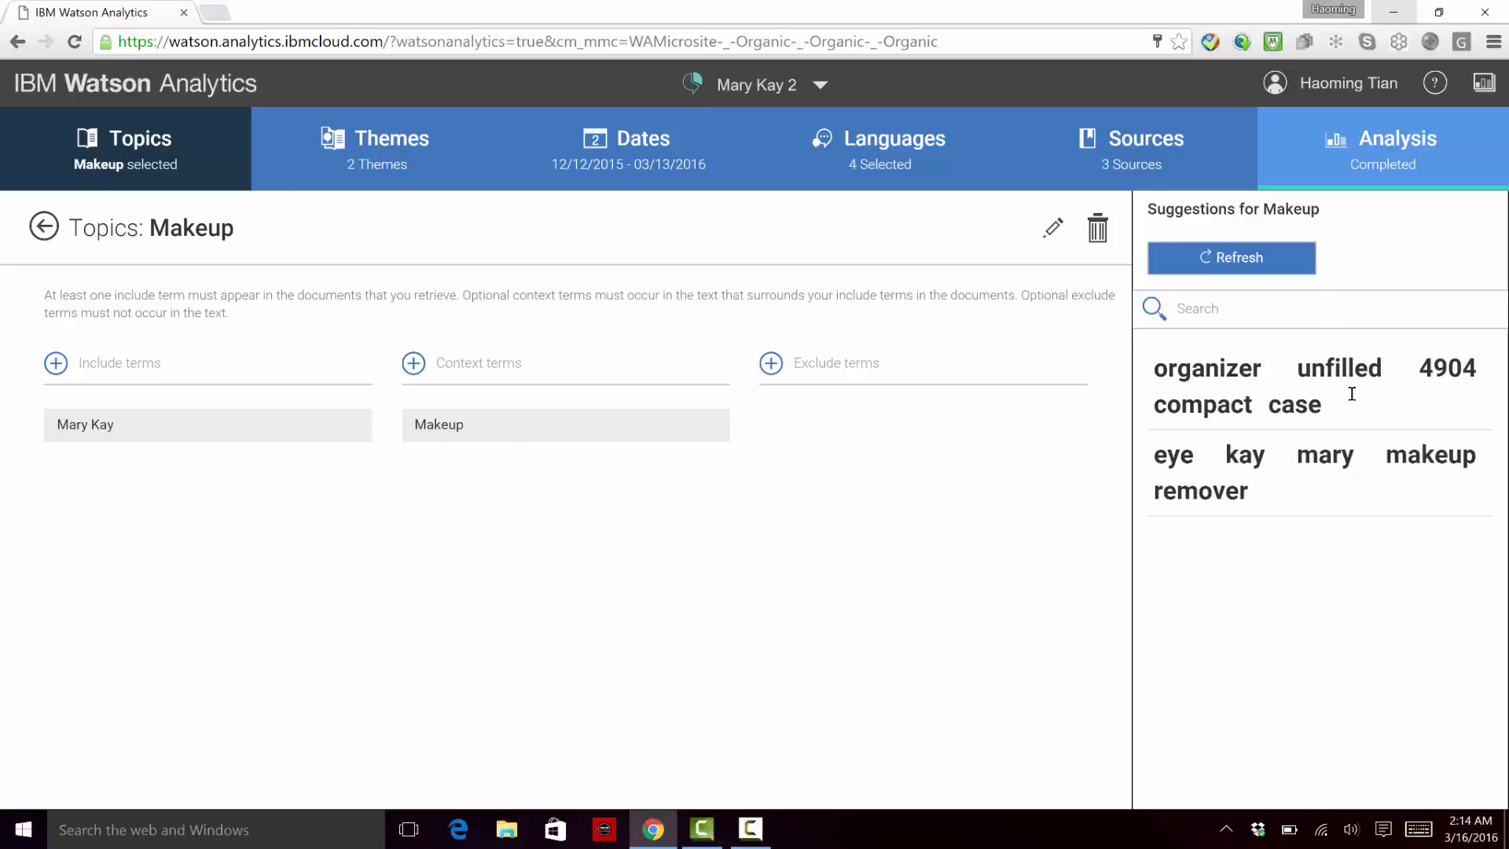
{"action": "left_click", "coordinate": [1235, 267]}
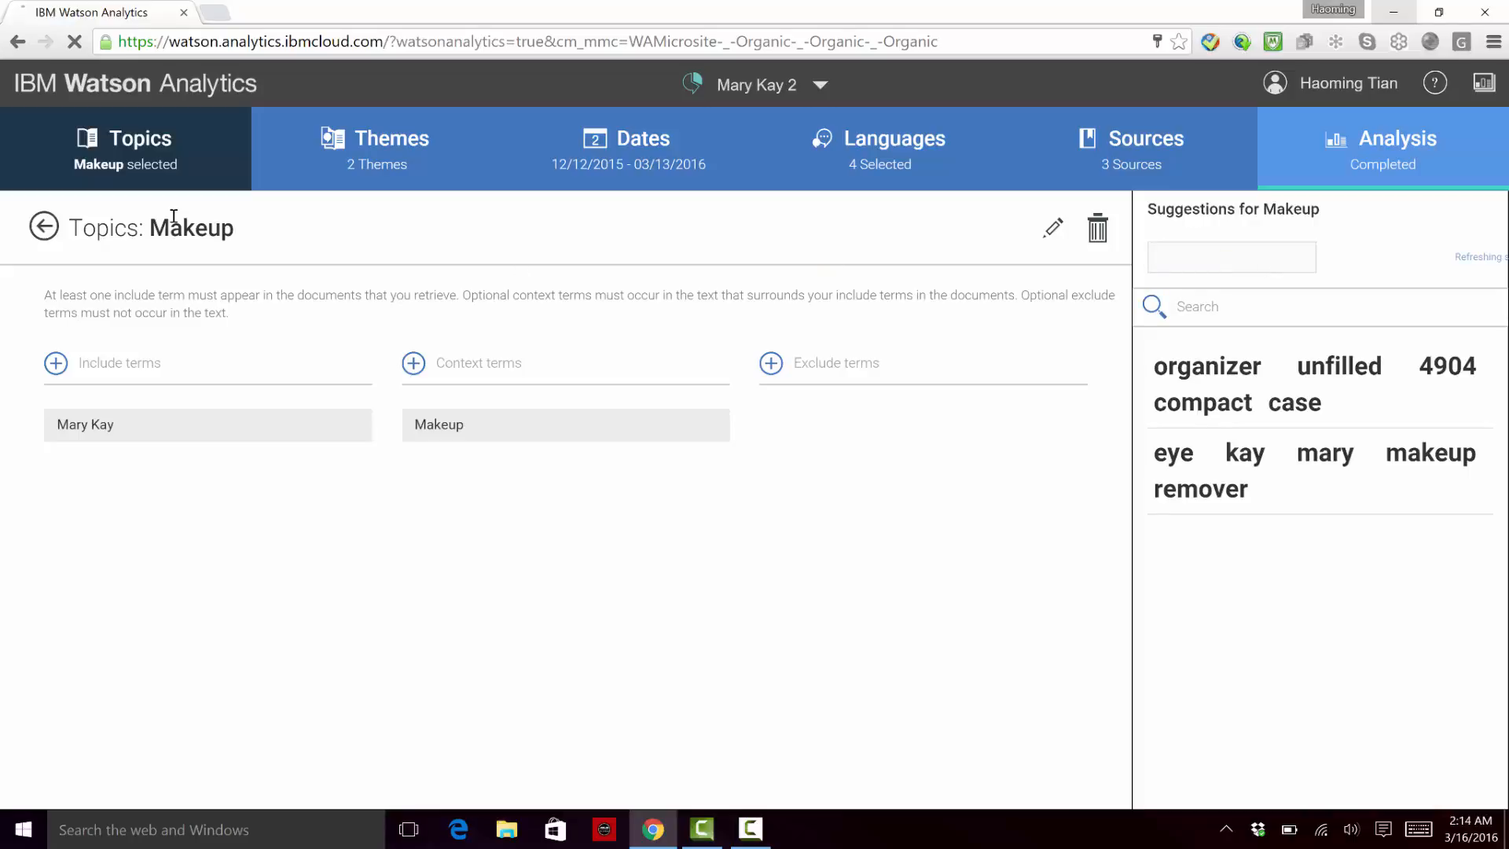
Step: Leave the Makeup topic and review the themes, dates, languages and sources configured for the Mary Kay 2 project
{"action": "left_click", "coordinate": [44, 229]}
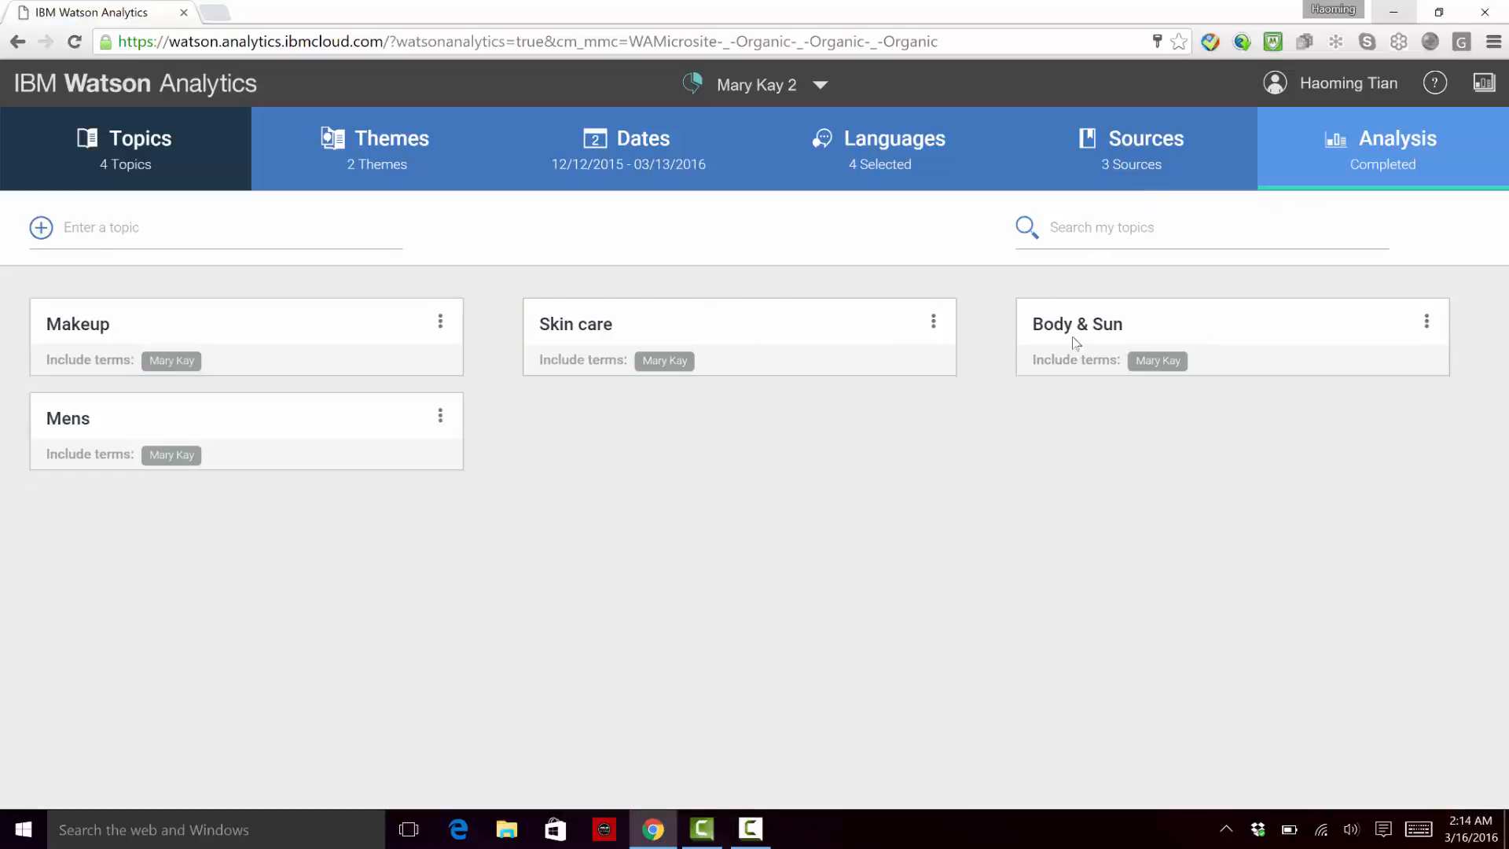
{"action": "left_click", "coordinate": [436, 172]}
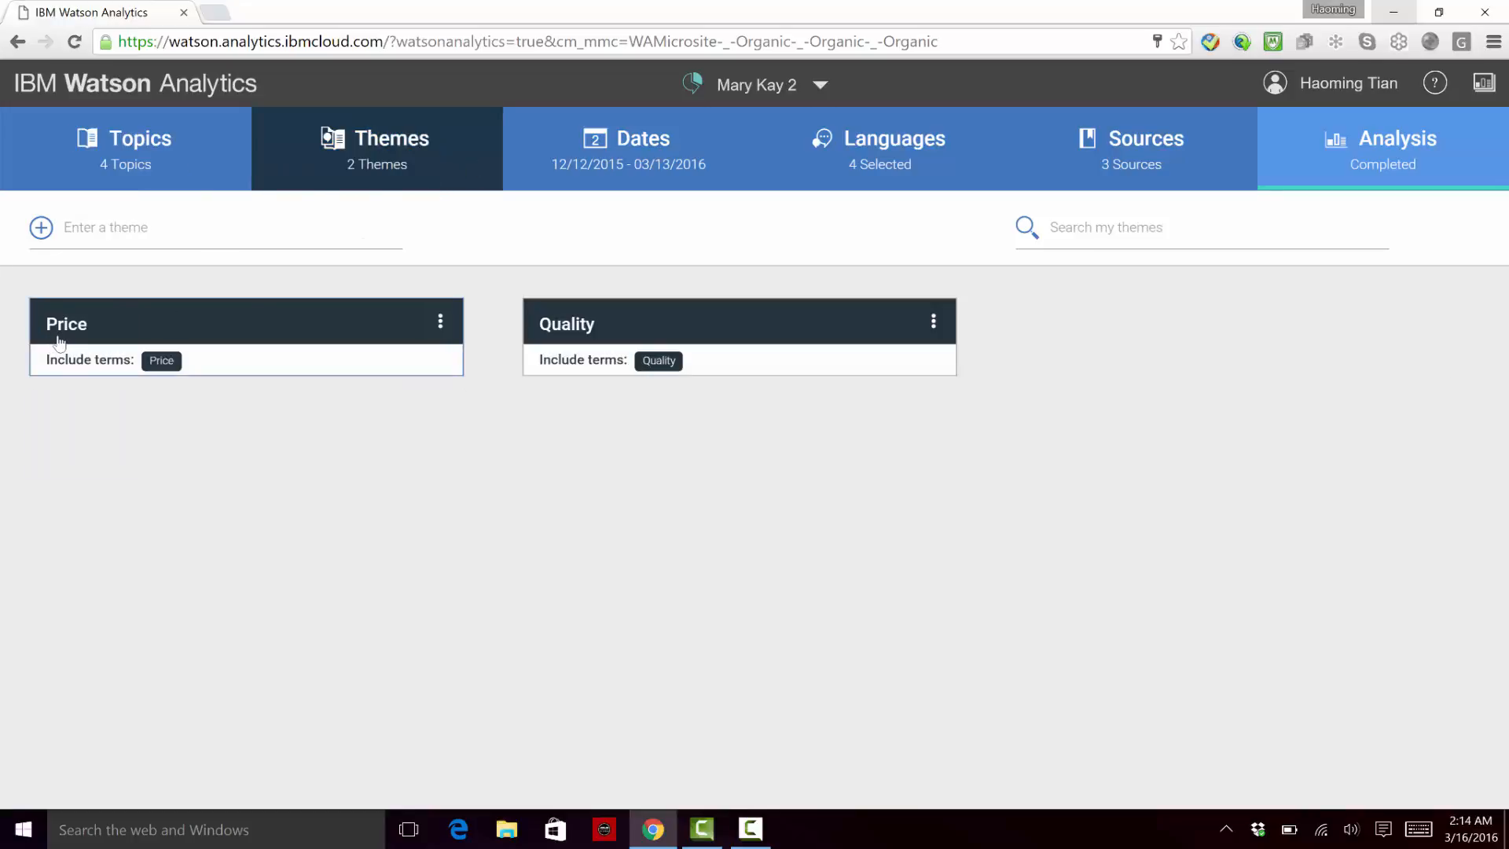
{"action": "left_click", "coordinate": [660, 165]}
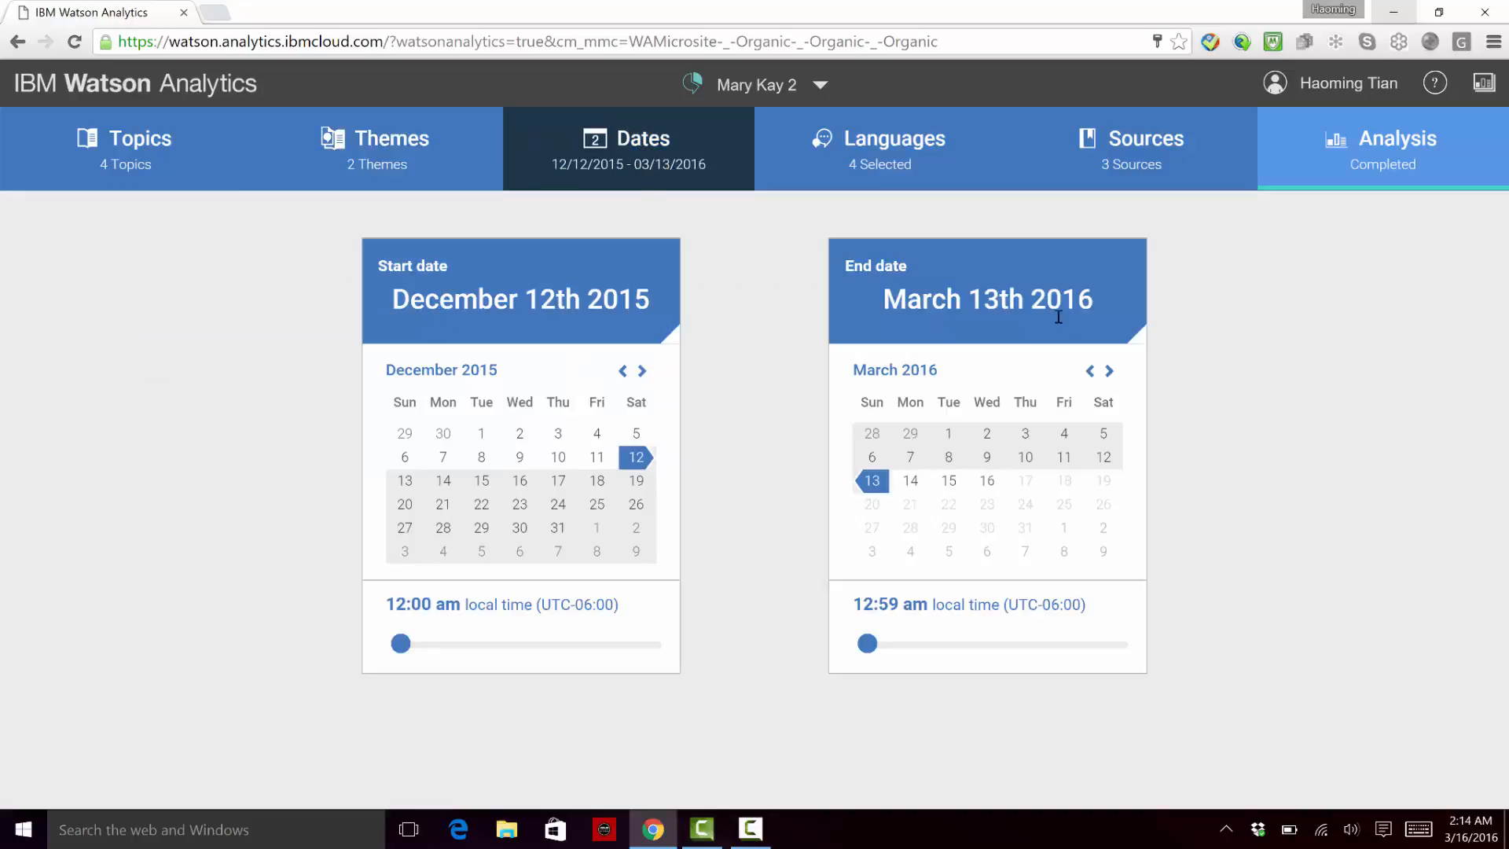
{"action": "left_click", "coordinate": [925, 167]}
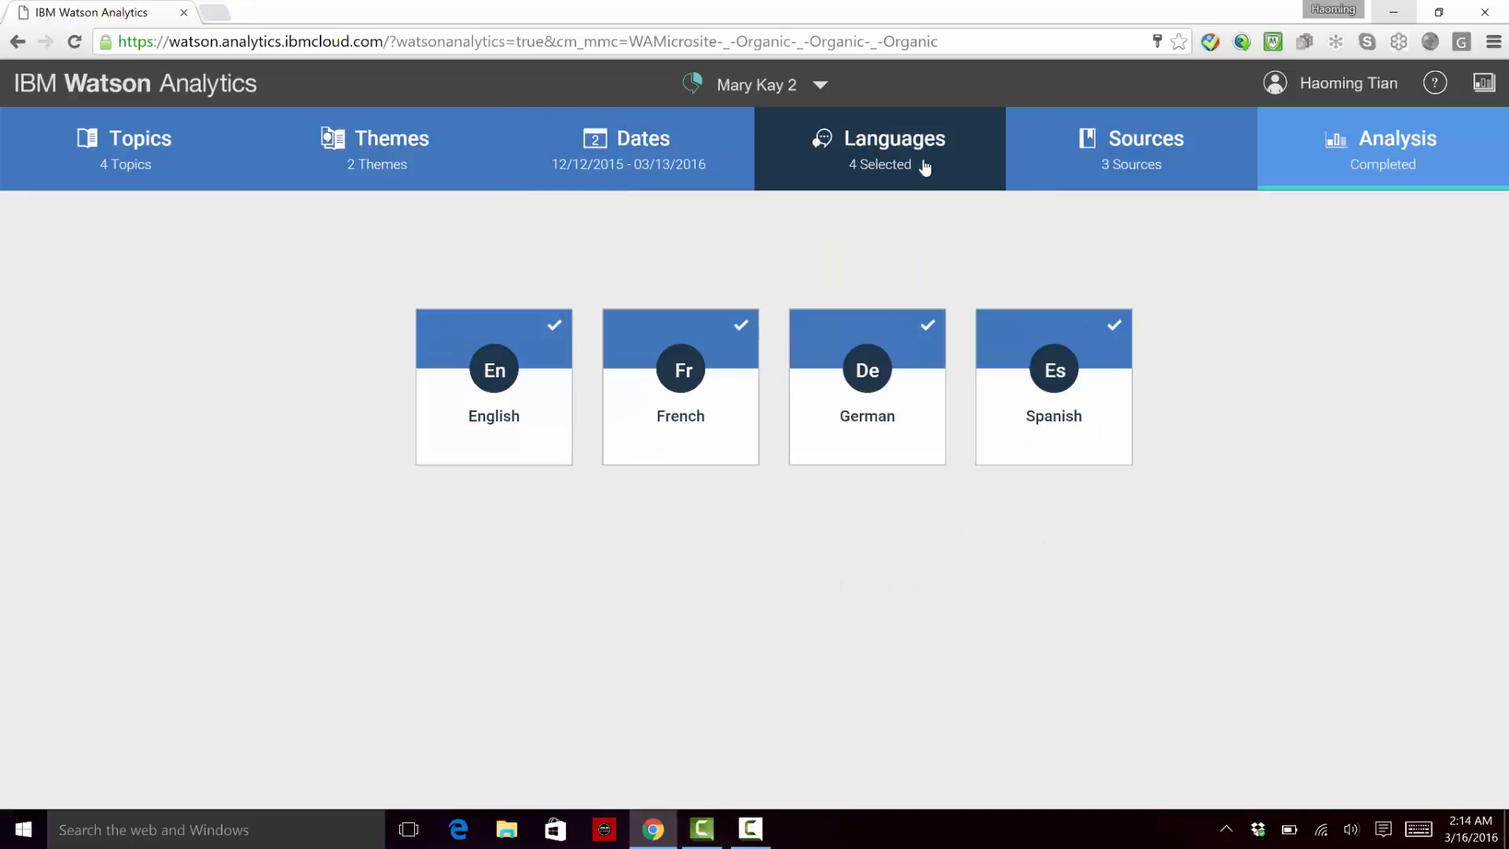
{"action": "left_click", "coordinate": [1176, 154]}
Step: Show the Mary Kay 2 topic analysis and narrow the share of voice trend to about 28 January to 7 February 2016
{"action": "left_click", "coordinate": [1415, 145]}
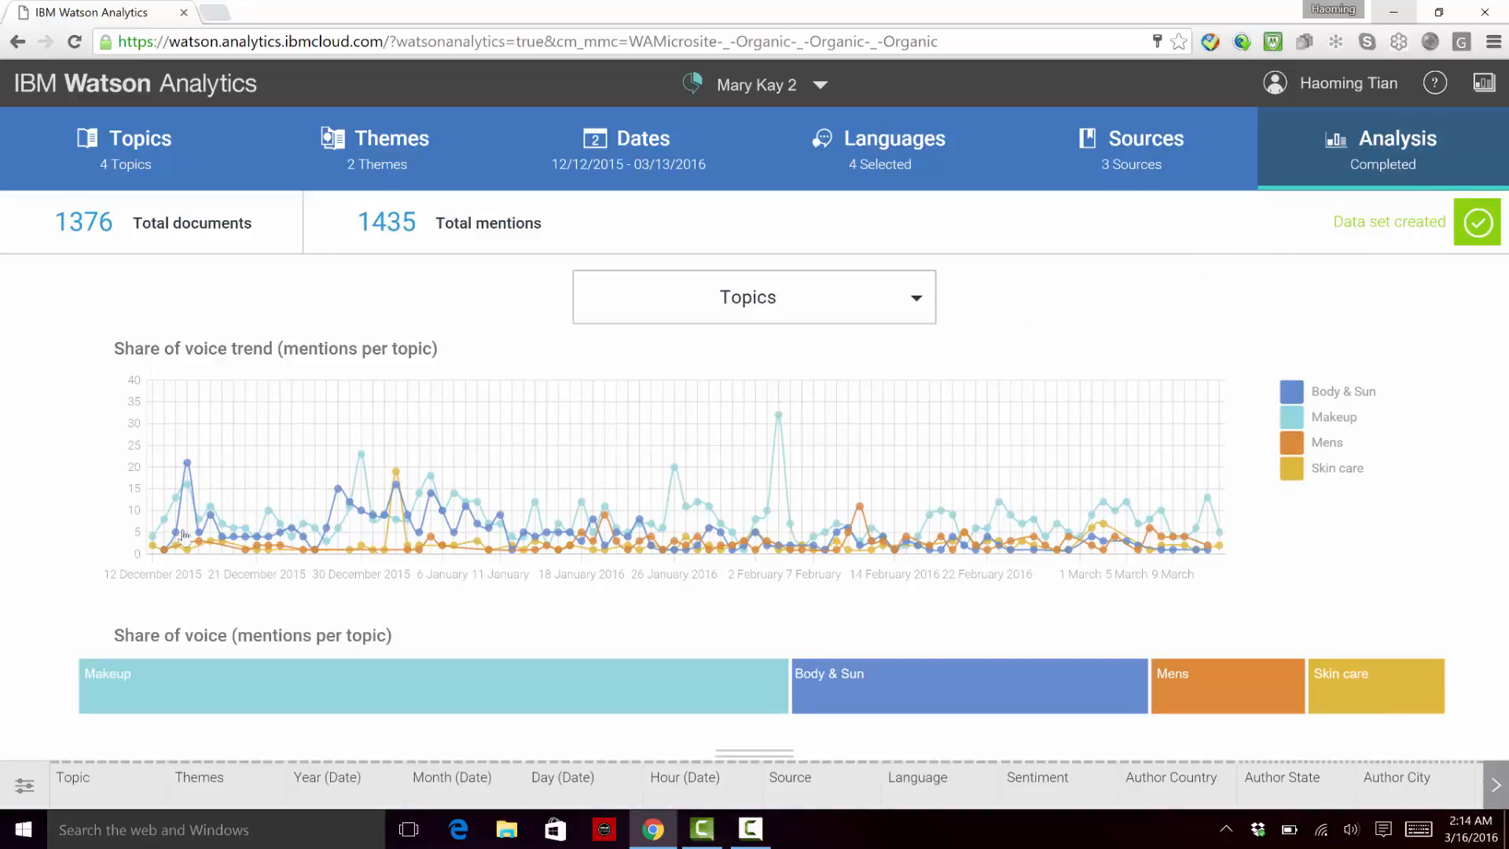
{"action": "scroll", "coordinate": [760, 539], "scroll_direction": "up", "scroll_amount": 13}
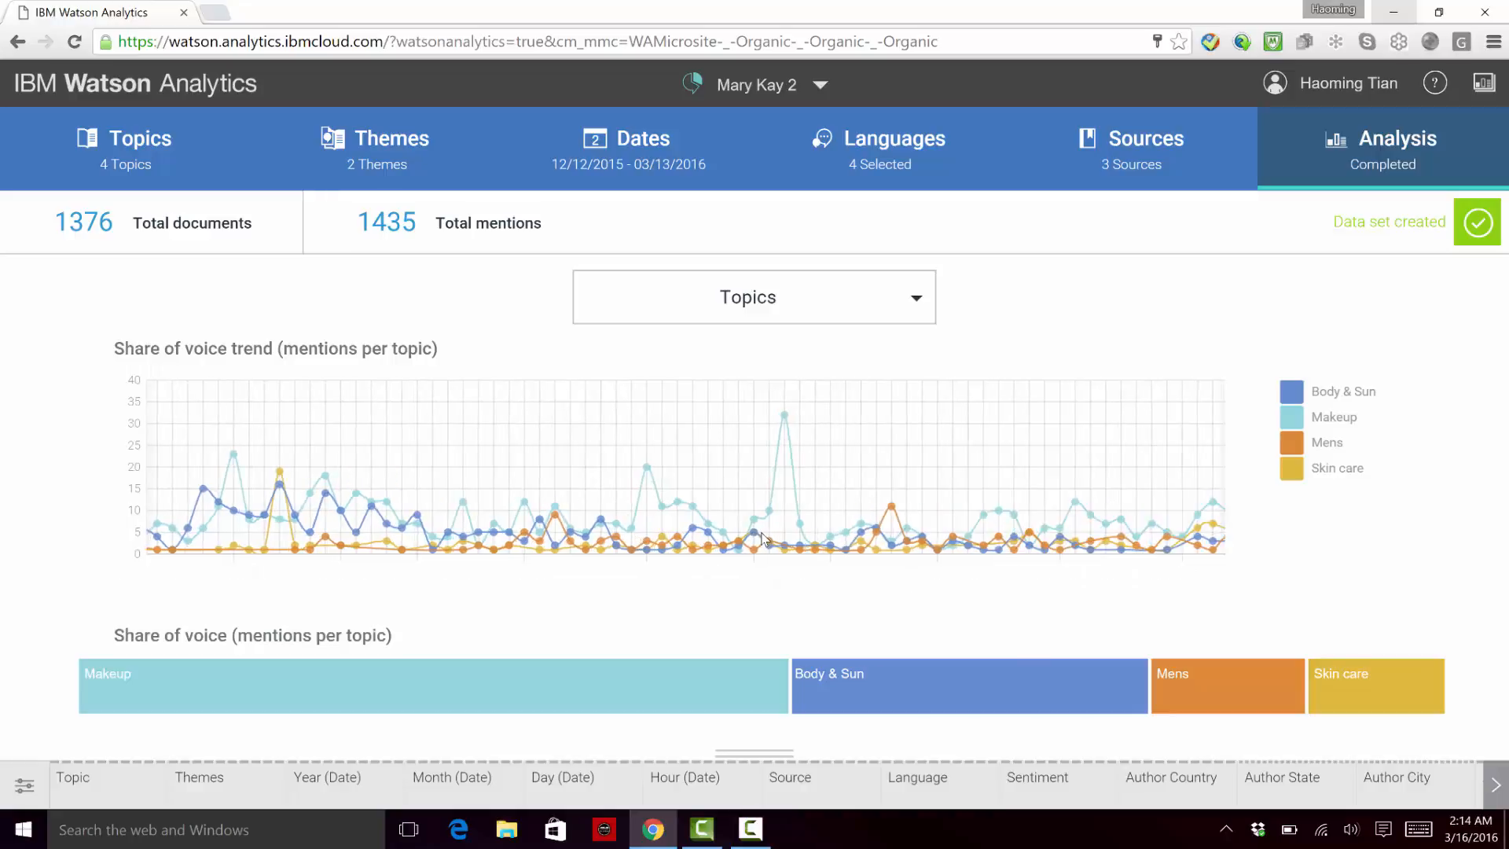
{"action": "scroll", "coordinate": [778, 553], "scroll_direction": "up", "scroll_amount": 2}
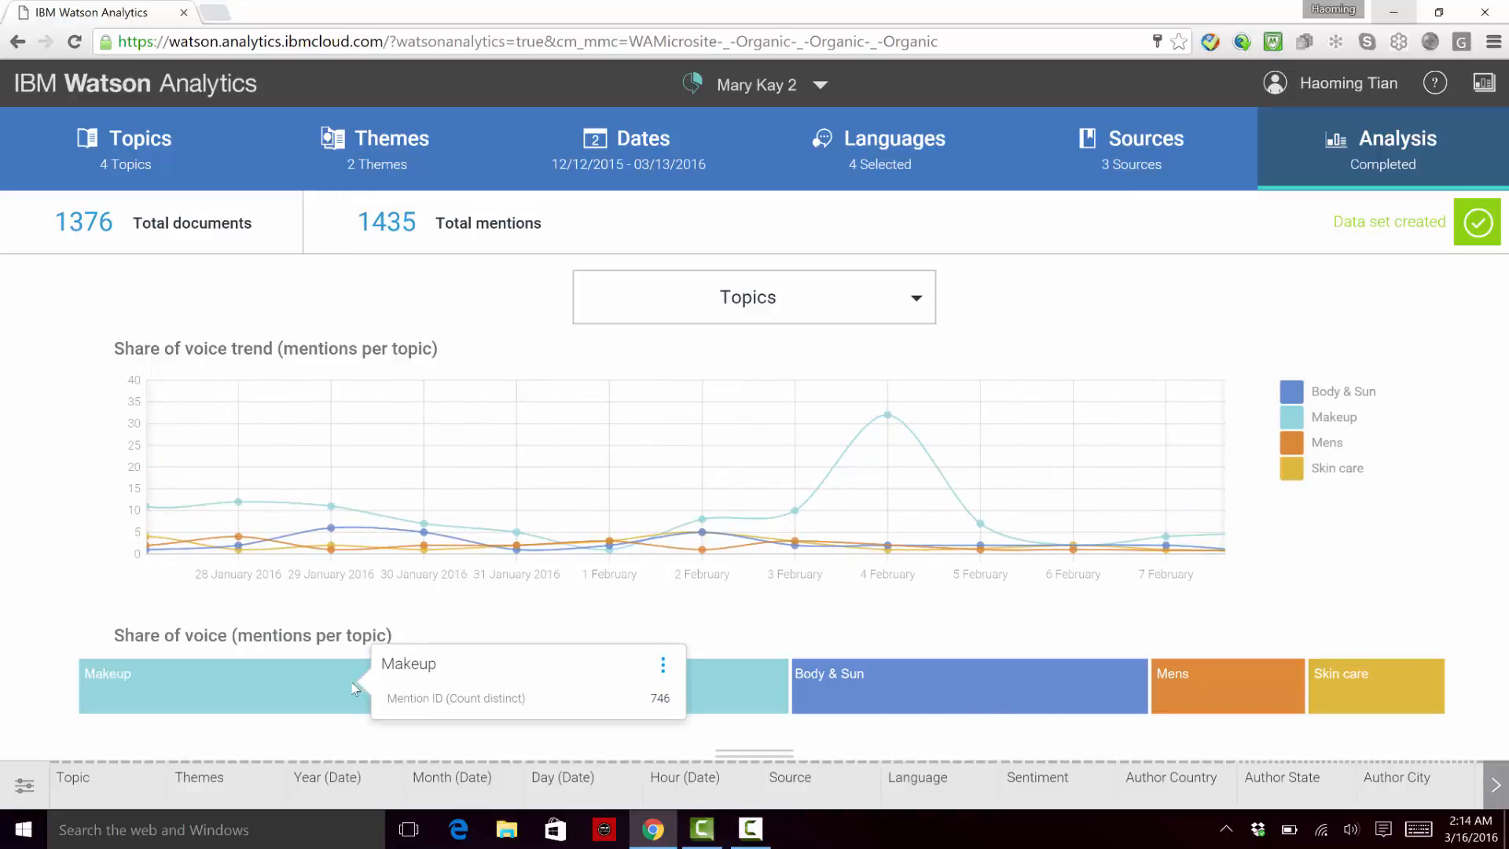
Step: Show the Themes analysis of Mary Kay 2, followed by the Sentiment breakdown per topic
{"action": "left_click", "coordinate": [781, 296]}
{"action": "left_click", "coordinate": [726, 384]}
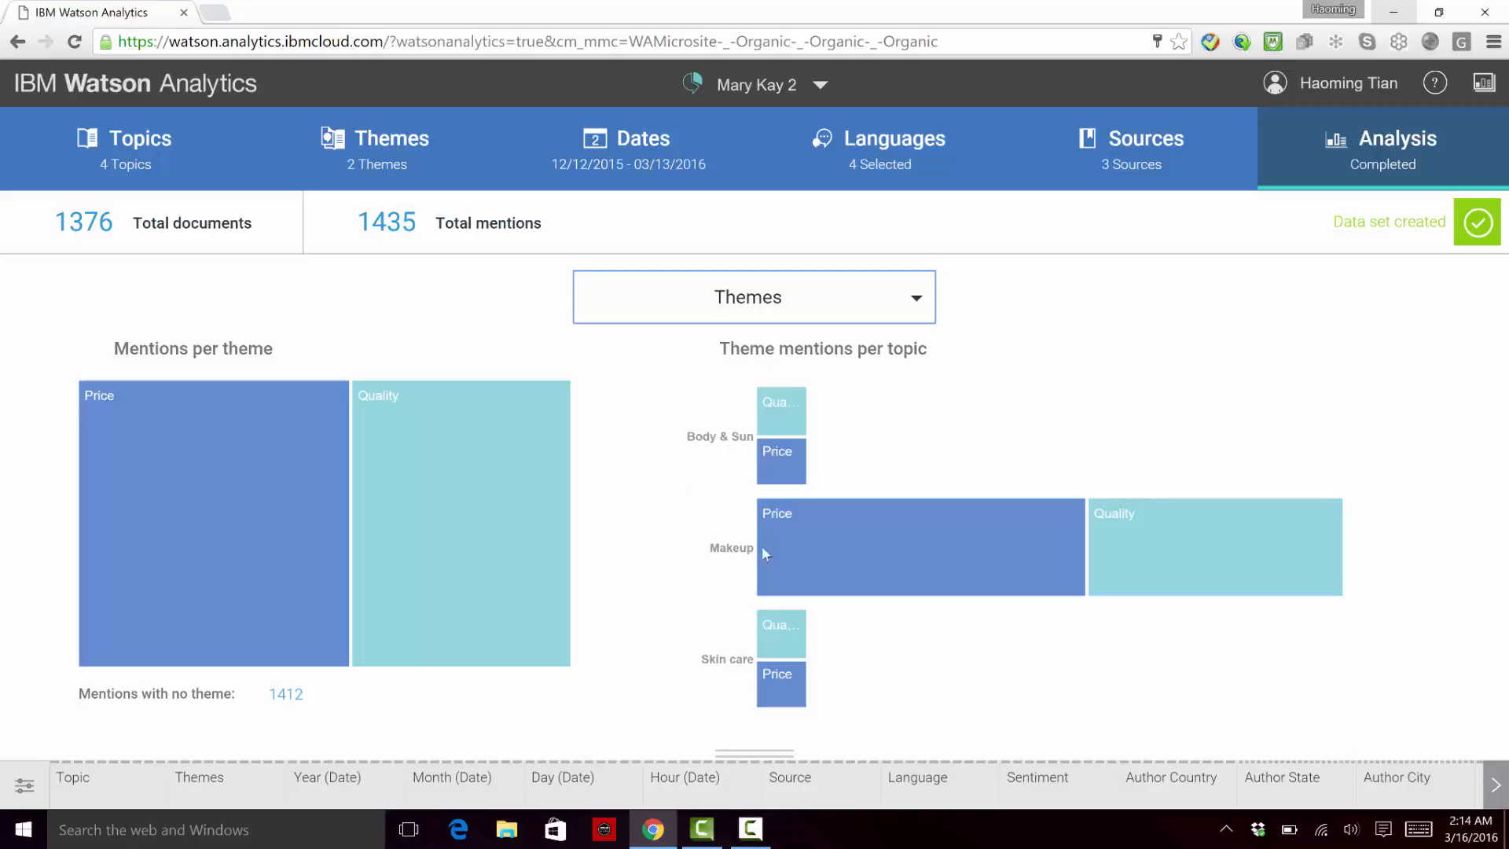
{"action": "left_click", "coordinate": [854, 312]}
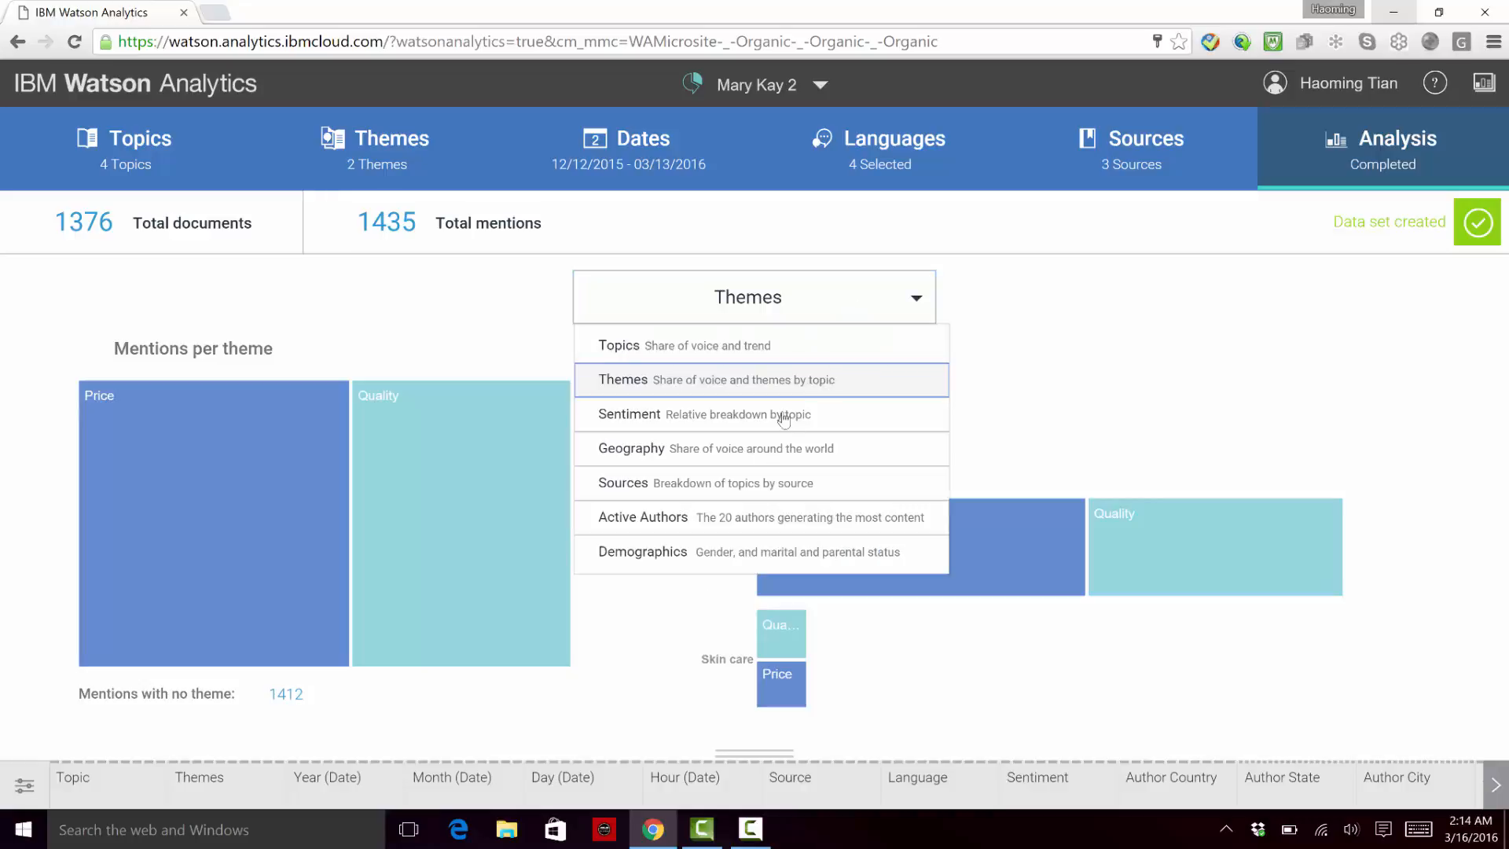
{"action": "left_click", "coordinate": [789, 415]}
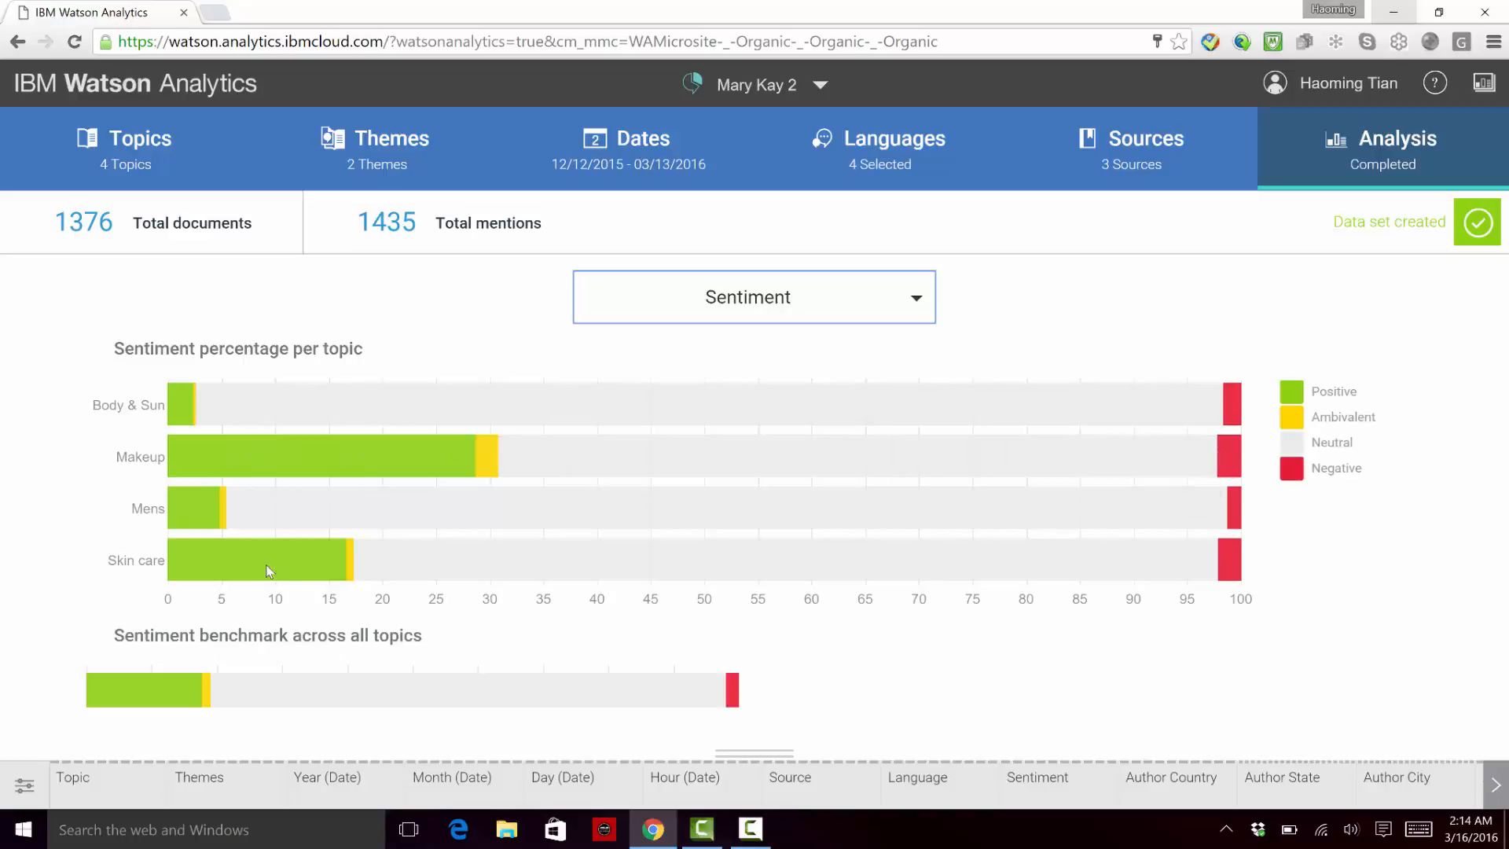
{"action": "left_click", "coordinate": [802, 306]}
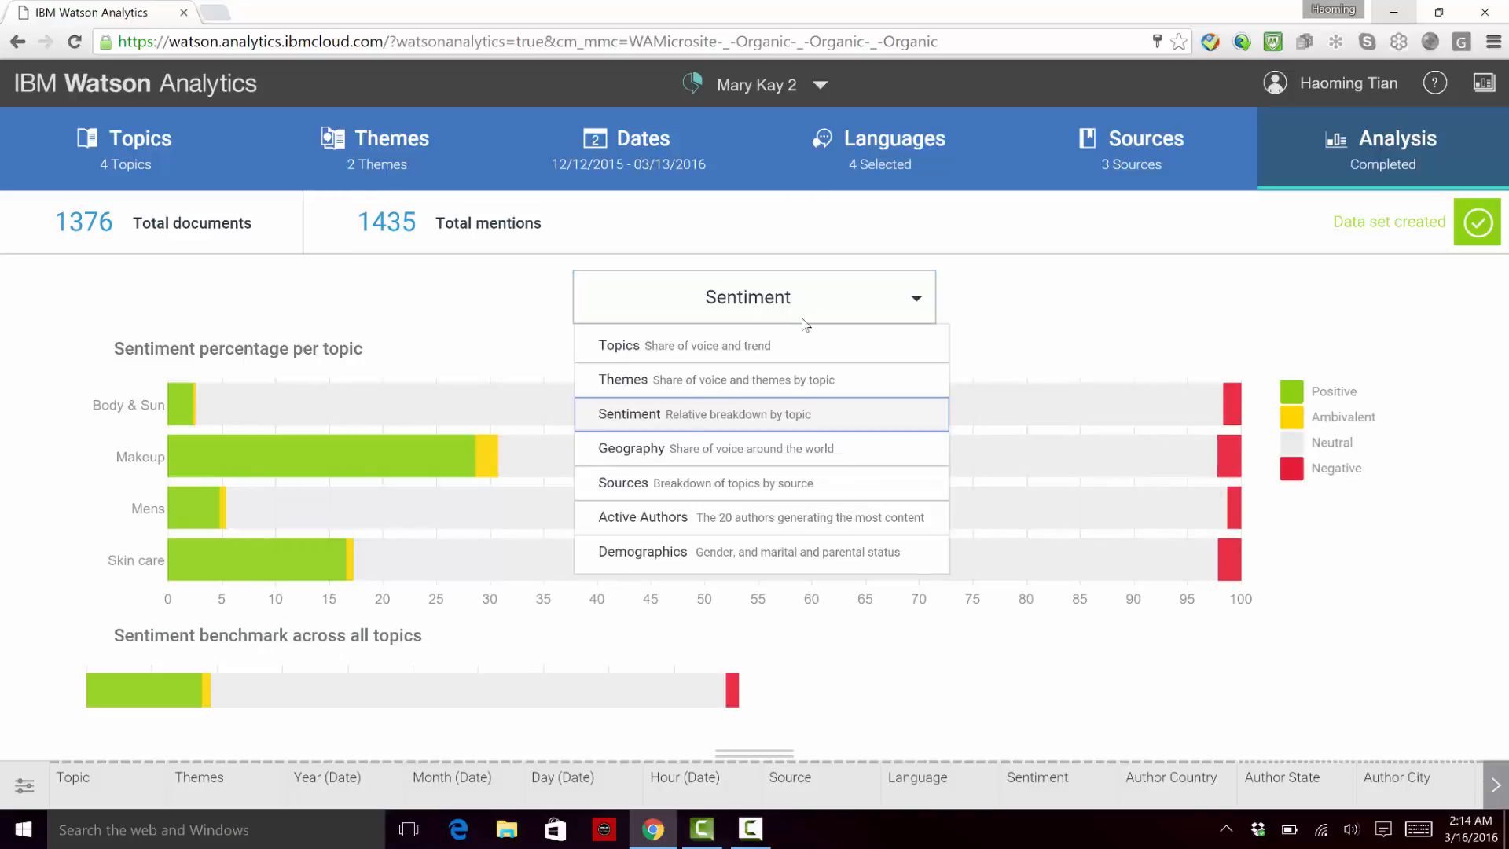
Step: Return to the Welcome page and open the Mary Kay 3 social media project
{"action": "left_click", "coordinate": [816, 86]}
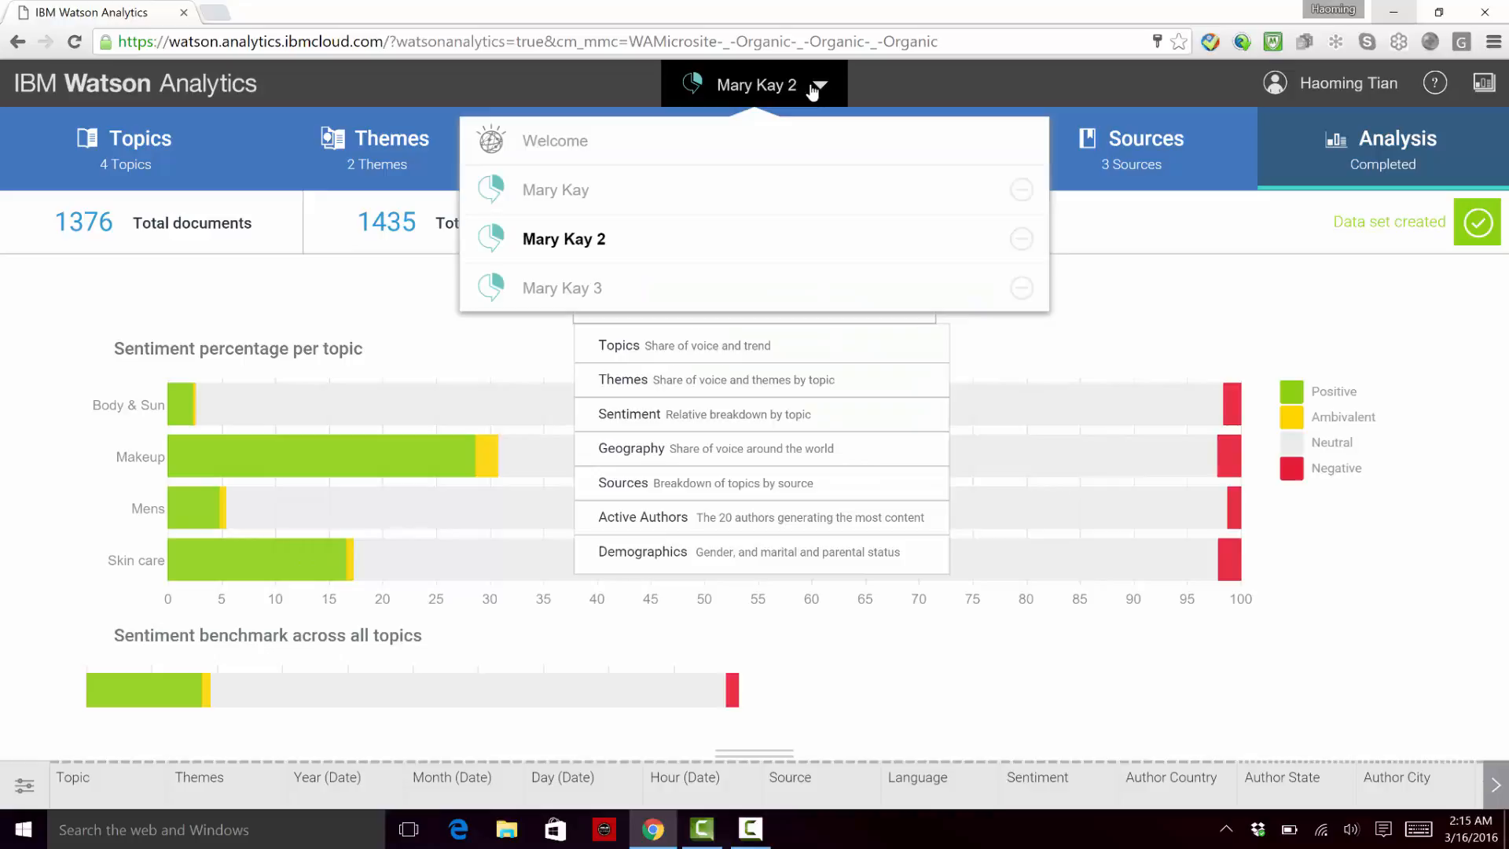
{"action": "left_click", "coordinate": [730, 154]}
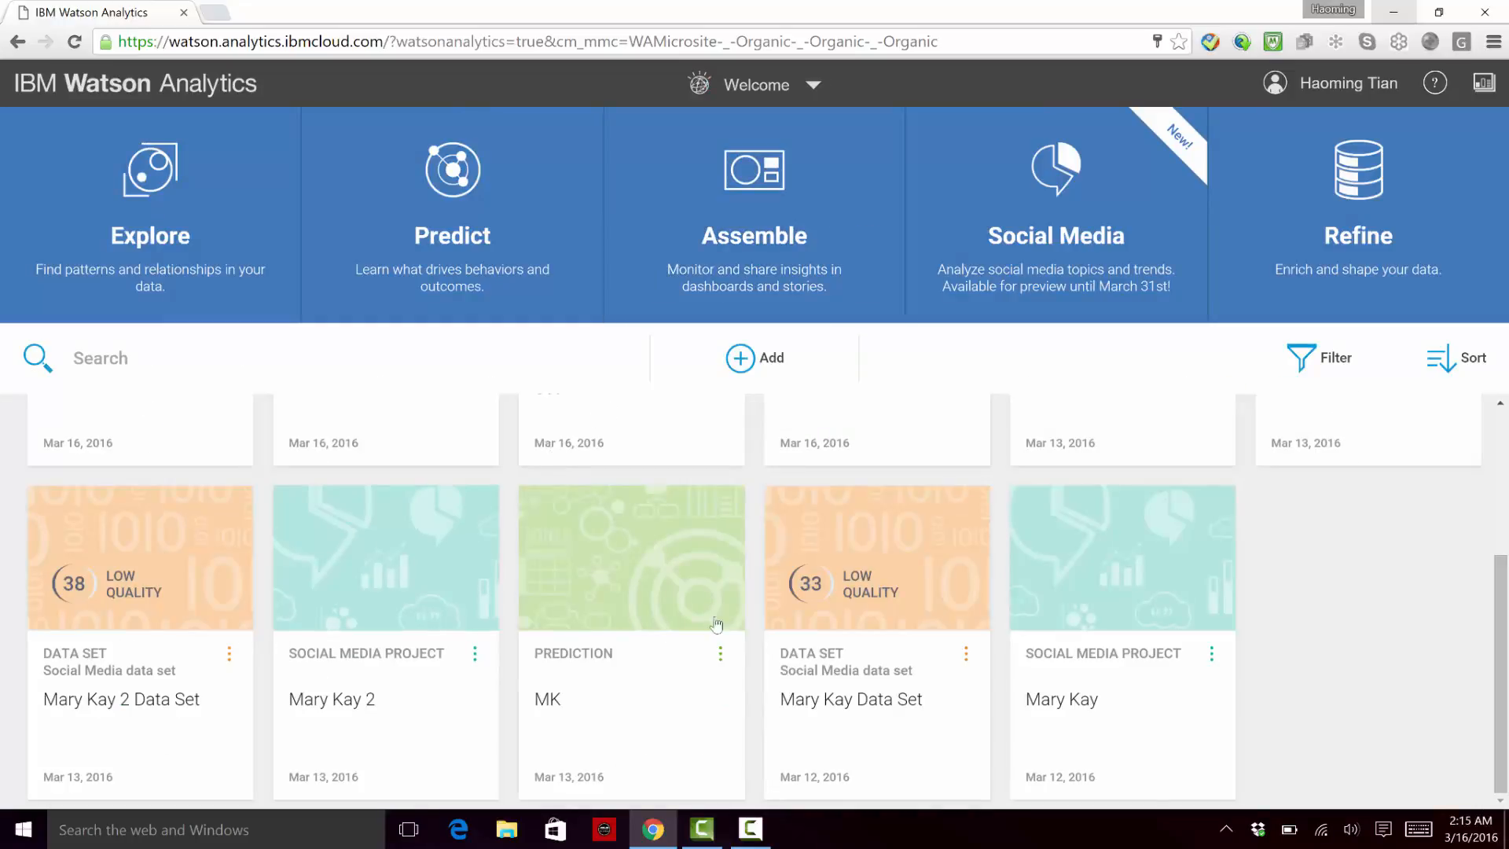
{"action": "scroll", "coordinate": [1162, 599], "scroll_direction": "up", "scroll_amount": 3}
{"action": "left_click", "coordinate": [1346, 523]}
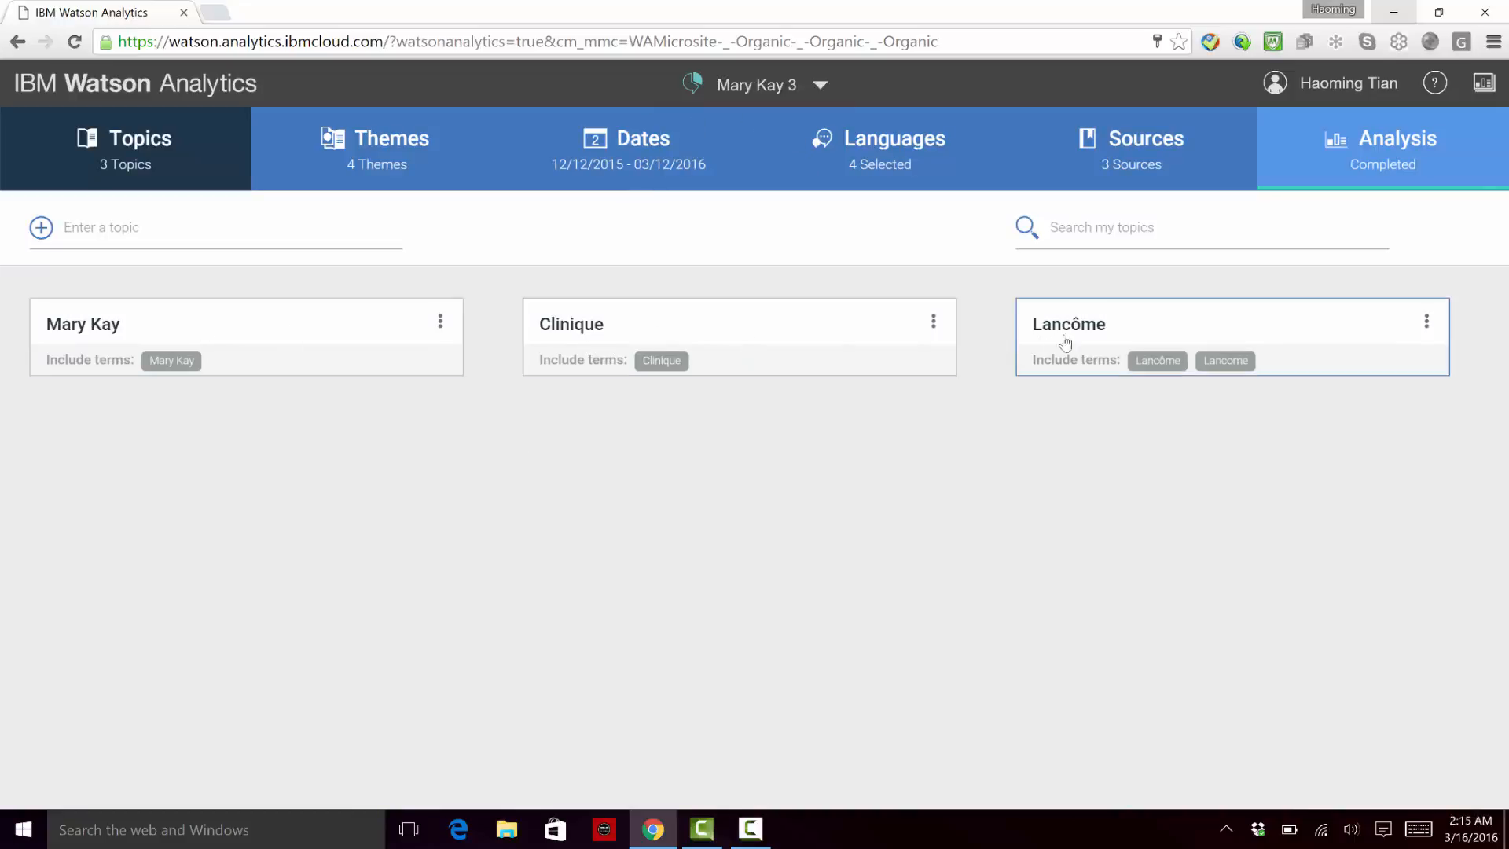
Step: Review the themes, languages and sources configured for the Mary Kay 3 project
{"action": "left_click", "coordinate": [392, 175]}
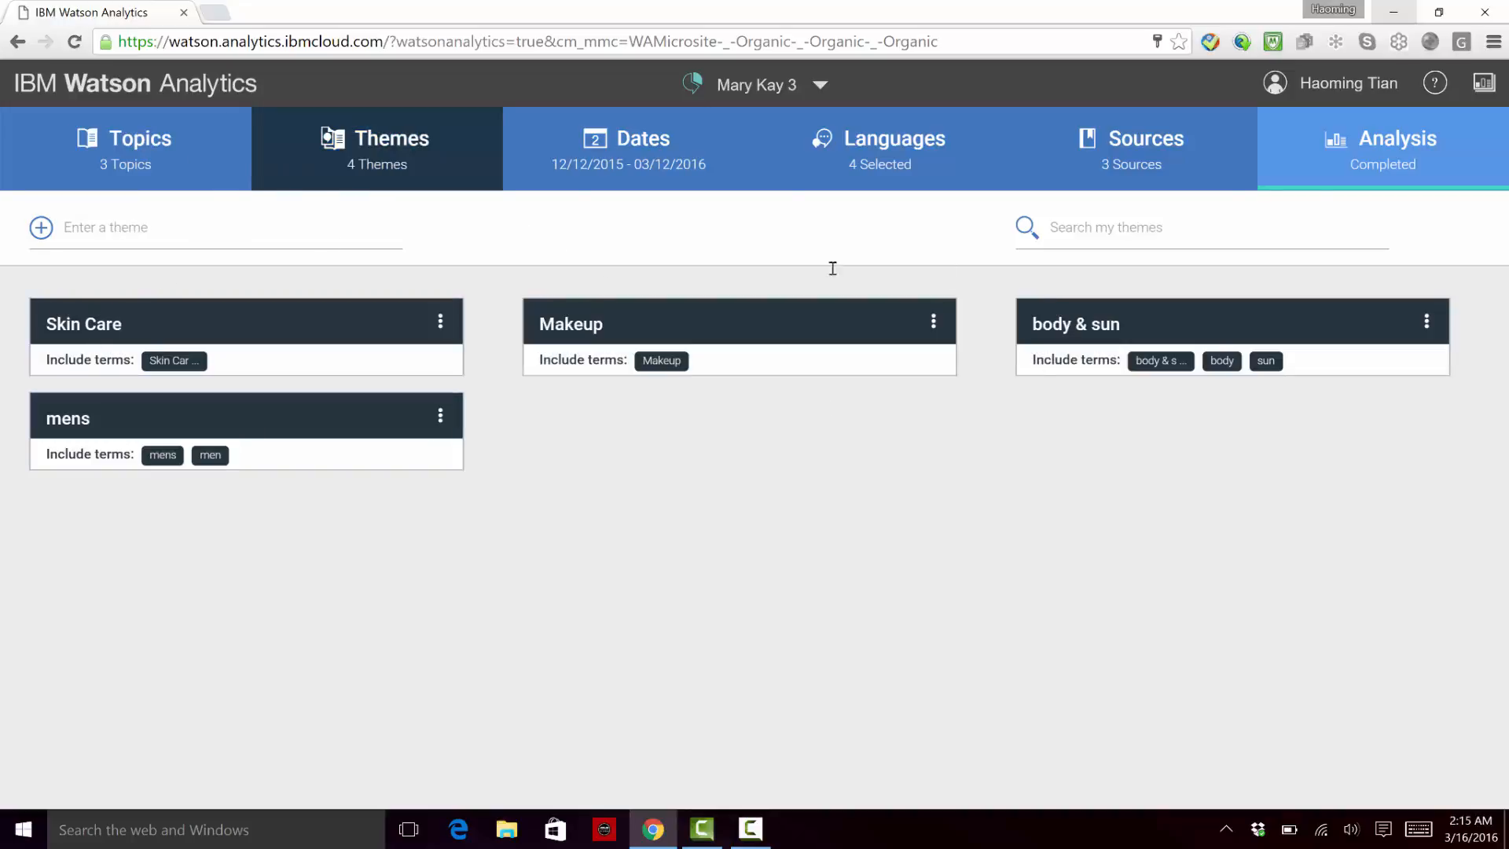
{"action": "left_click", "coordinate": [878, 164]}
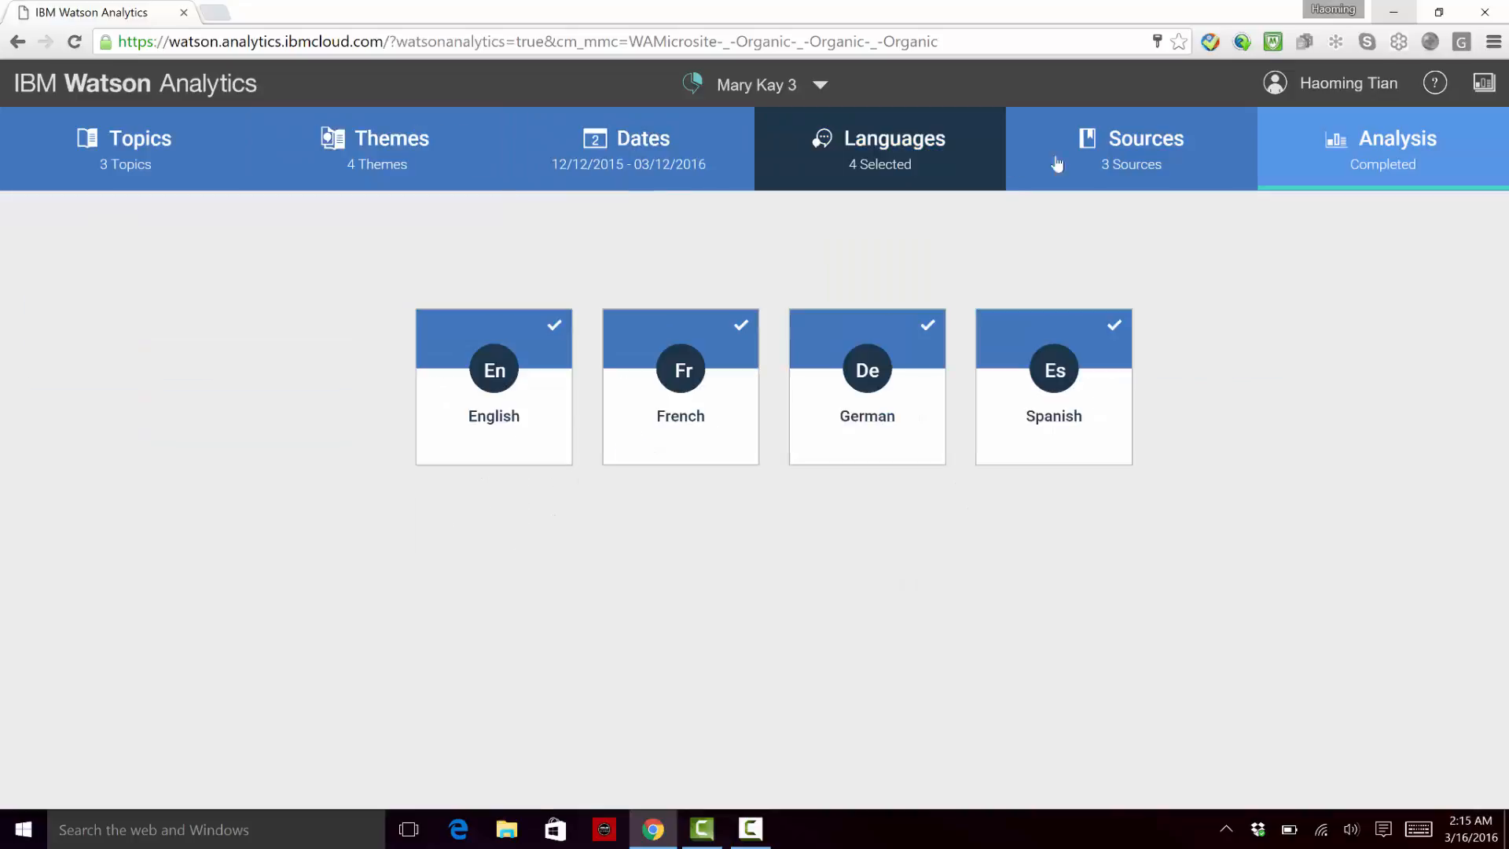
{"action": "left_click", "coordinate": [1179, 167]}
Step: Show the Mary Kay 3 topic analysis and pick out Clinique in the share of voice trend legend
{"action": "left_click", "coordinate": [1381, 158]}
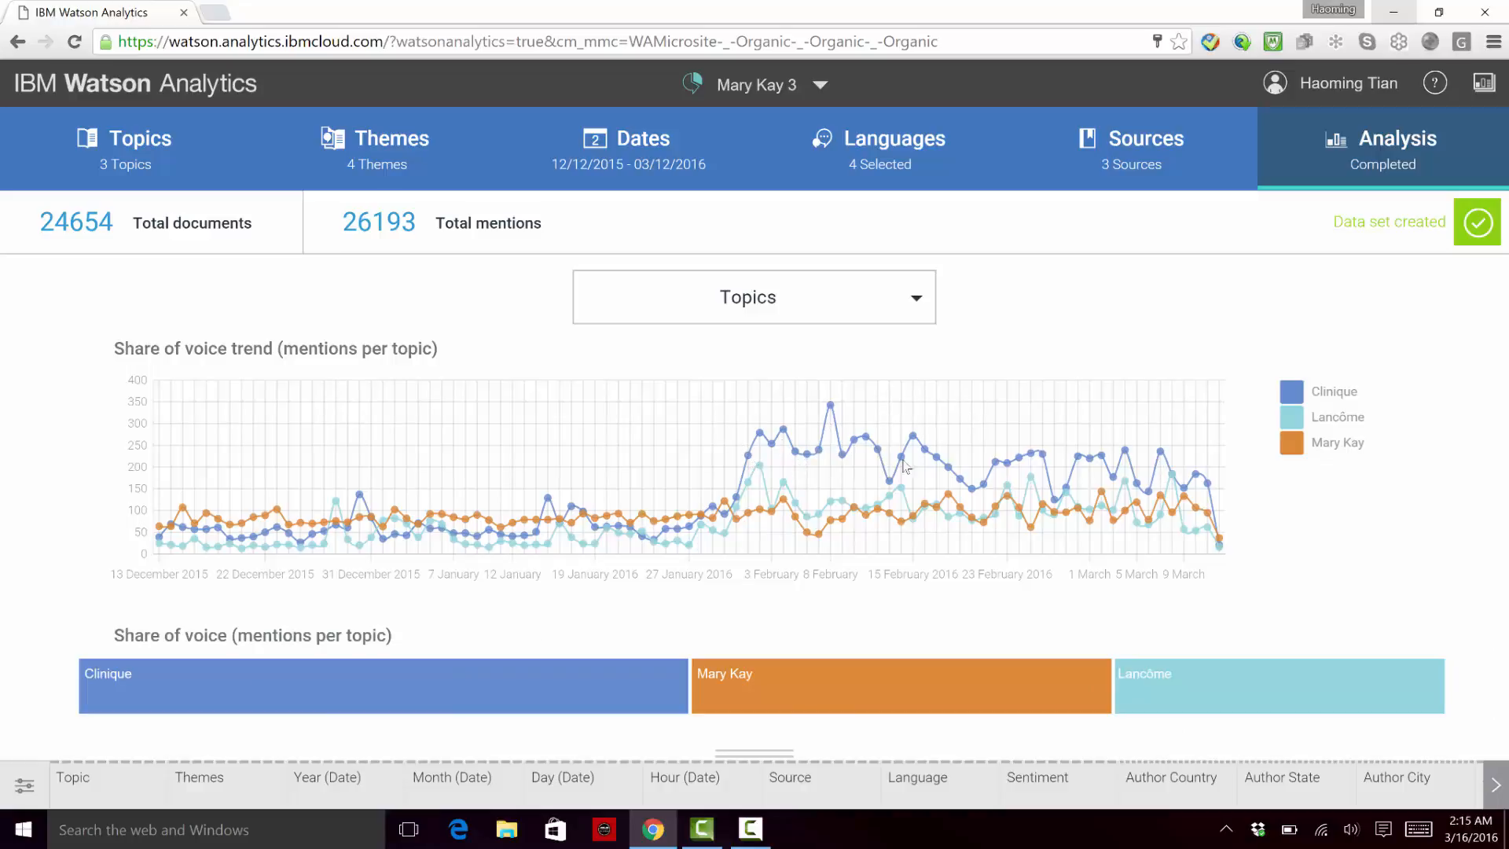
{"action": "left_click", "coordinate": [1297, 393]}
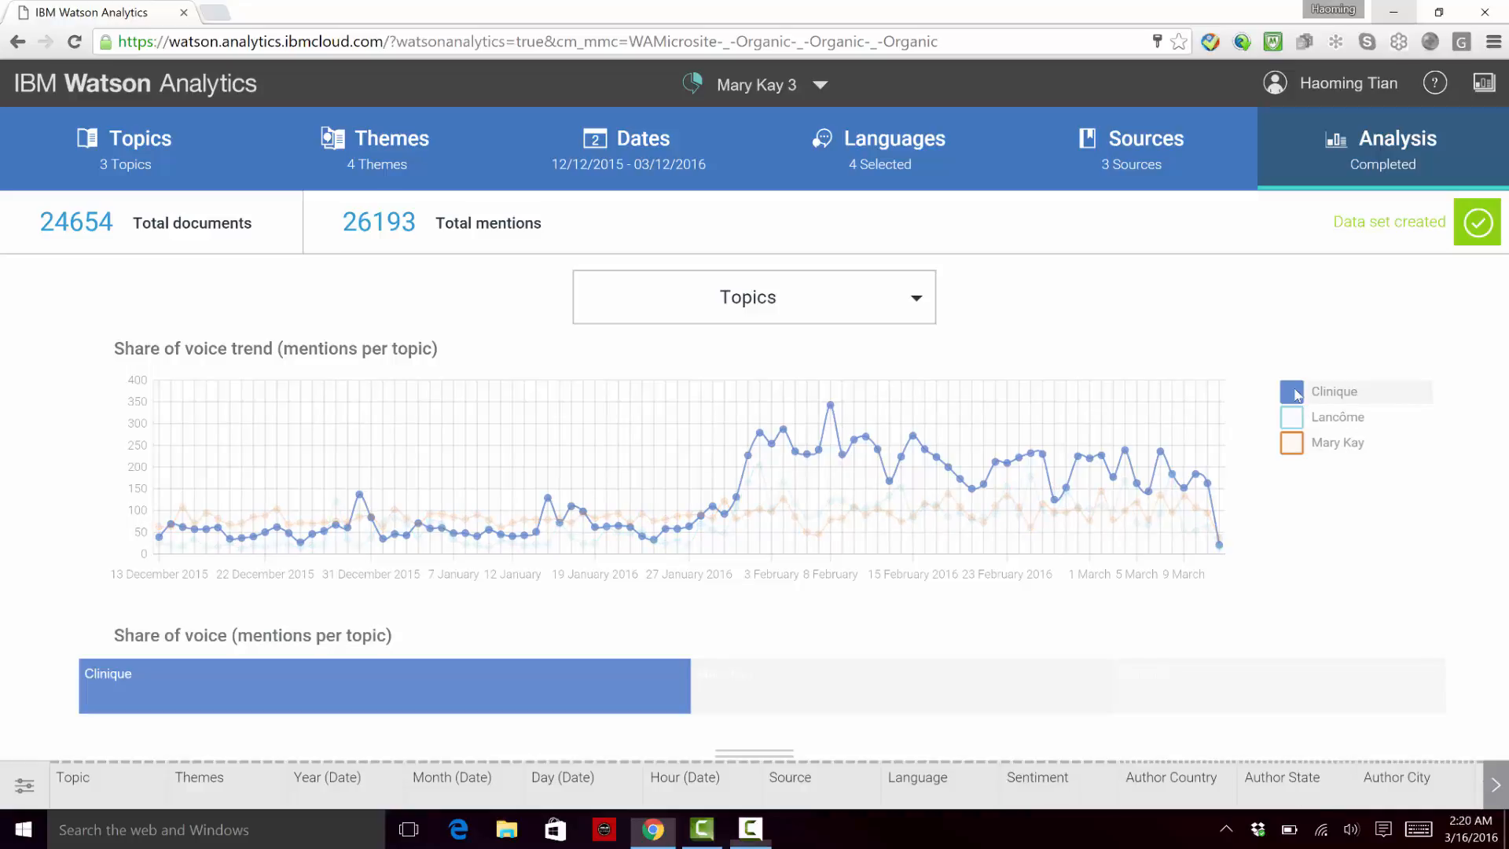
Step: Show the Themes analysis of Mary Kay 3, followed by the Sentiment analysis, and compare sentiment for Clinique, Lancôme and Mary Kay
{"action": "left_click", "coordinate": [852, 306]}
{"action": "left_click", "coordinate": [835, 382]}
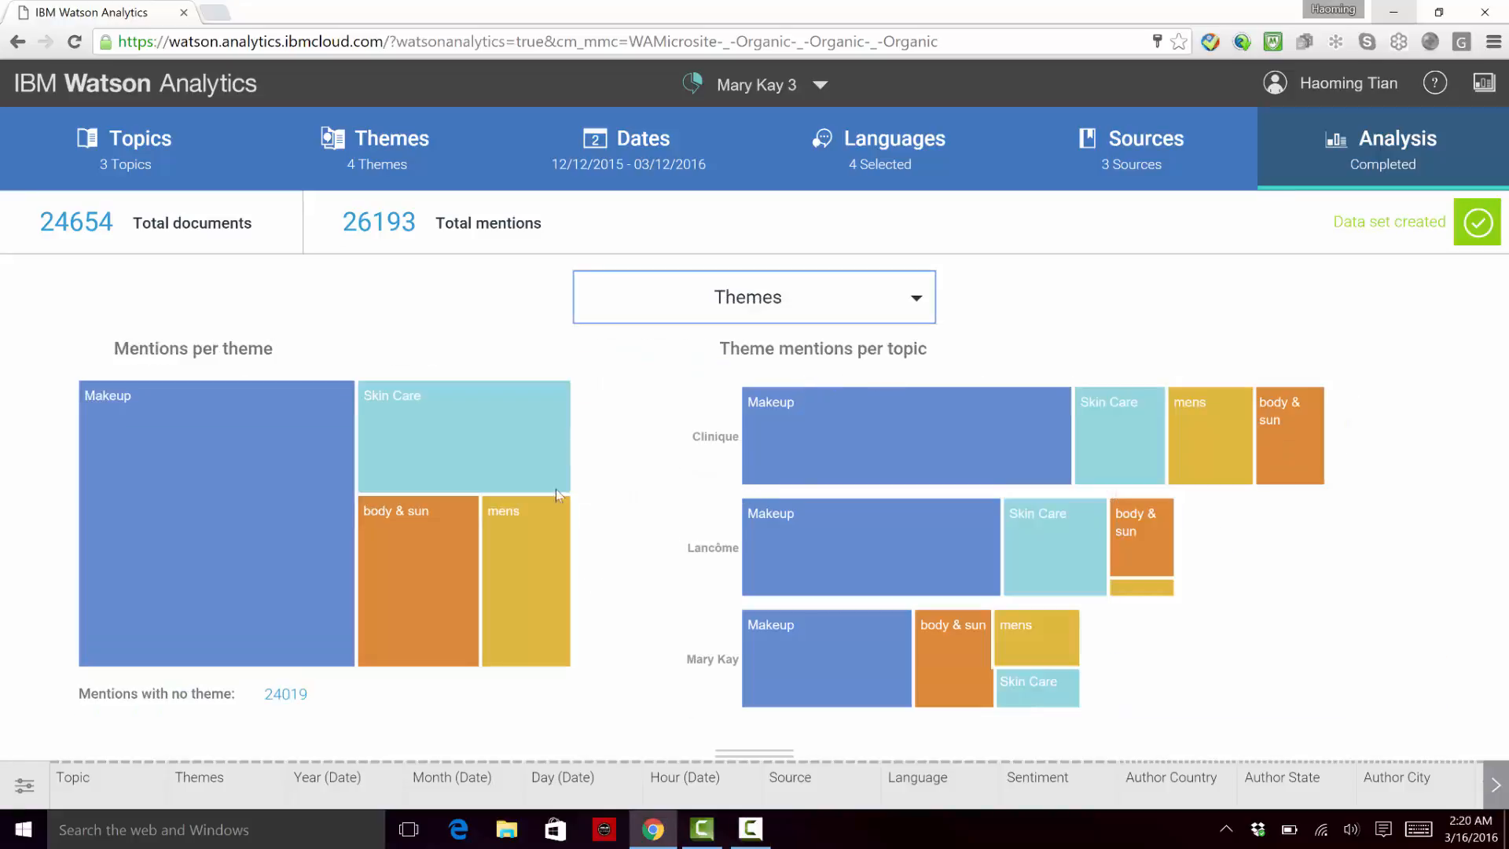
{"action": "left_click", "coordinate": [837, 314]}
{"action": "left_click", "coordinate": [729, 415]}
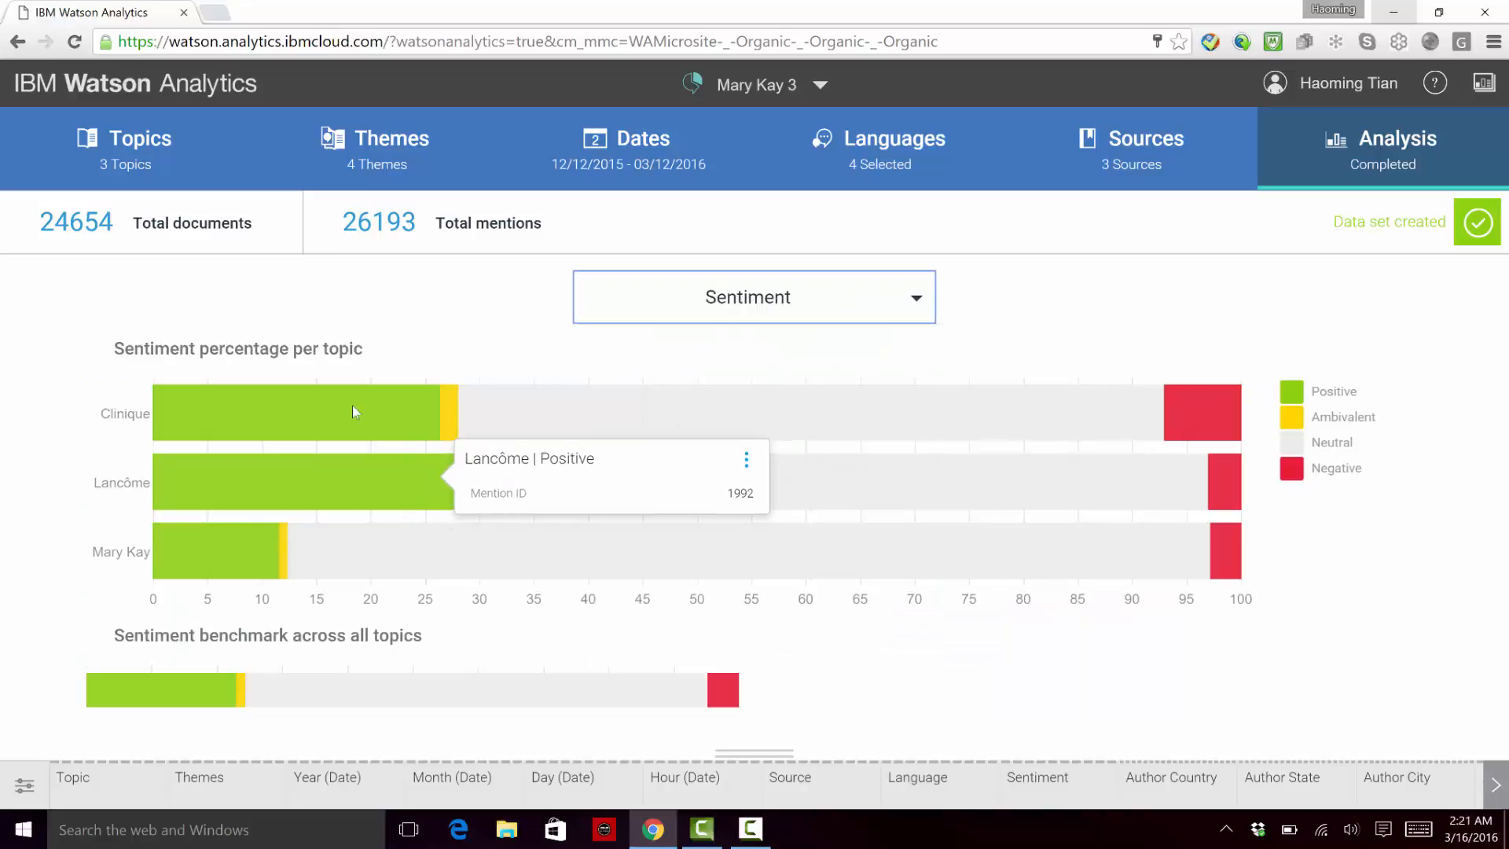
{"action": "mouse_move", "coordinate": [357, 438]}
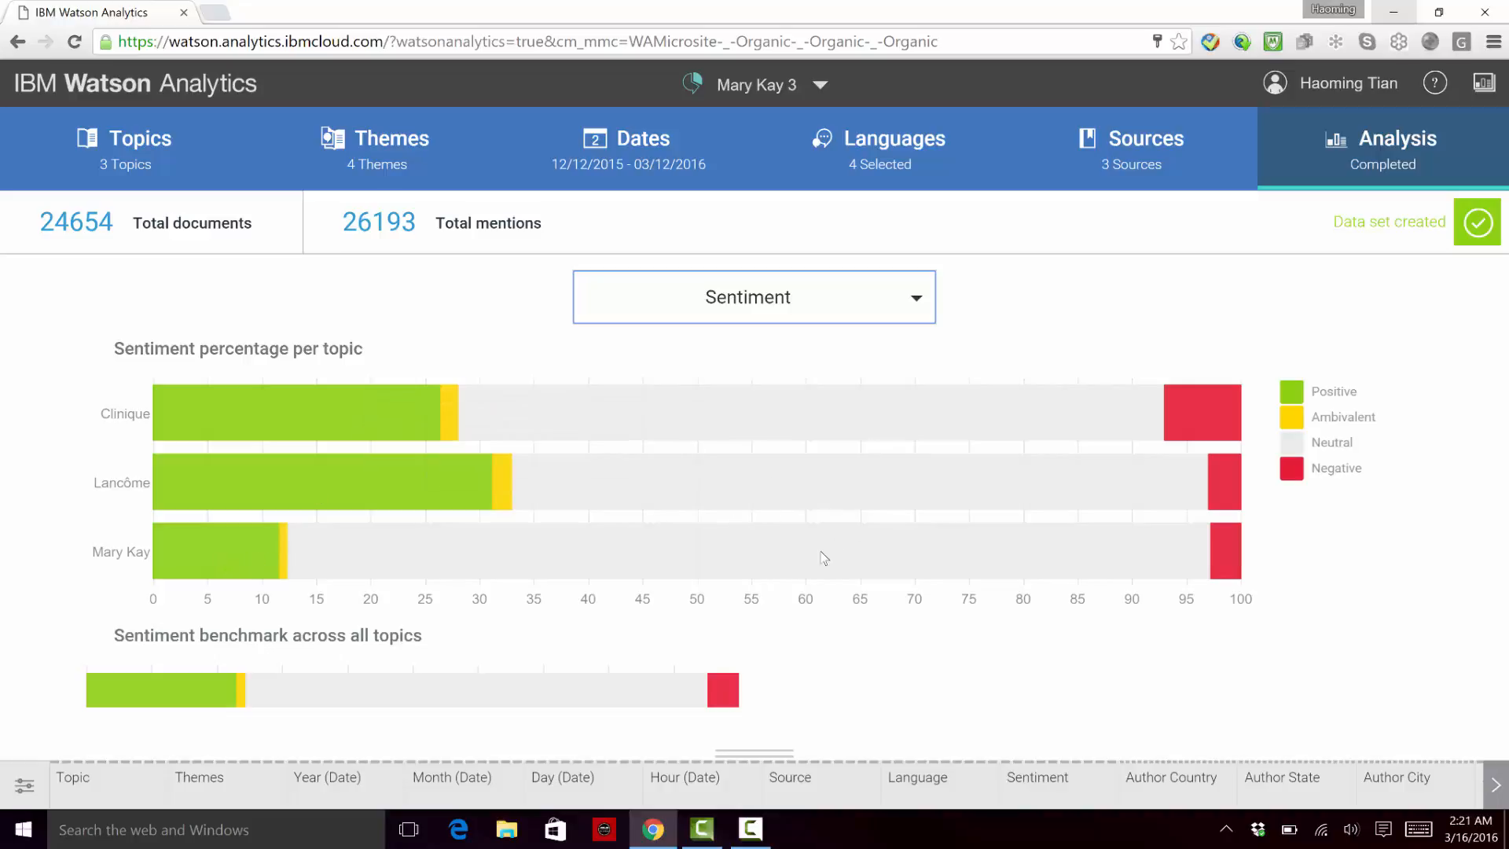
{"action": "mouse_move", "coordinate": [824, 558]}
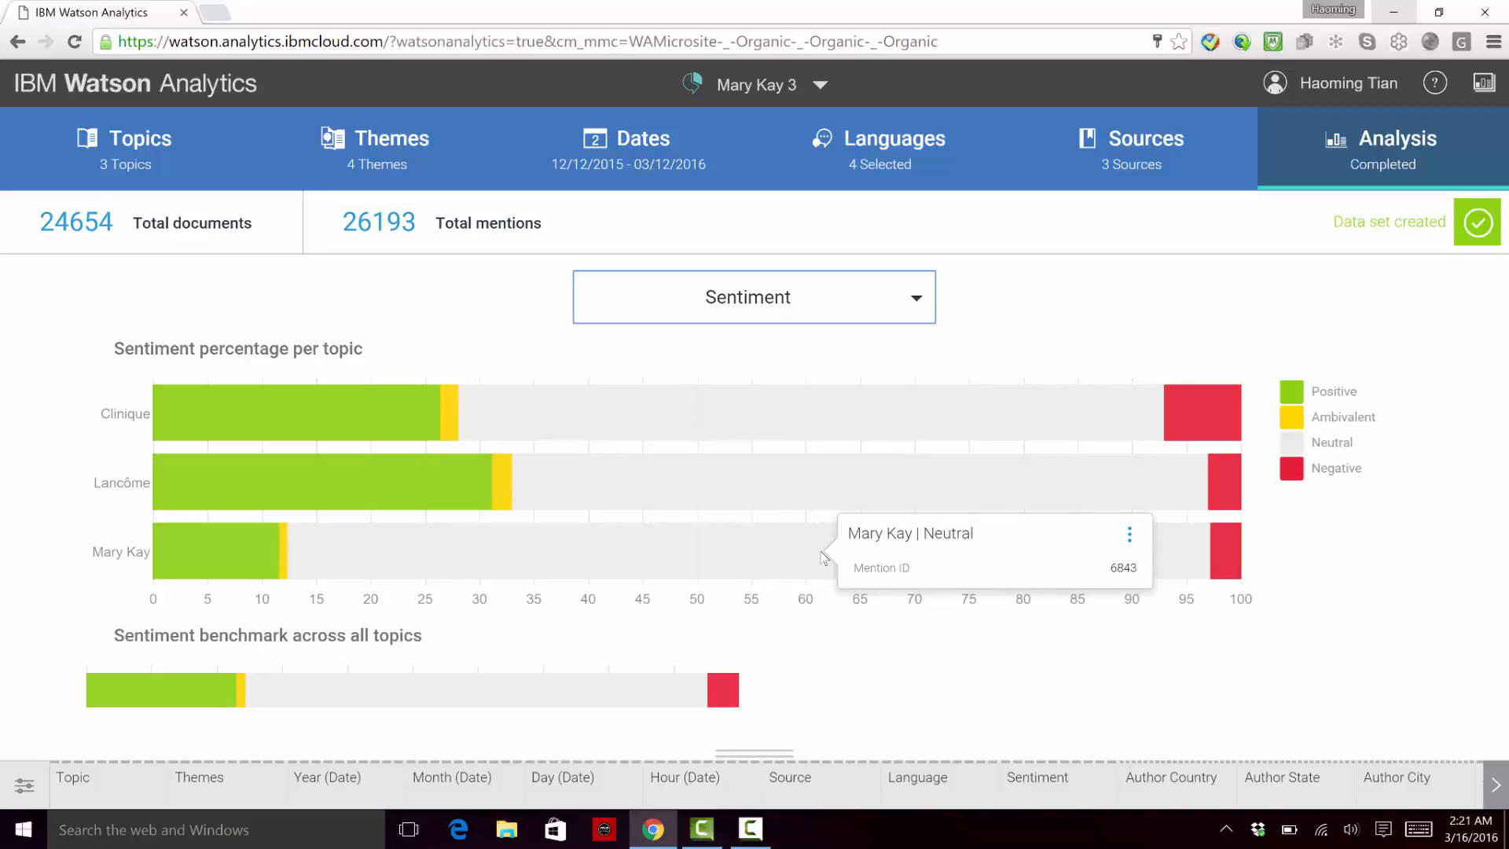
Step: Expand the data table beneath the Sentiment charts for a brief look and collapse it again
{"action": "left_click", "coordinate": [906, 318]}
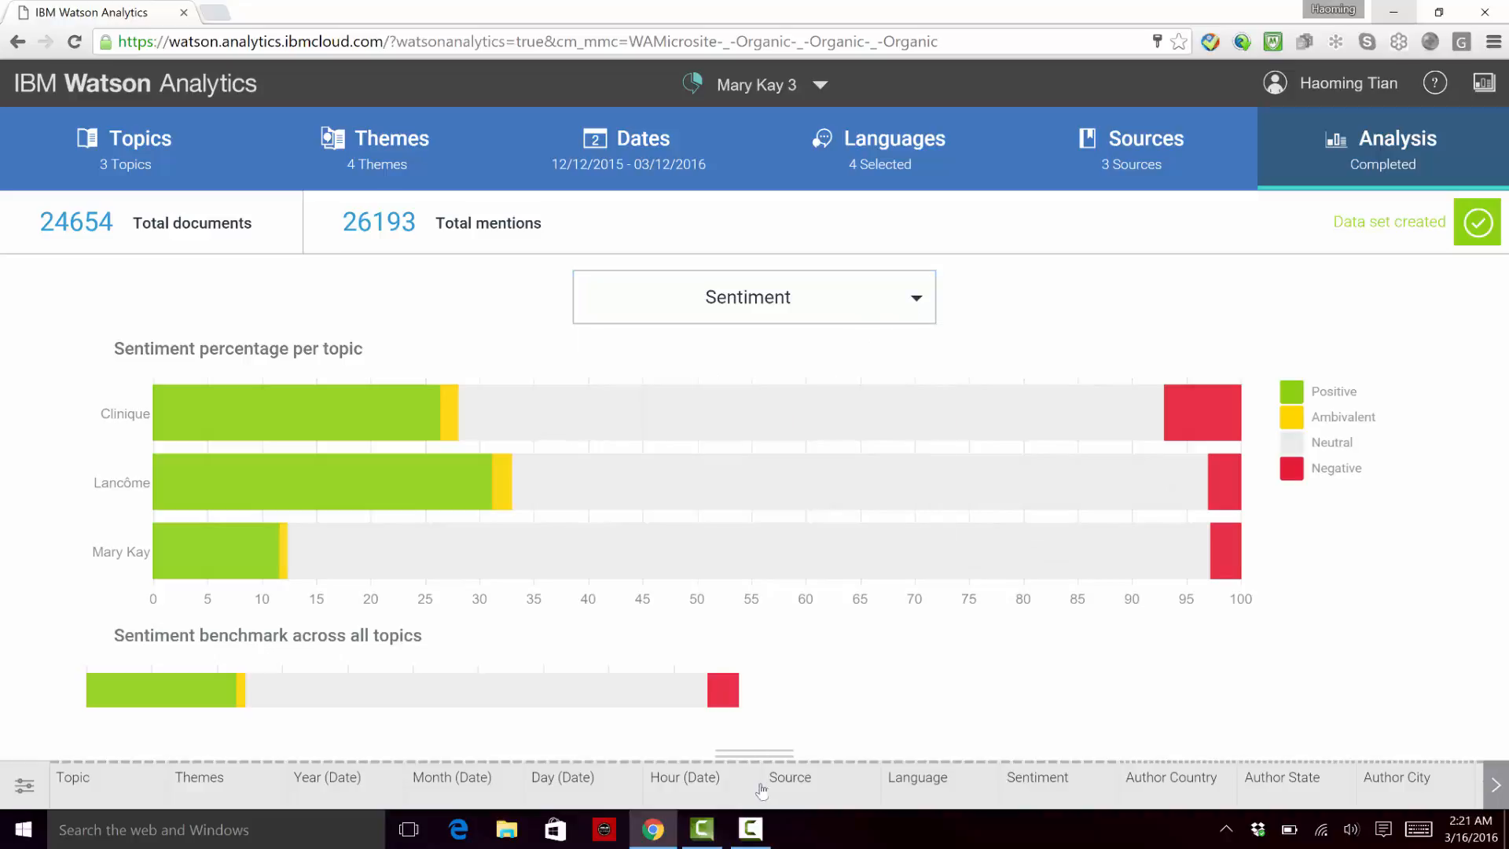
{"action": "left_click_drag", "start_coordinate": [768, 754], "coordinate": [767, 495]}
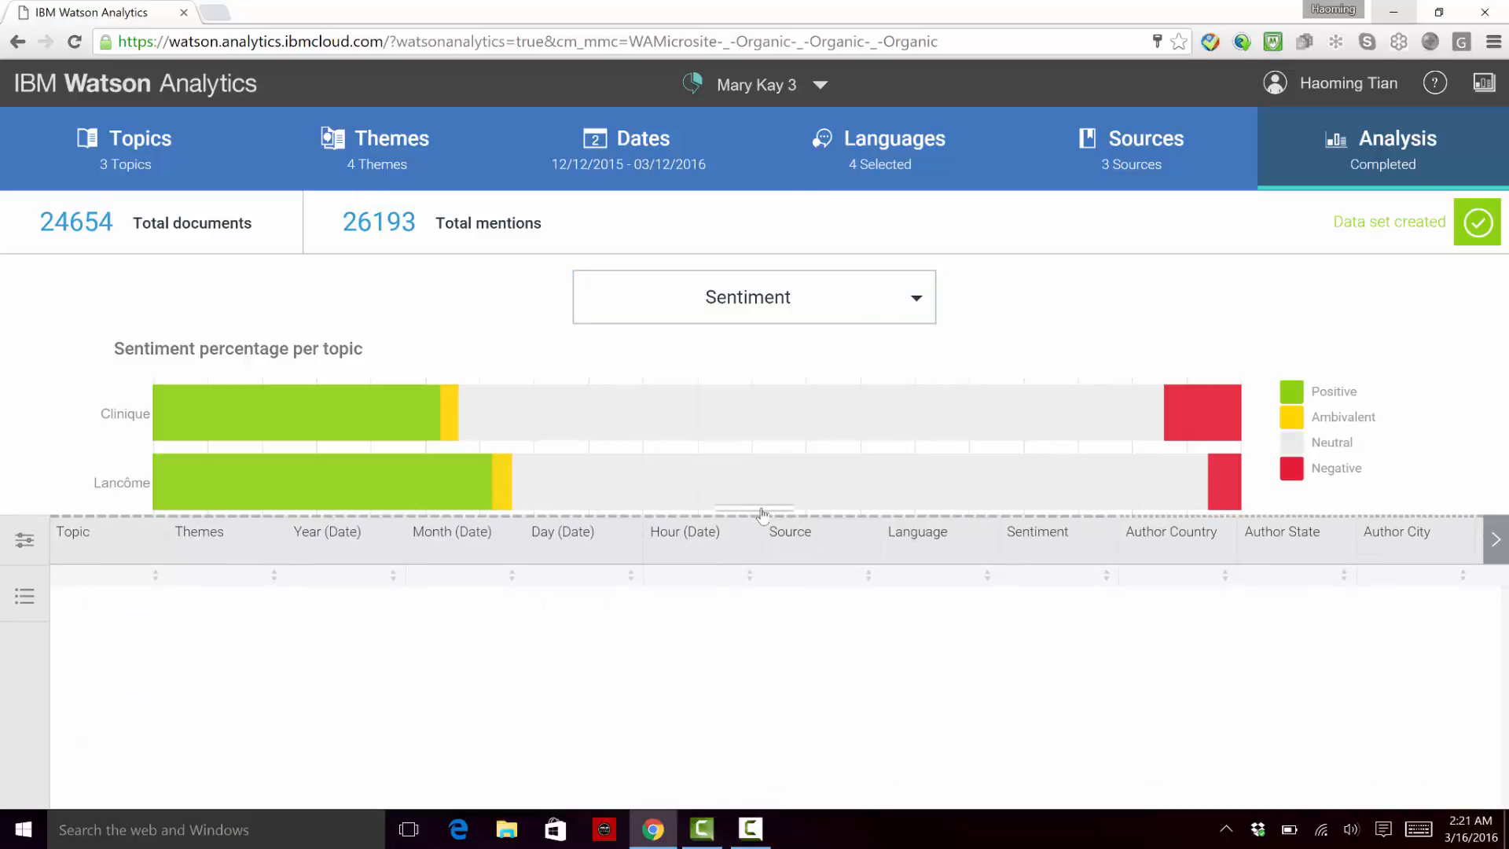
{"action": "left_click", "coordinate": [765, 512]}
Step: Return to the Welcome page and open the starting points for the Mary Kay Data Set
{"action": "left_click", "coordinate": [781, 102]}
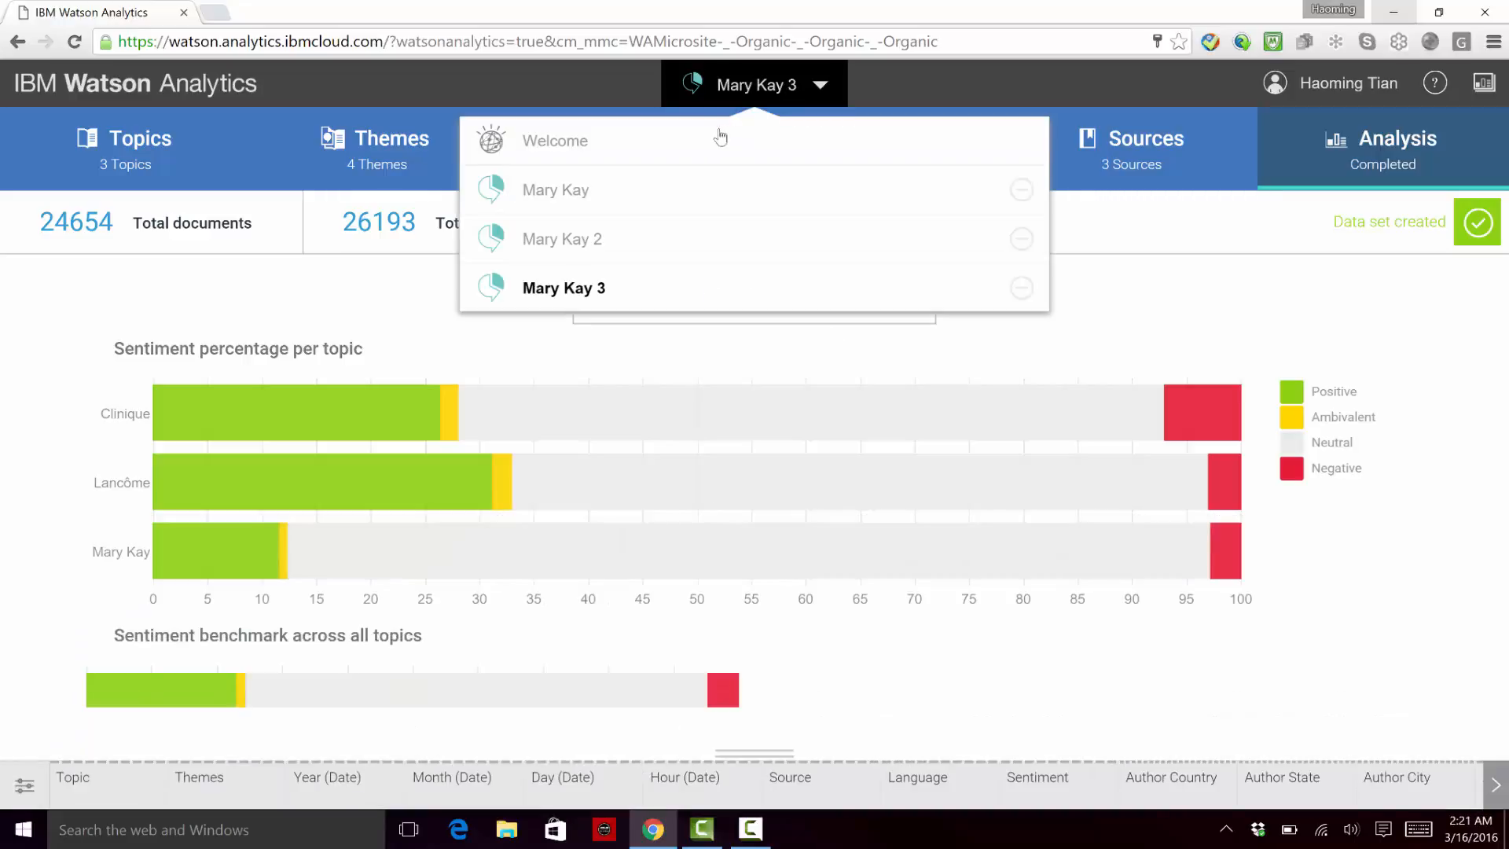
{"action": "left_click", "coordinate": [711, 139]}
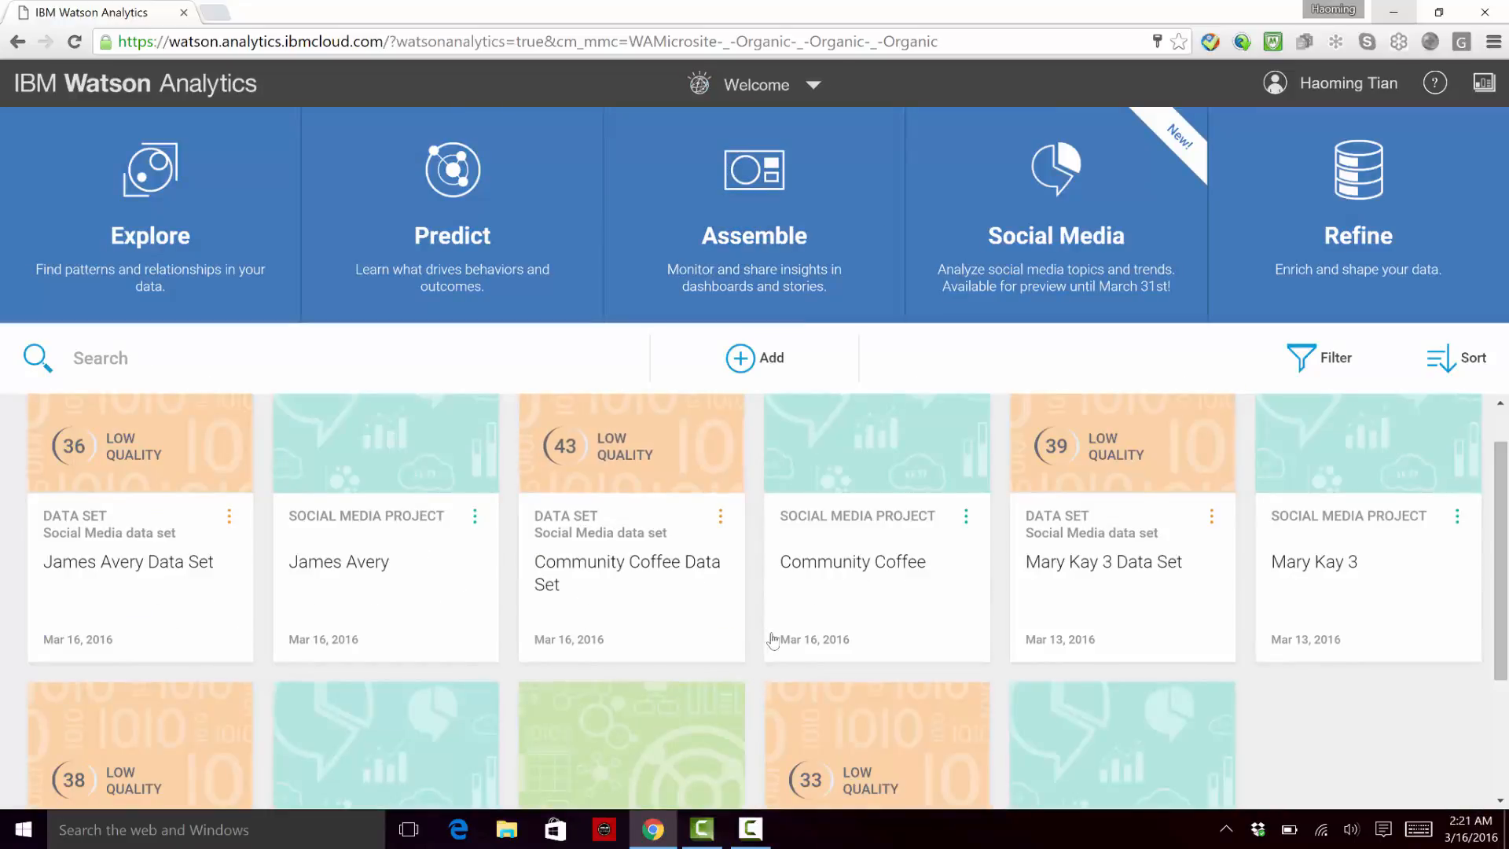
{"action": "scroll", "coordinate": [612, 465], "scroll_direction": "down", "scroll_amount": 2}
{"action": "left_click", "coordinate": [861, 665]}
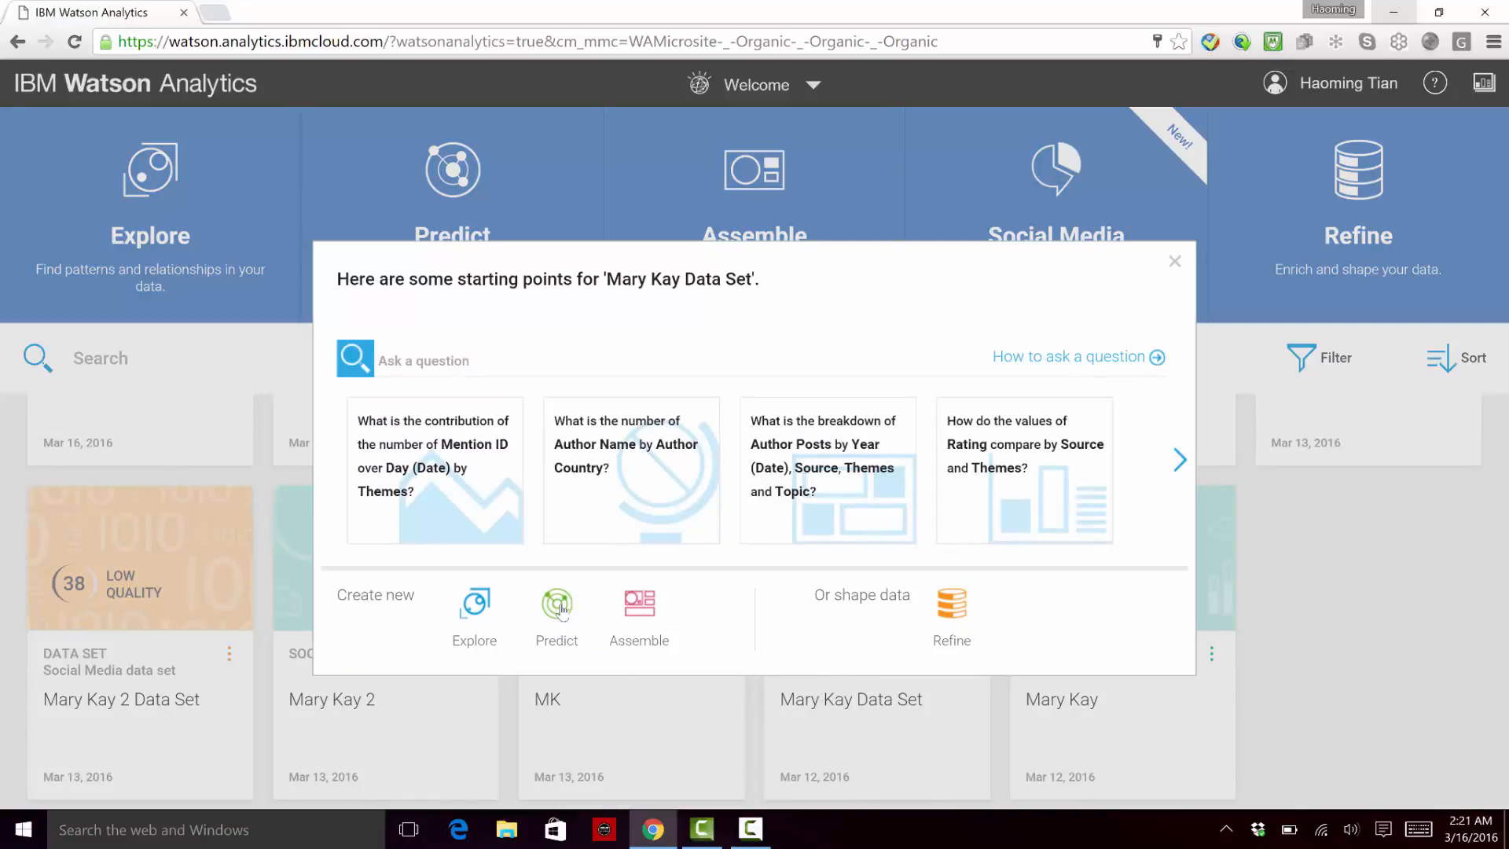
Step: Create a prediction workbook named "mk" from the data set, removing Type so that Sentiment is the only target
{"action": "left_click", "coordinate": [560, 611]}
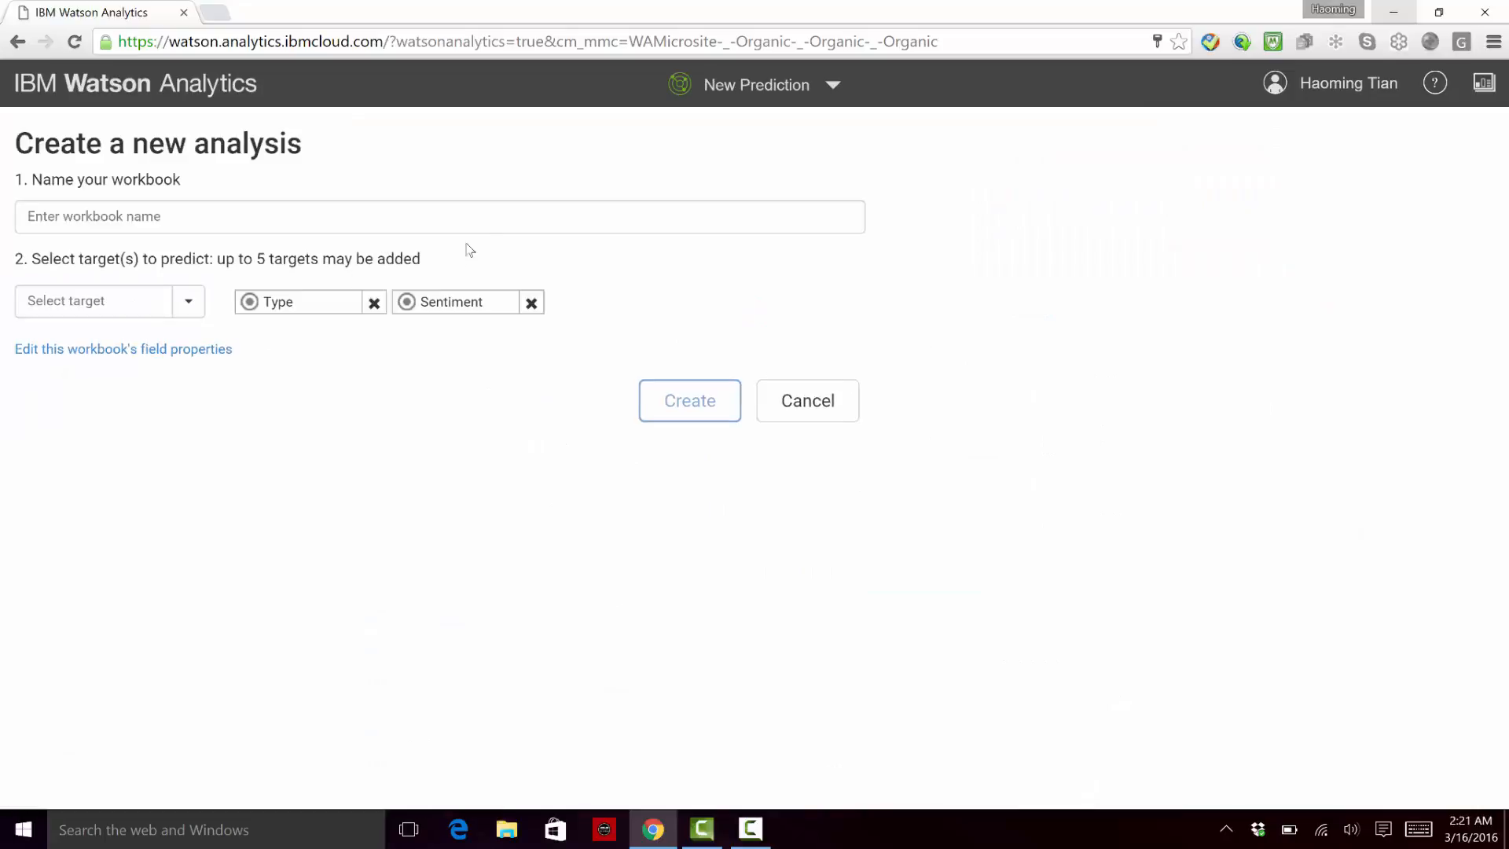
{"action": "left_click", "coordinate": [507, 213]}
{"action": "type", "text": "mk"}
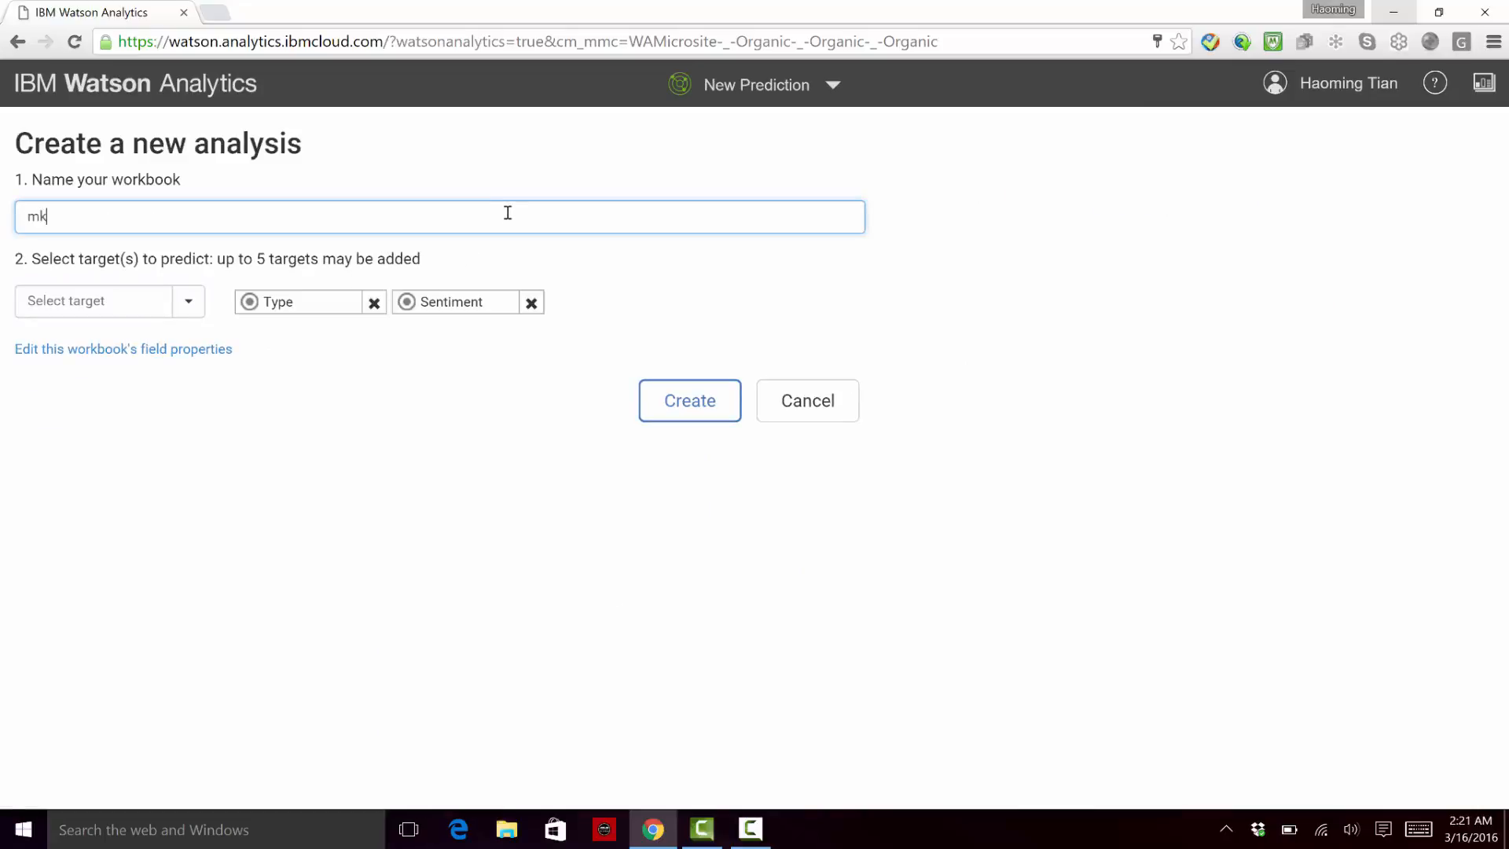
{"action": "left_click", "coordinate": [374, 304]}
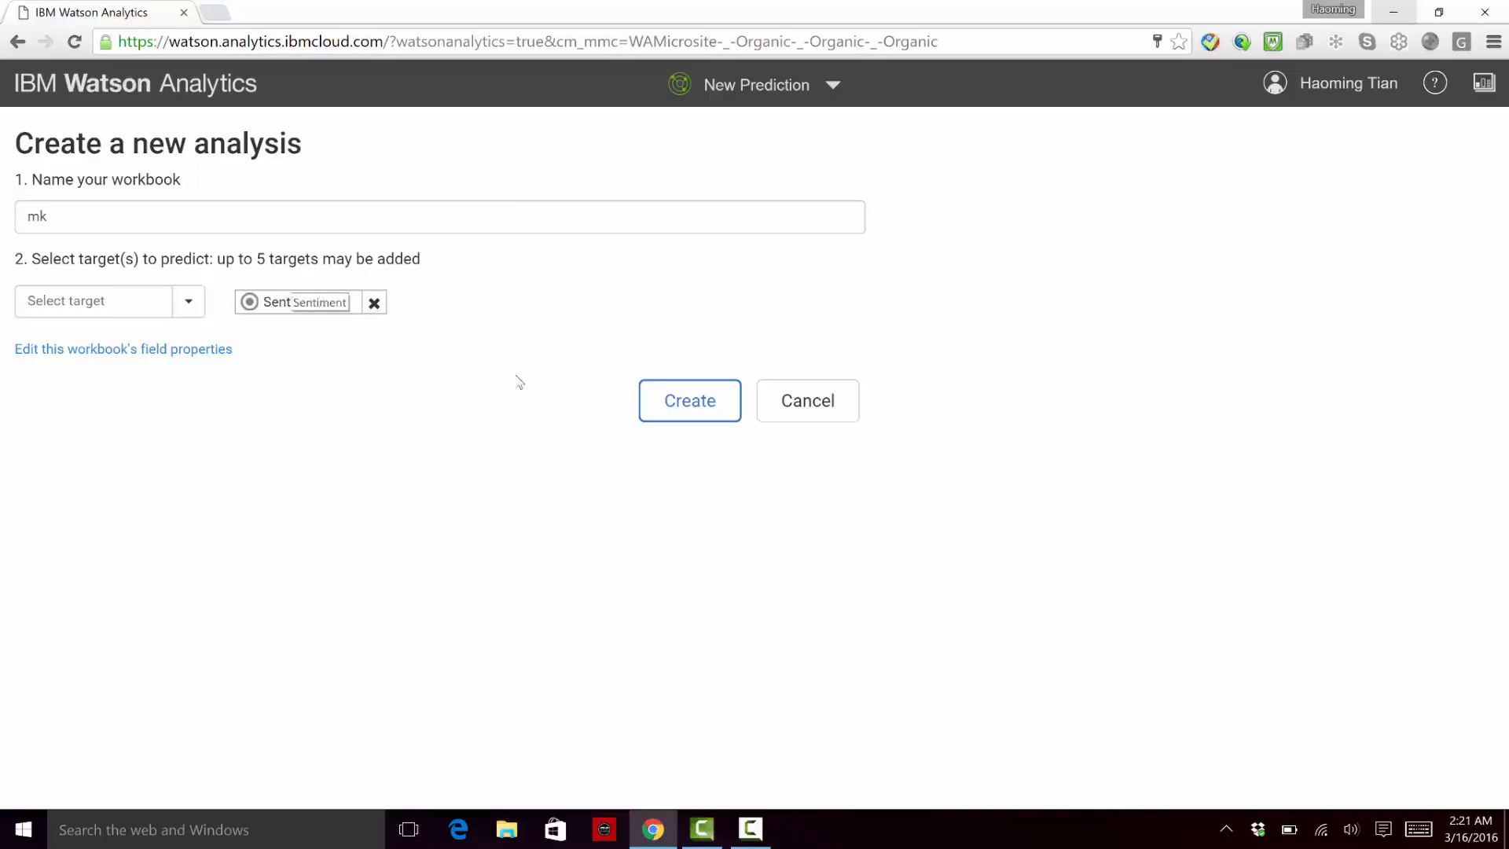
{"action": "left_click", "coordinate": [681, 405]}
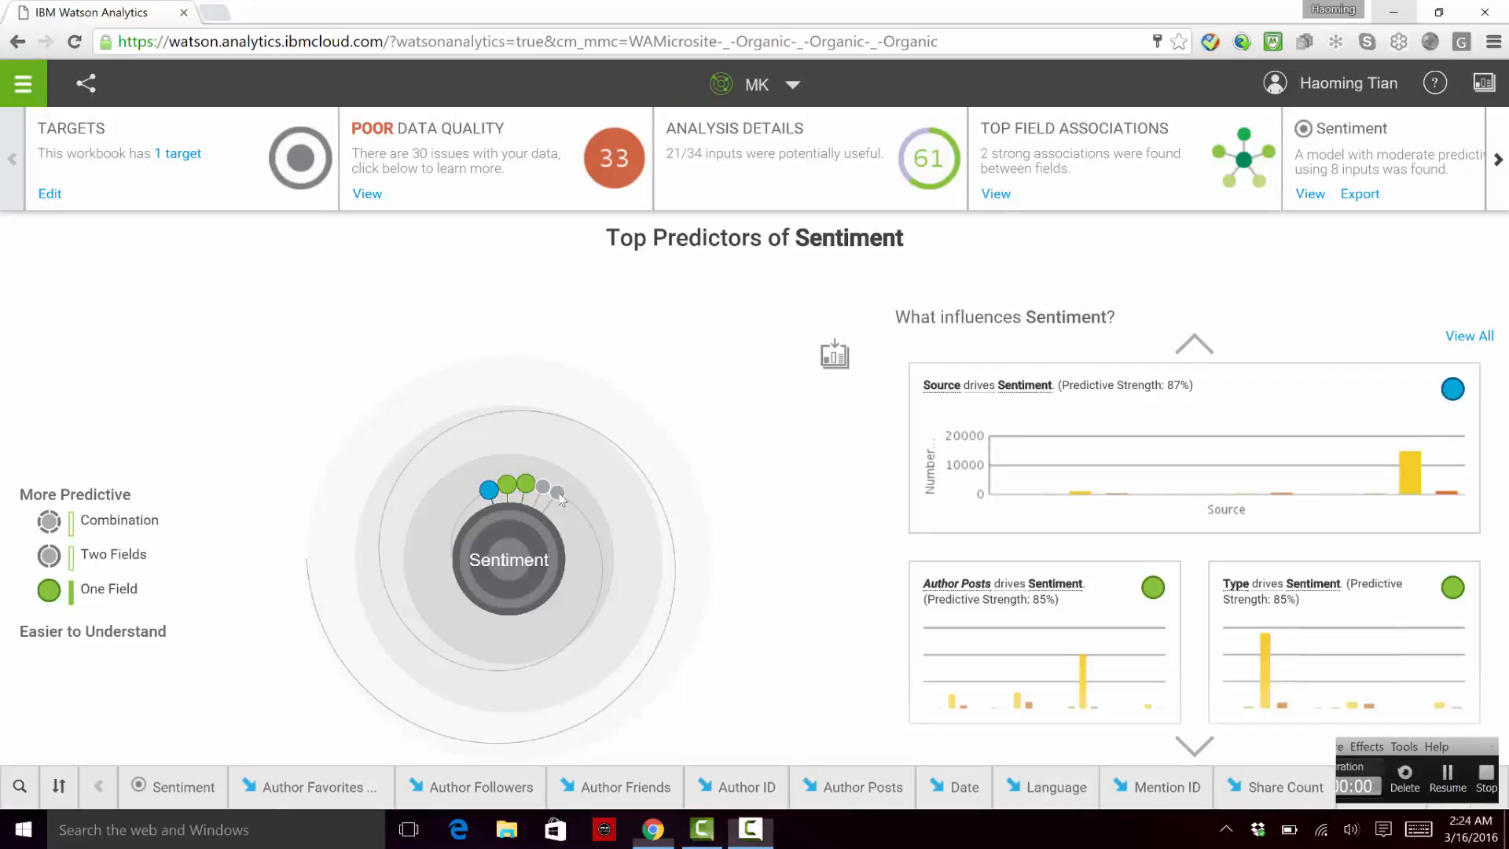
Step: Preview the predictive strength of the leading single-field predictors around Sentiment in the spiral chart
{"action": "left_click", "coordinate": [488, 493]}
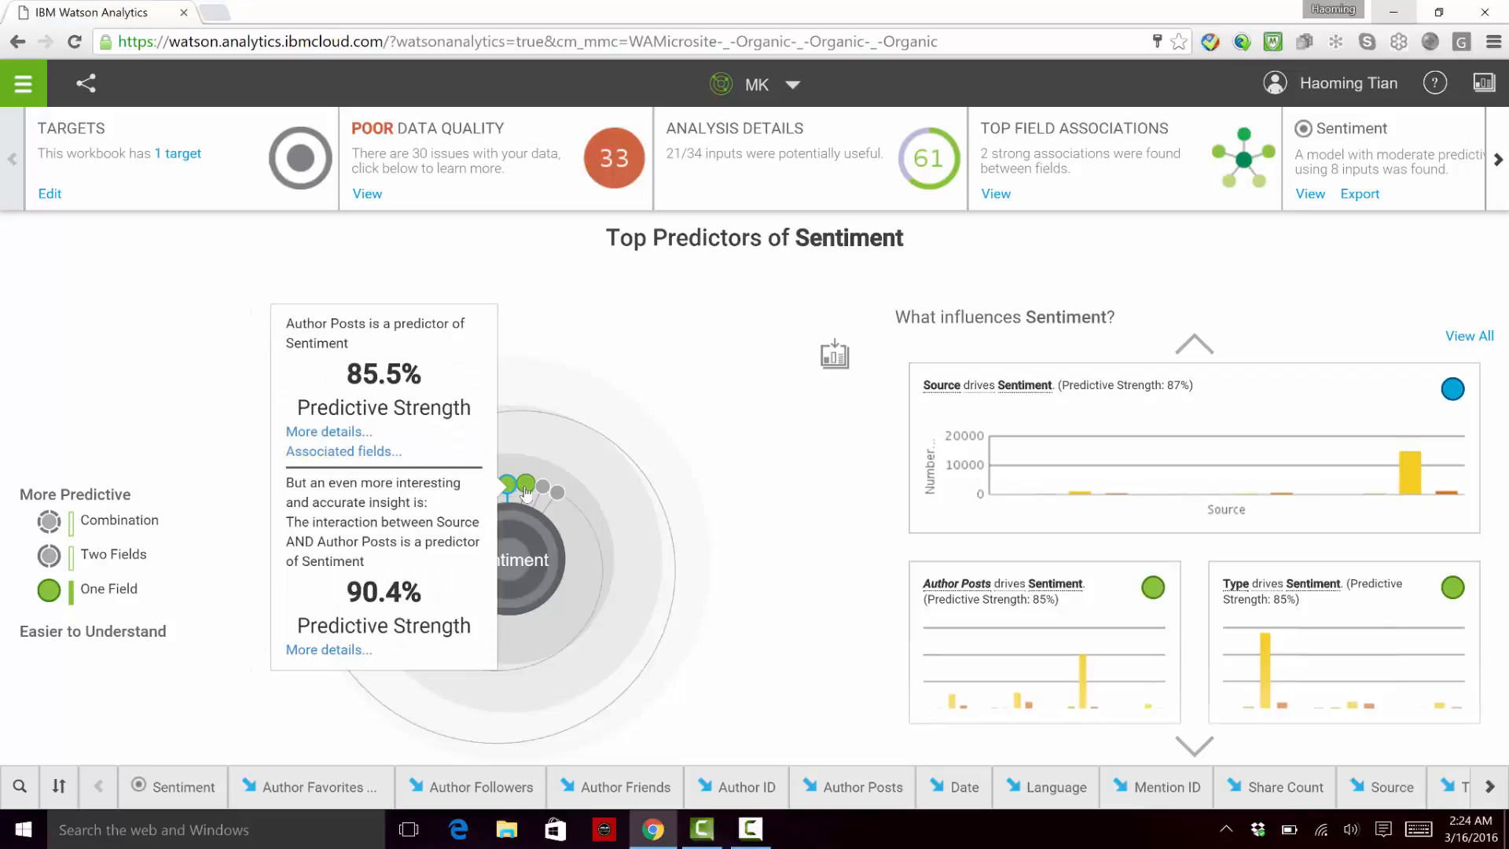
{"action": "left_click", "coordinate": [525, 491]}
{"action": "left_click", "coordinate": [845, 486]}
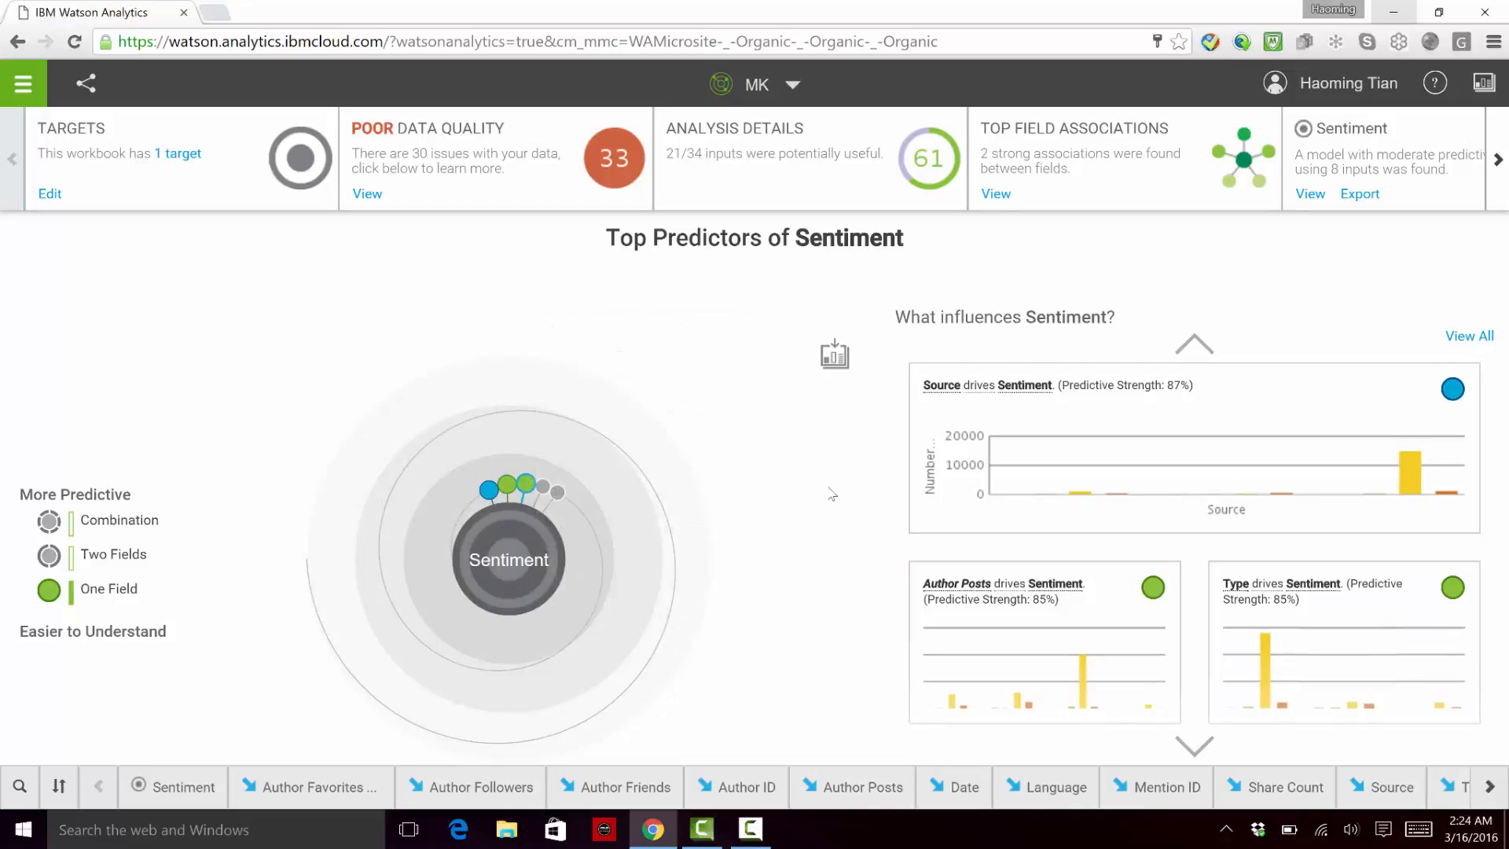
Step: Examine the main insight and details of how Source drives Sentiment, and return to the top predictors
{"action": "left_click", "coordinate": [1185, 462]}
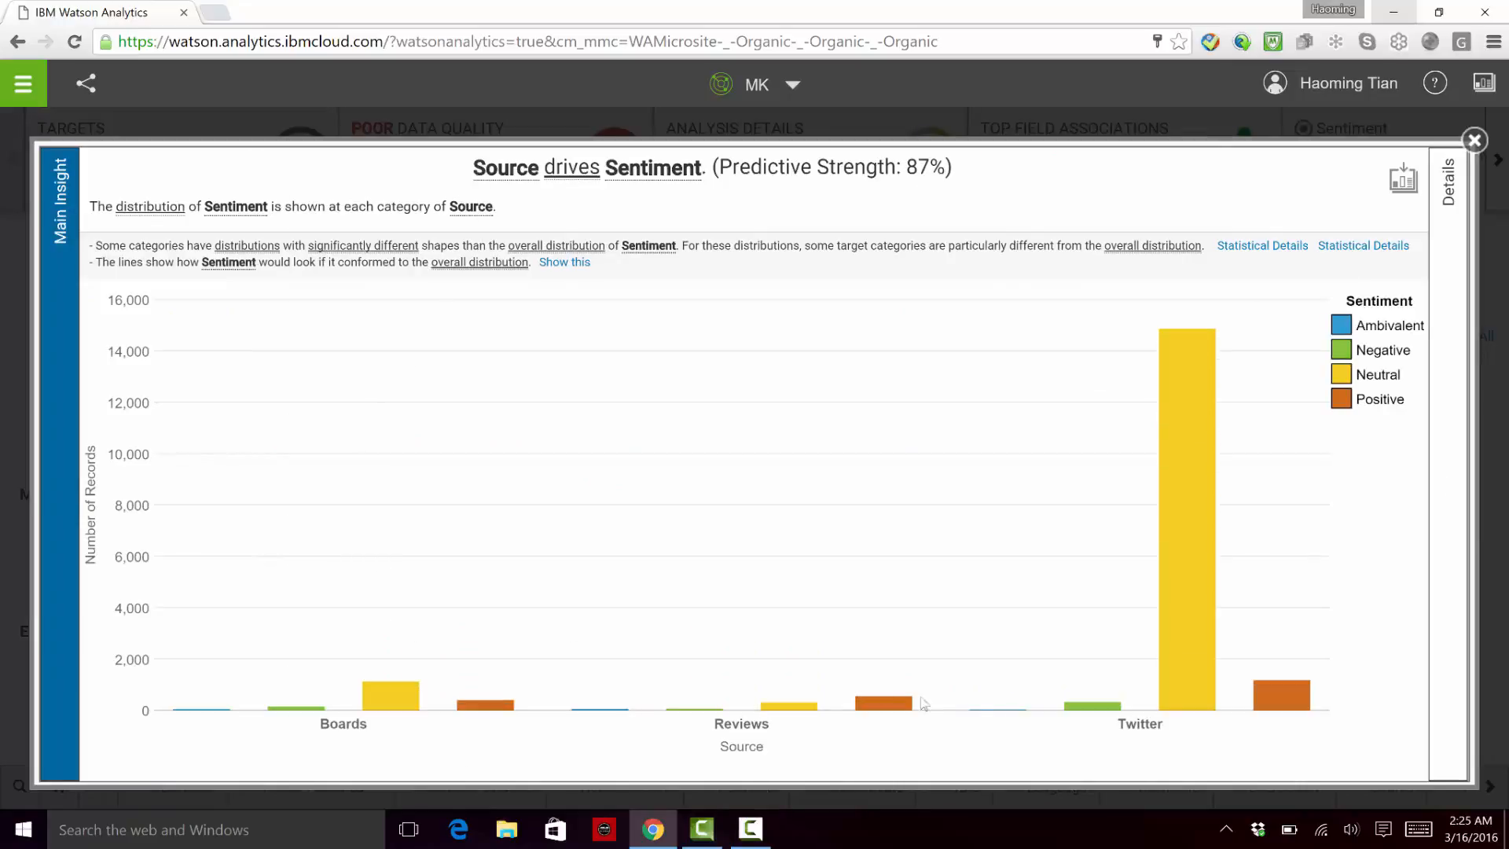
{"action": "left_click", "coordinate": [1443, 466]}
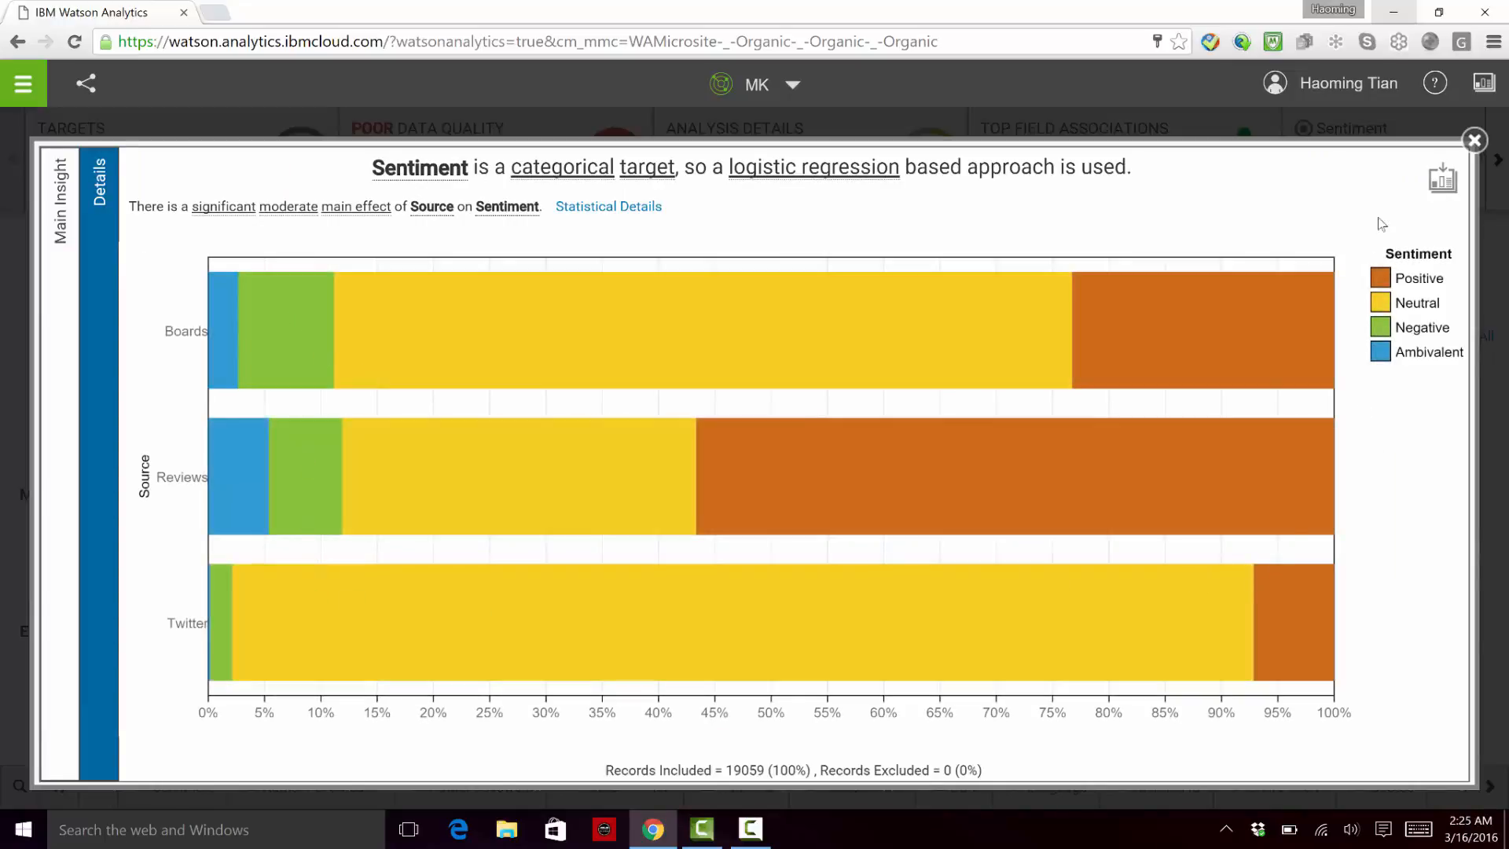
{"action": "left_click", "coordinate": [1474, 141]}
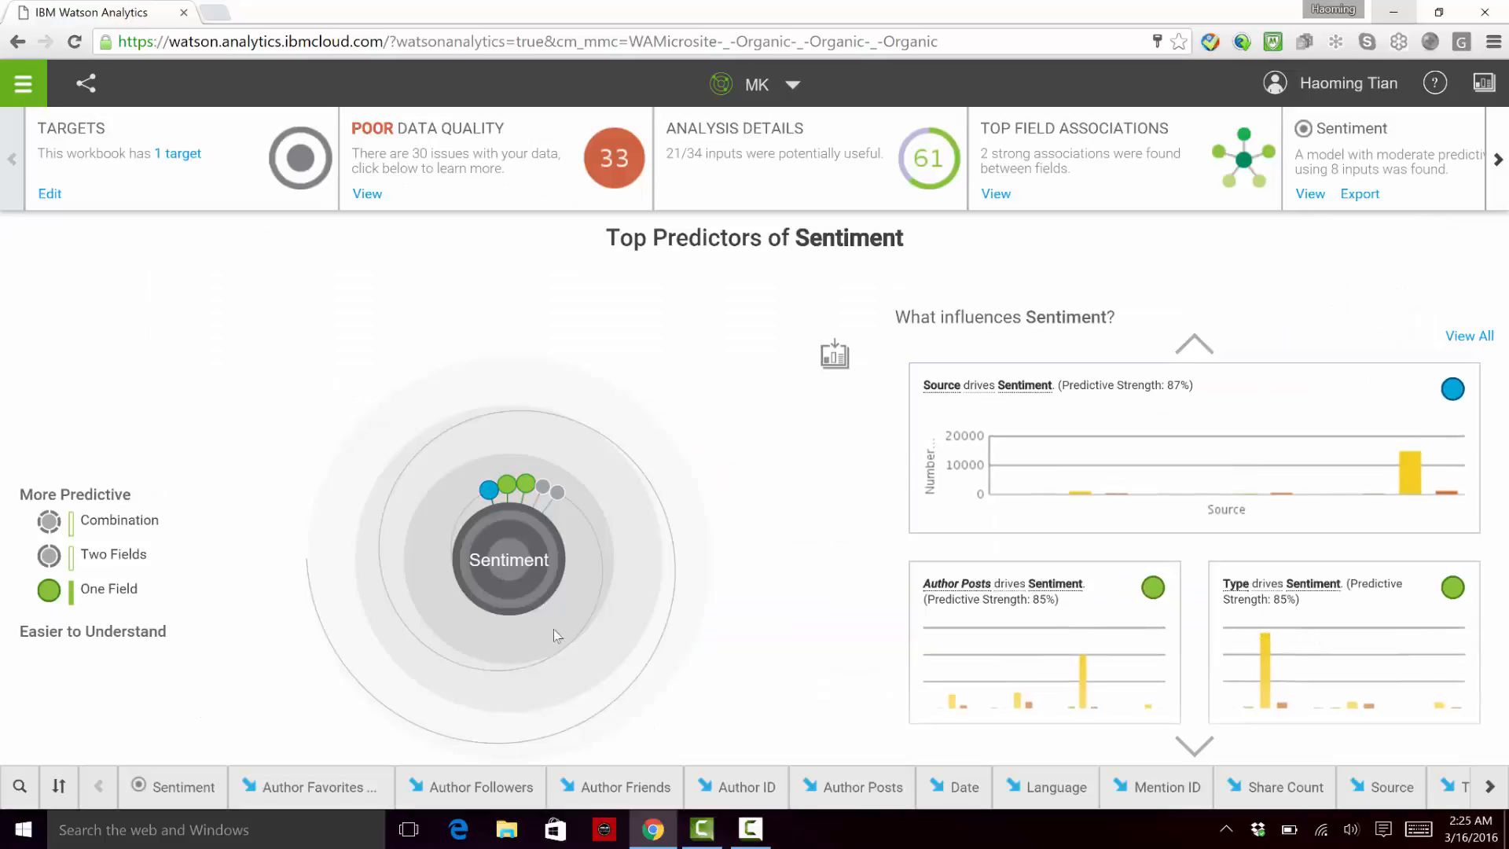
Step: Include two-field predictors of Sentiment and examine the main insight and details of the Source and Author Posts interaction
{"action": "left_click", "coordinate": [50, 556]}
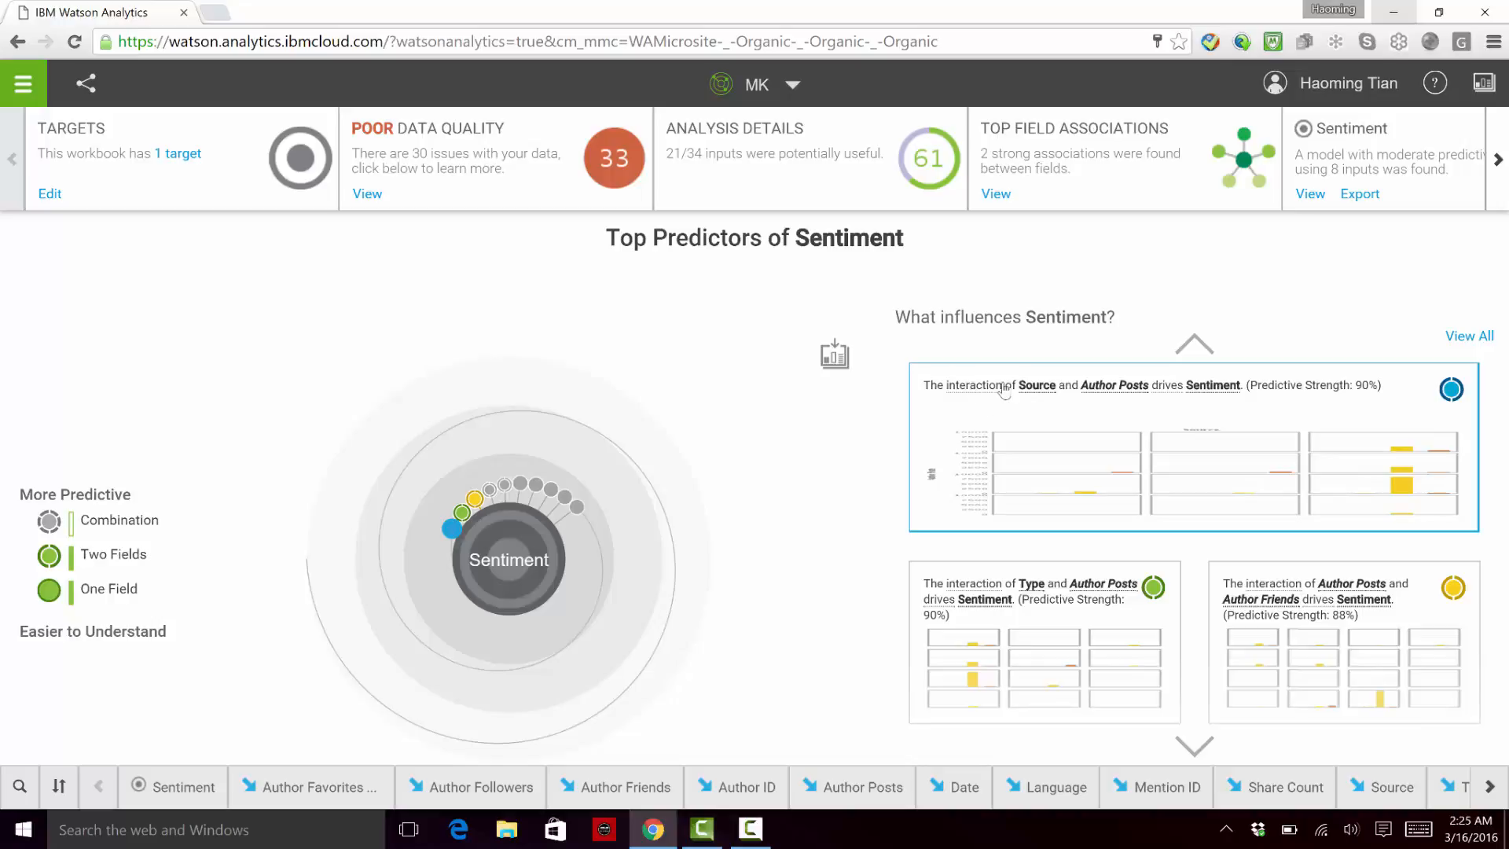
{"action": "mouse_move", "coordinate": [451, 530]}
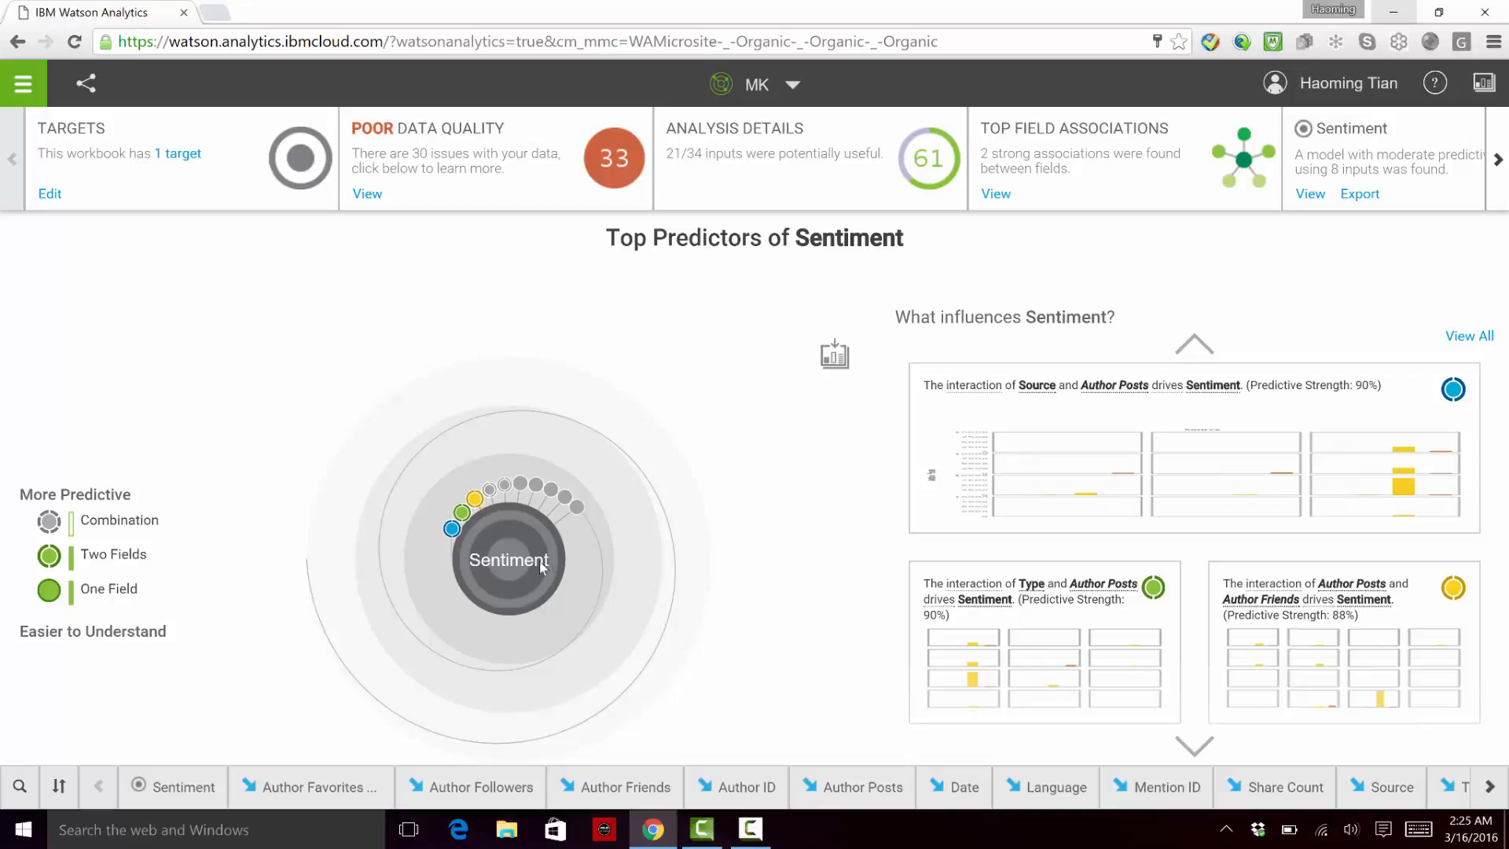
{"action": "left_click", "coordinate": [1094, 451]}
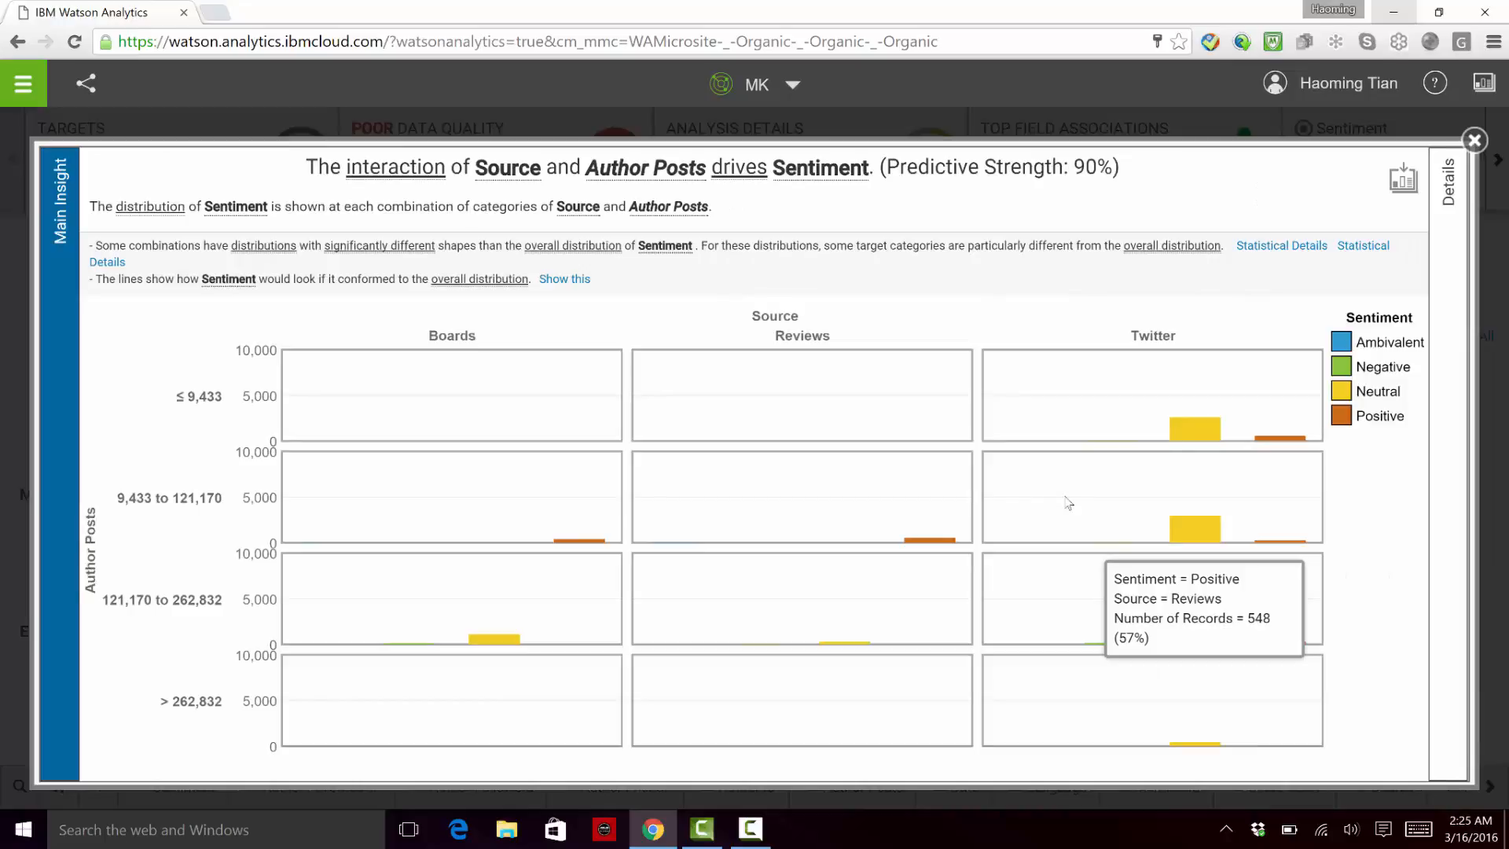
{"action": "left_click", "coordinate": [1441, 371]}
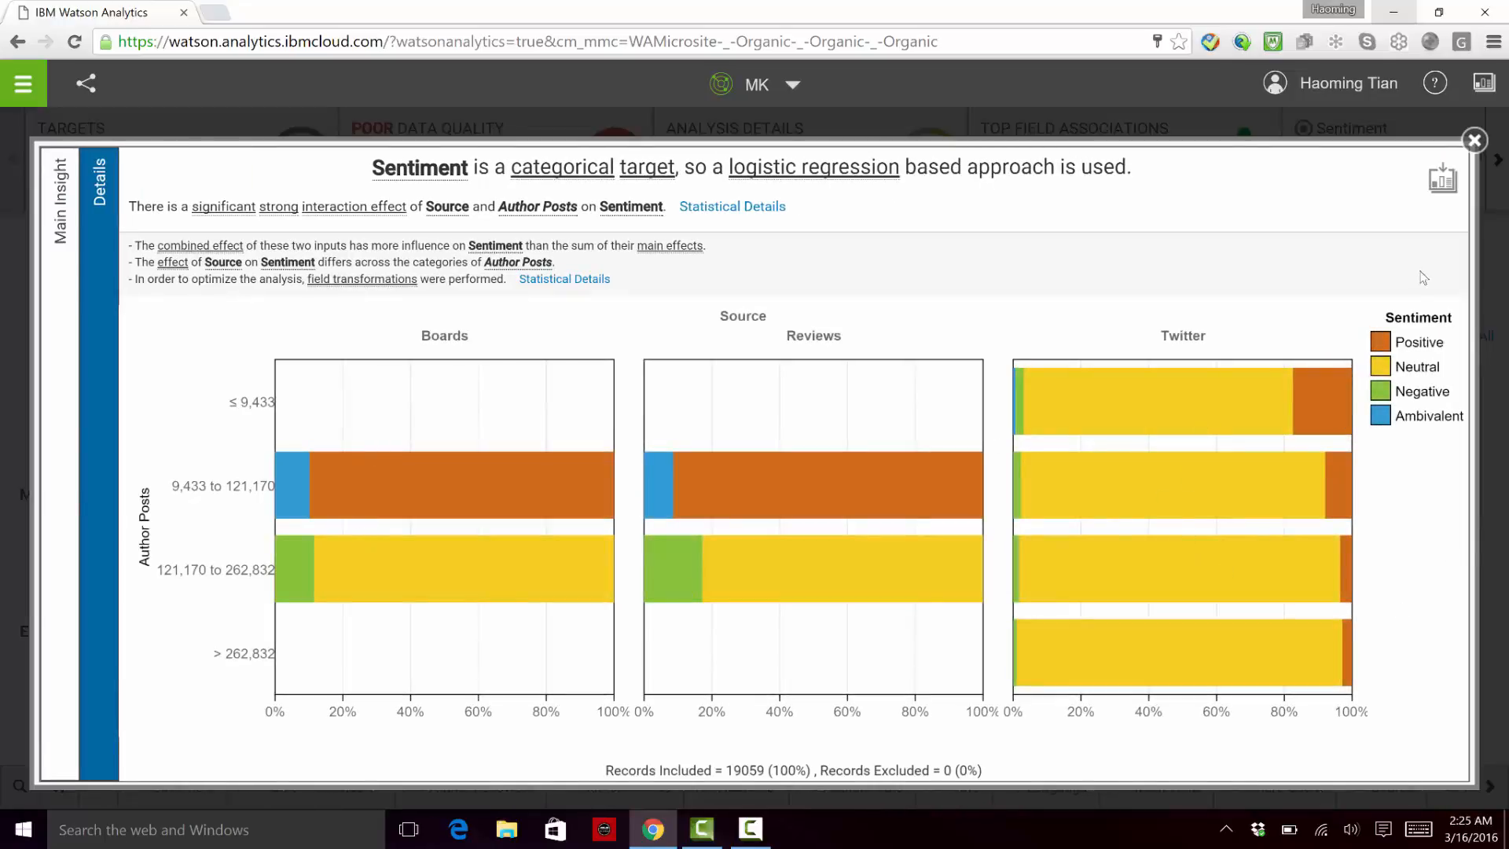
{"action": "left_click", "coordinate": [1476, 141]}
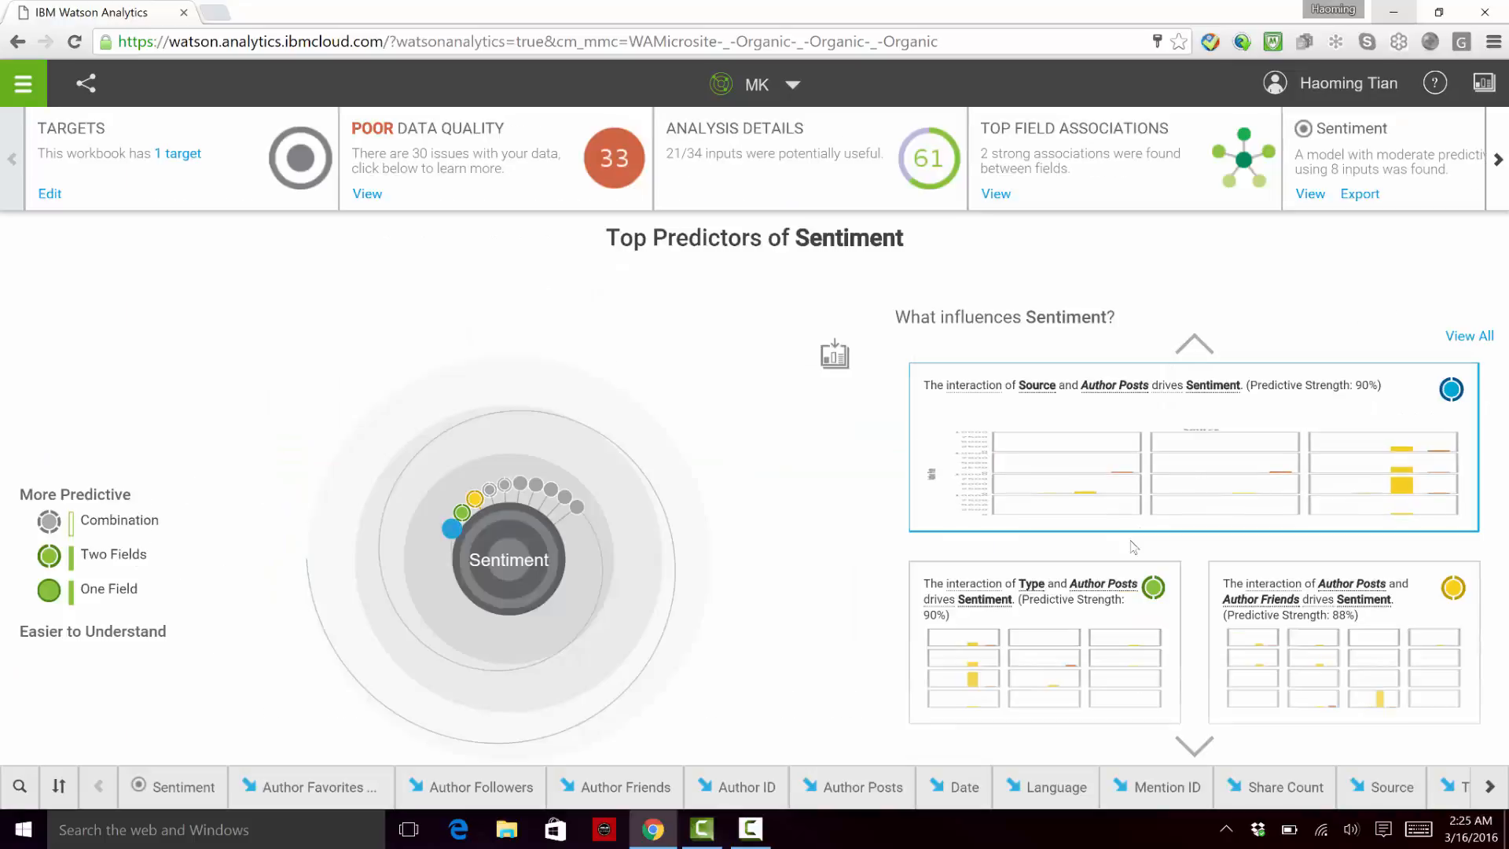
{"action": "left_click", "coordinate": [1196, 746]}
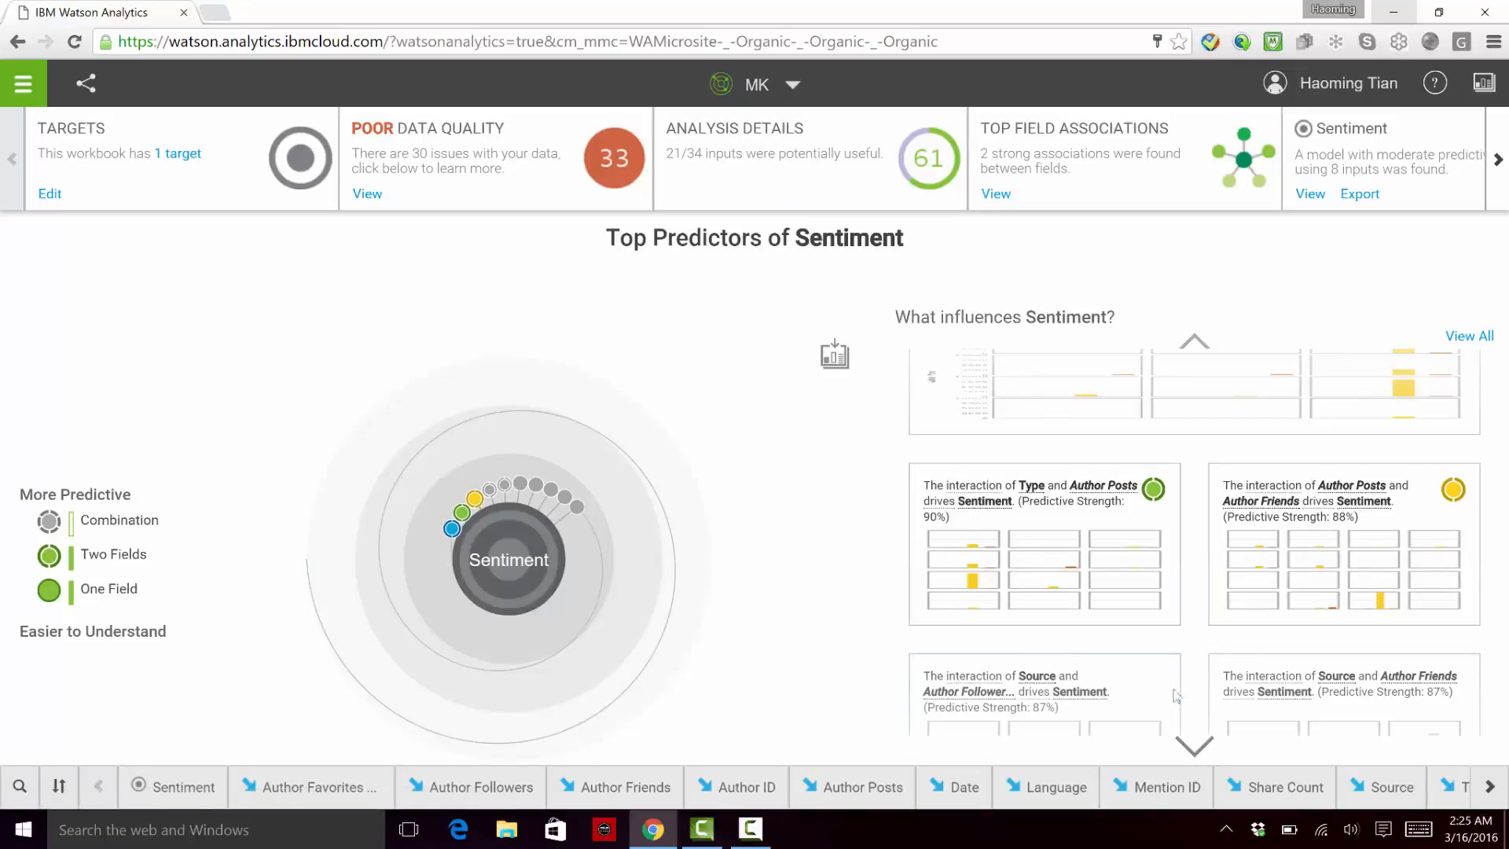
Step: Include combination predictors and set the Sentiment decision tree to show the decision rules with the highest percentages of Positive
{"action": "left_click", "coordinate": [132, 519]}
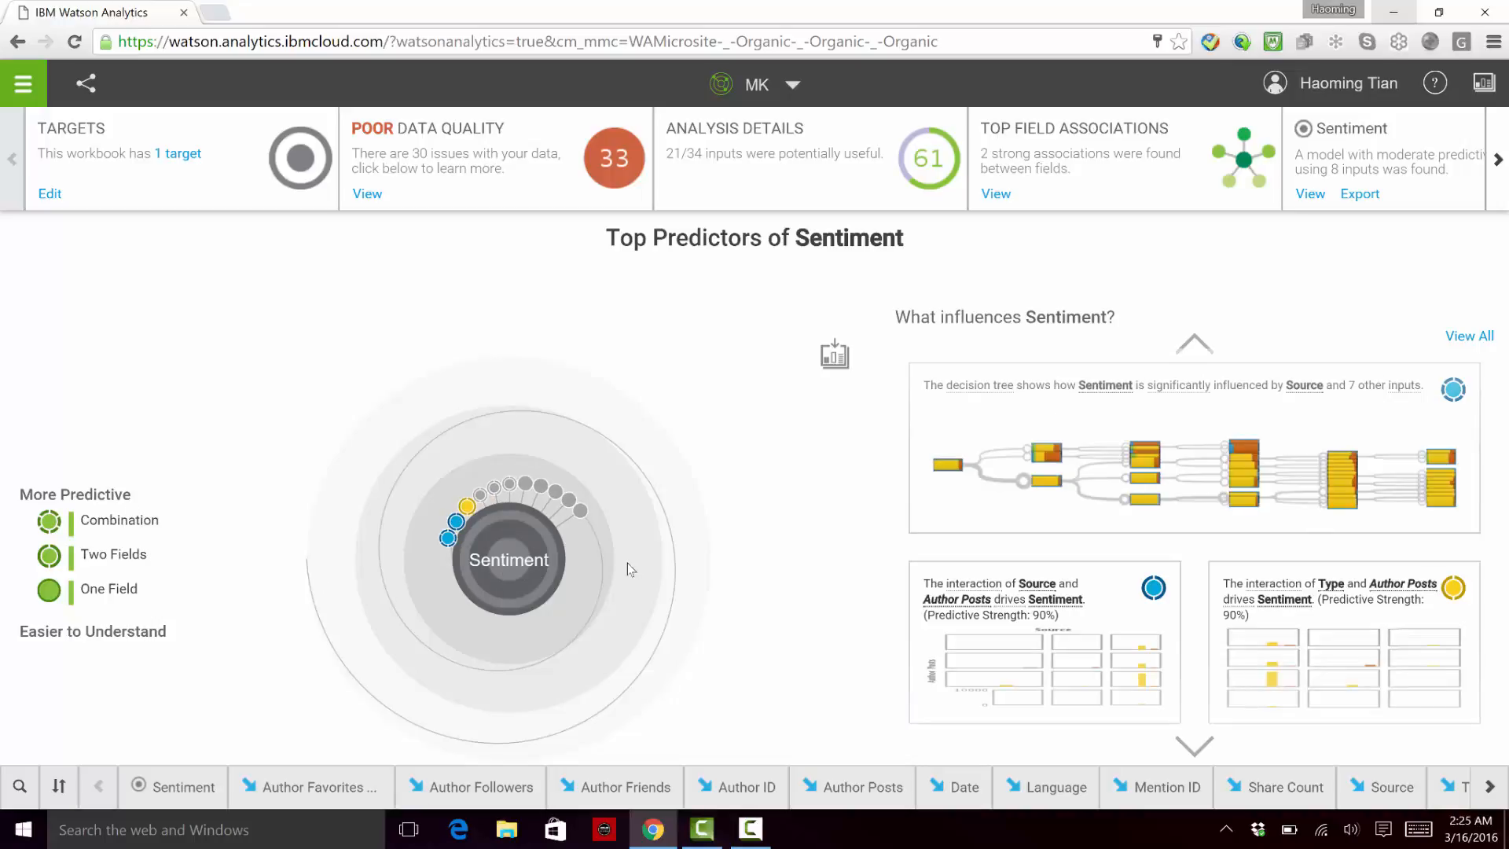
{"action": "left_click", "coordinate": [1146, 430]}
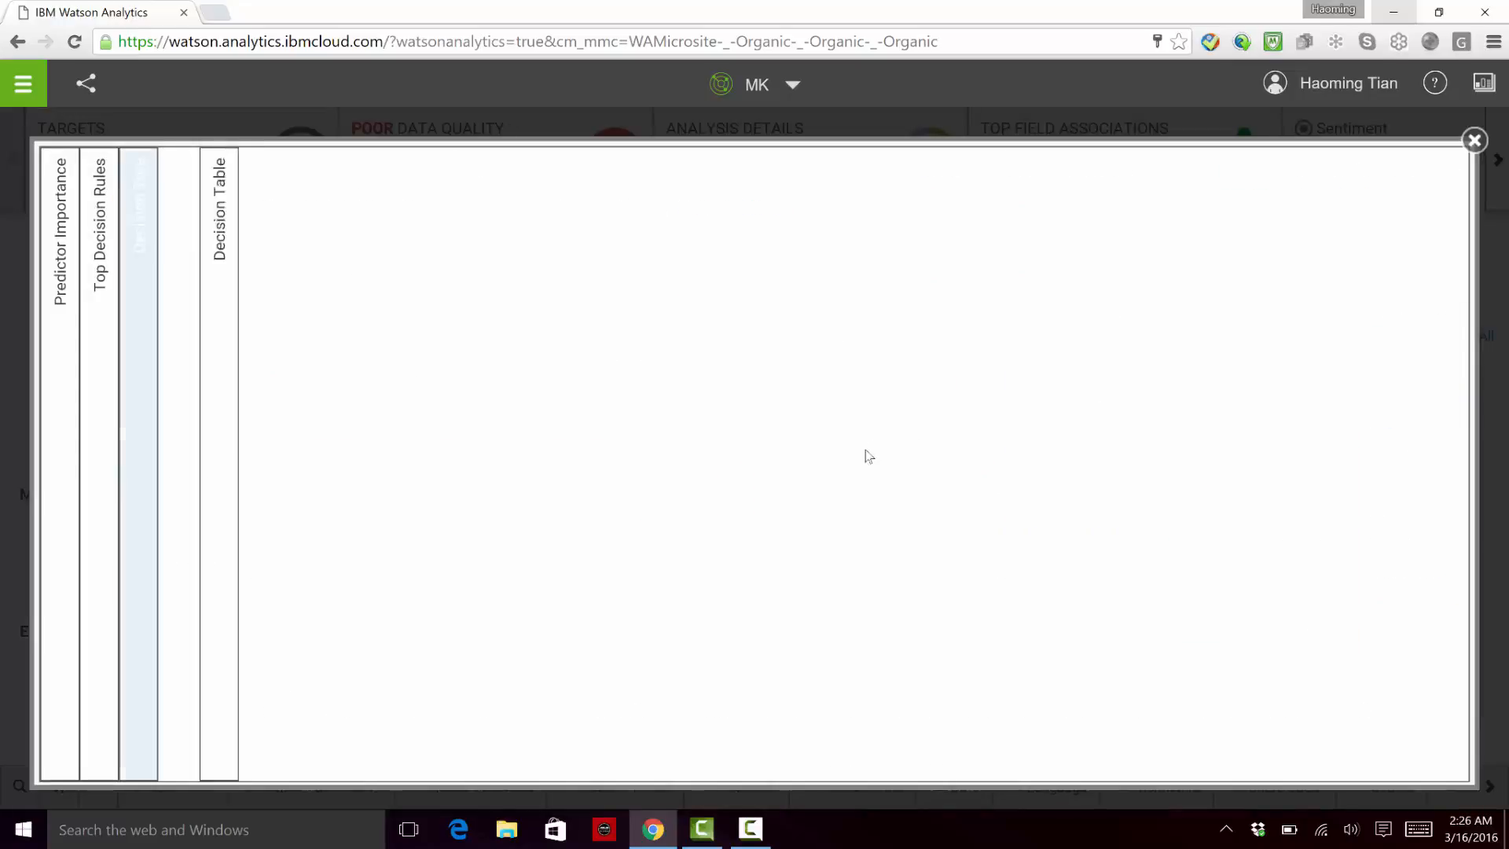
{"action": "left_click", "coordinate": [313, 205]}
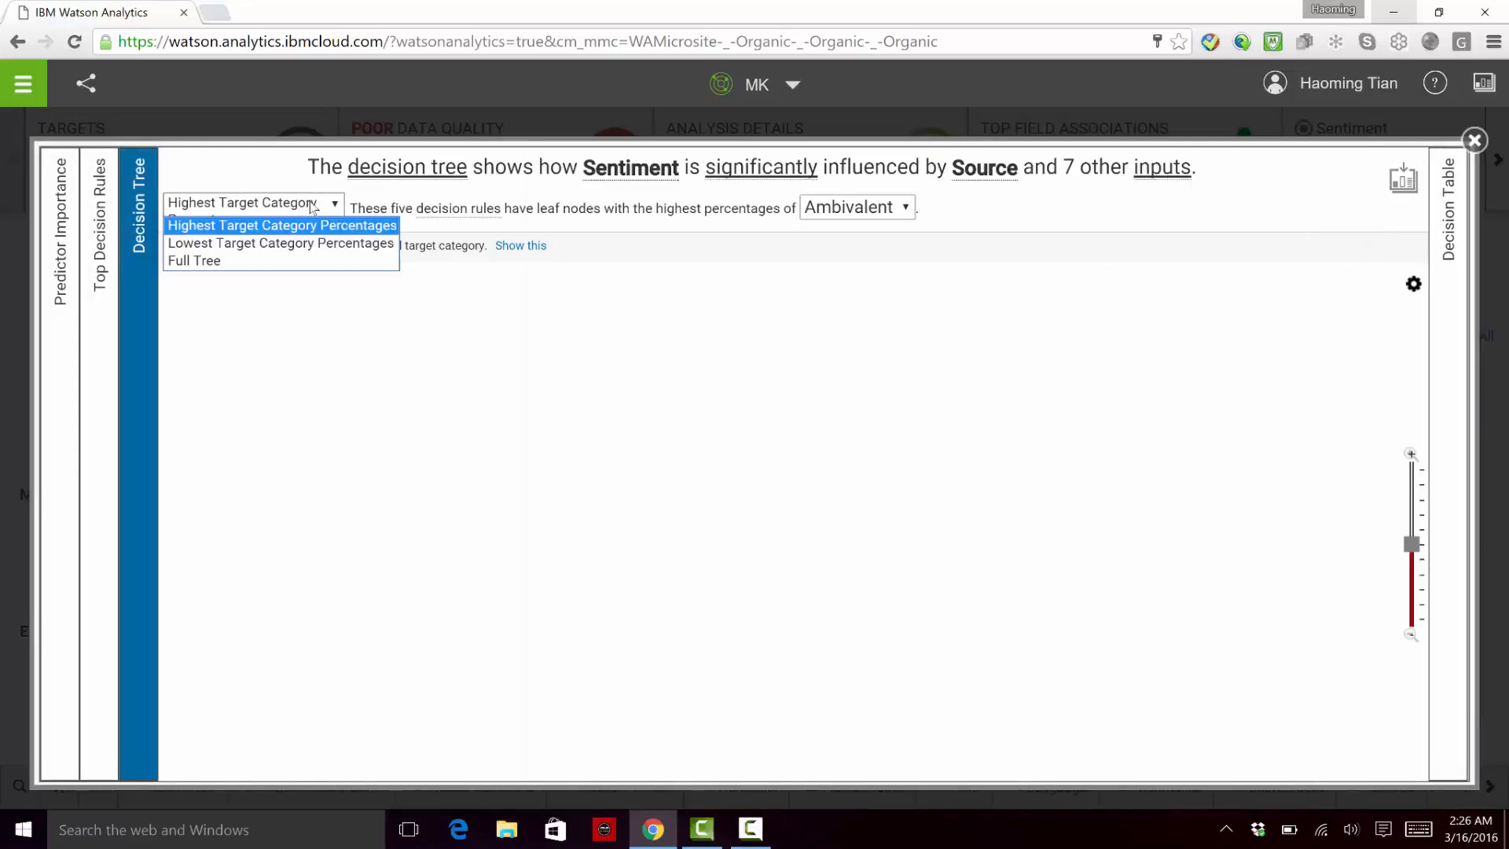
{"action": "left_click", "coordinate": [313, 206]}
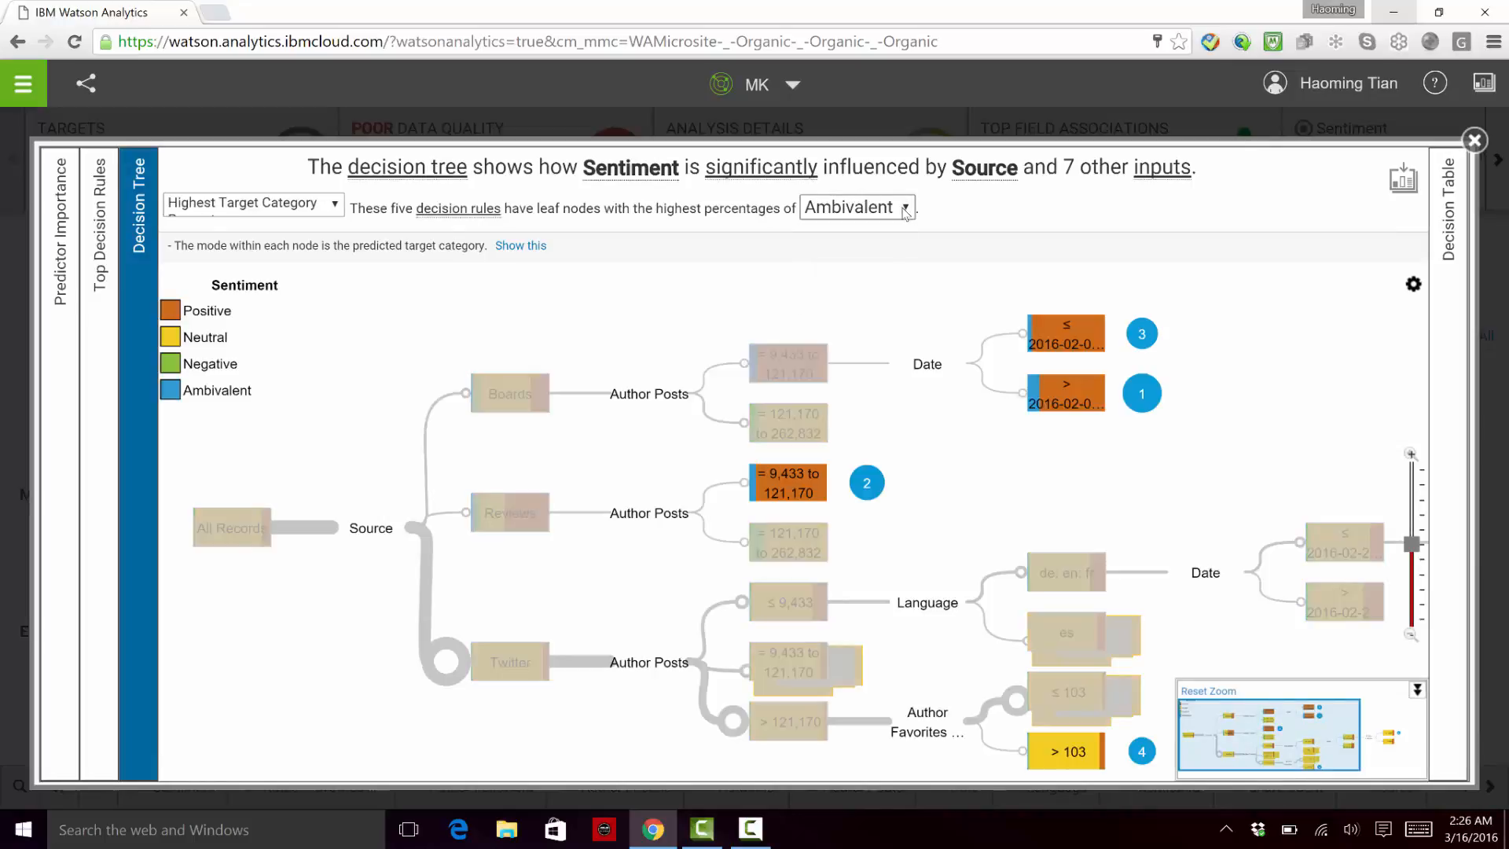
{"action": "left_click", "coordinate": [905, 209]}
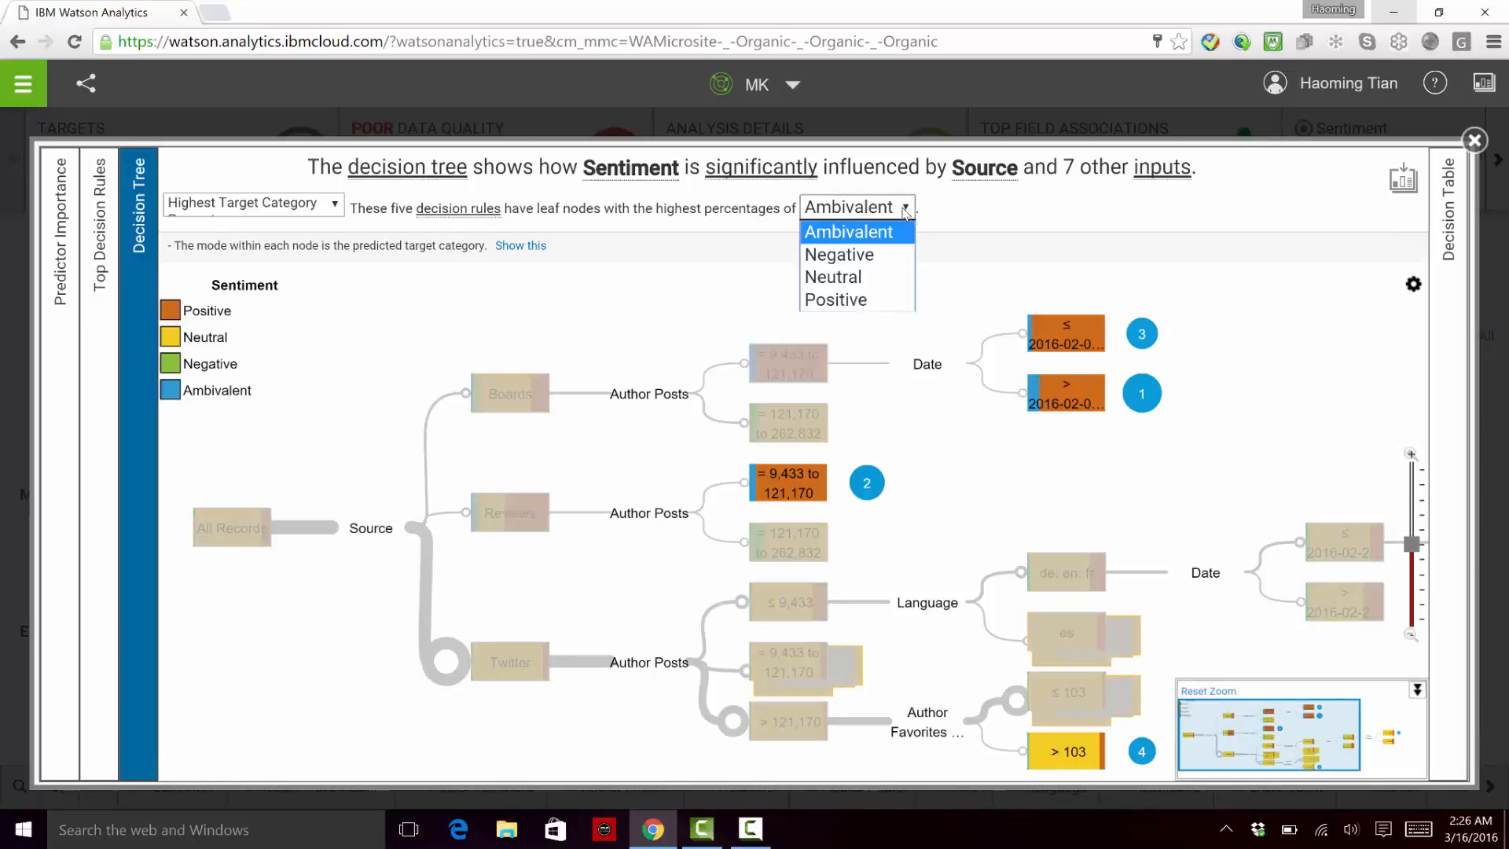
{"action": "left_click", "coordinate": [853, 303]}
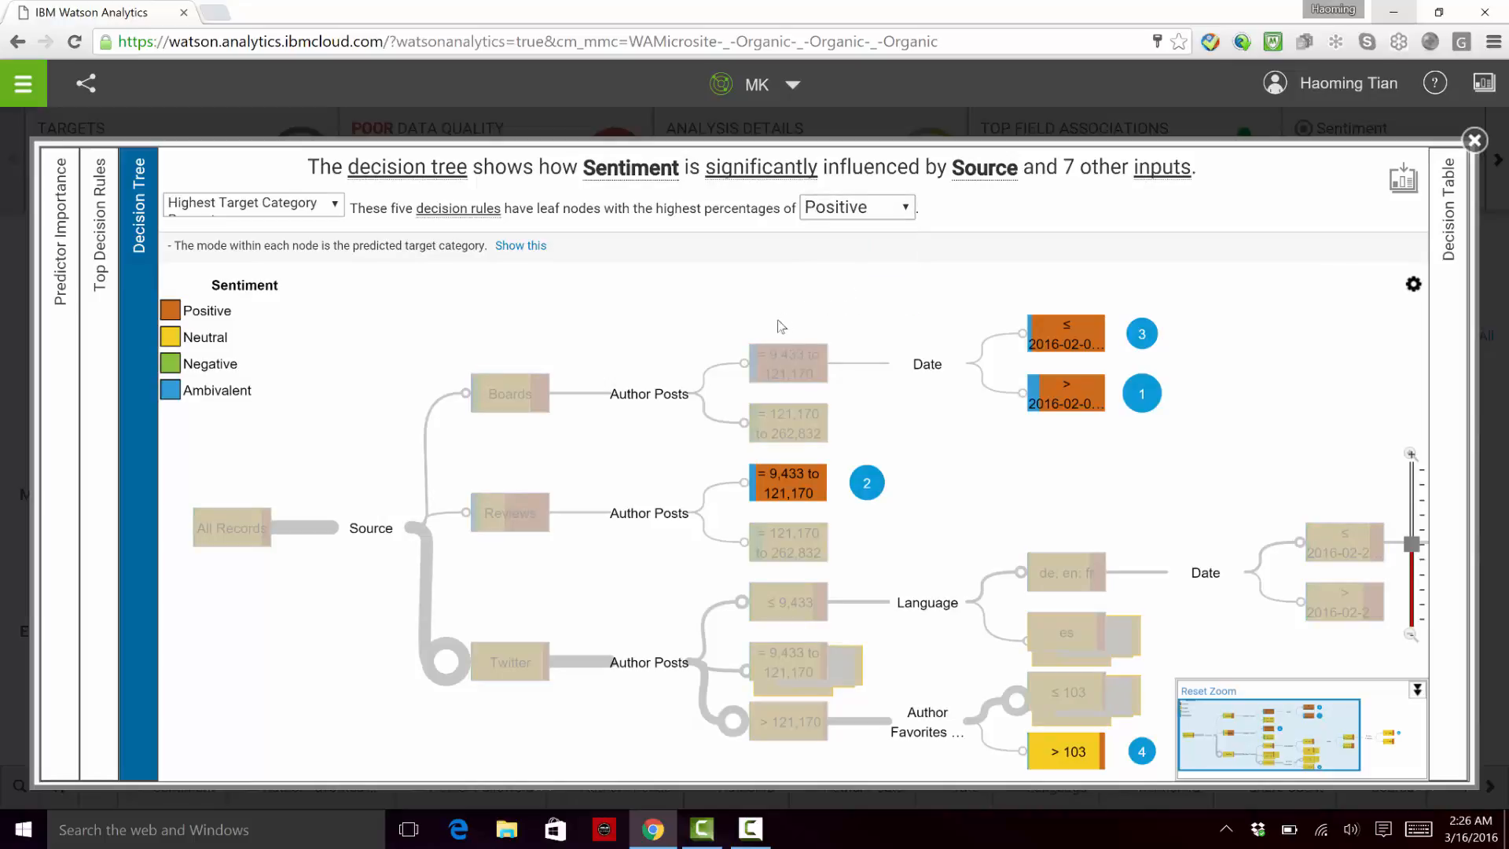
Step: Examine the predictor importance of Source and the other inputs associated with Sentiment
{"action": "left_click", "coordinate": [59, 343]}
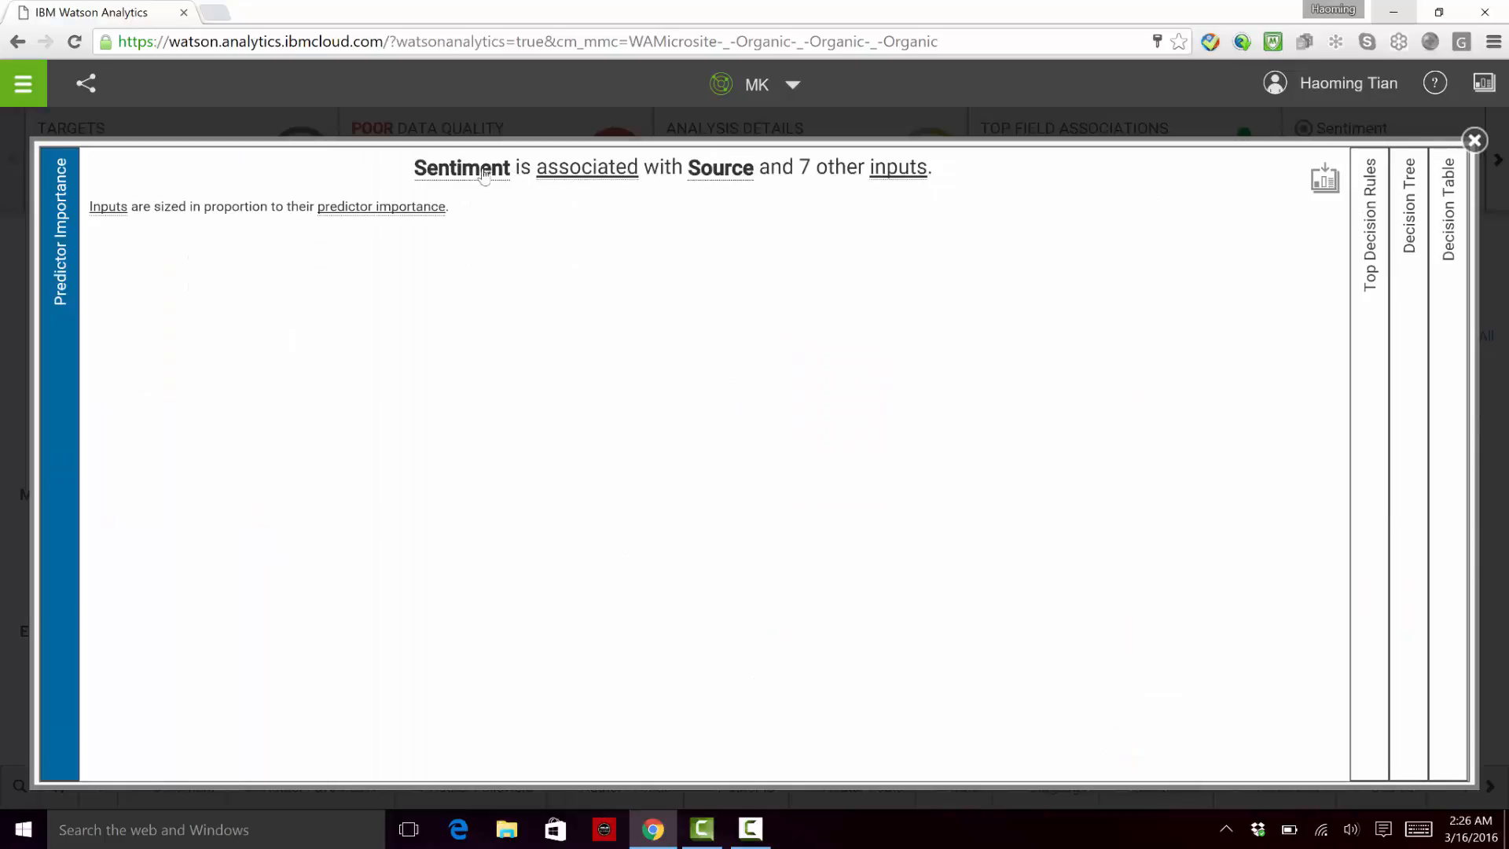